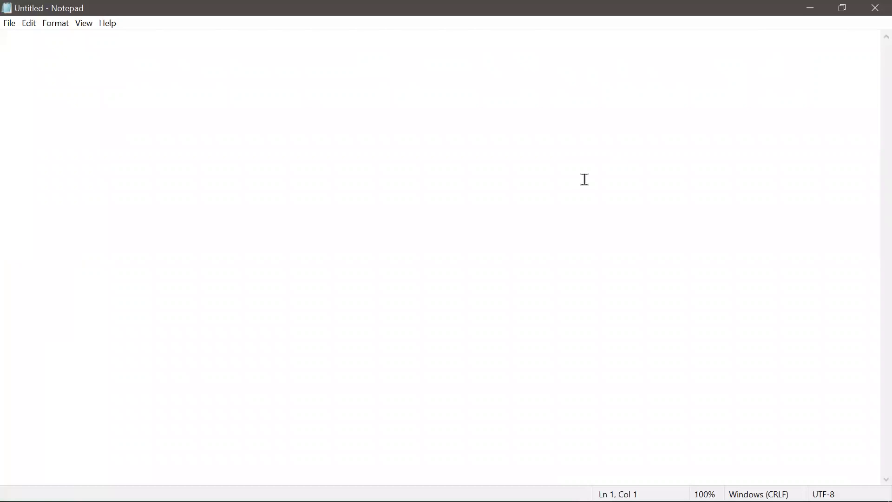
# Write the heading "Text Based Formulas in Excel." on the first line, indented by five tabs, and leave a blank line below.
pyautogui.press('Tab')
pyautogui.press('Tab')
pyautogui.press('Tab')
pyautogui.press('Tab')
pyautogui.press('Tab')
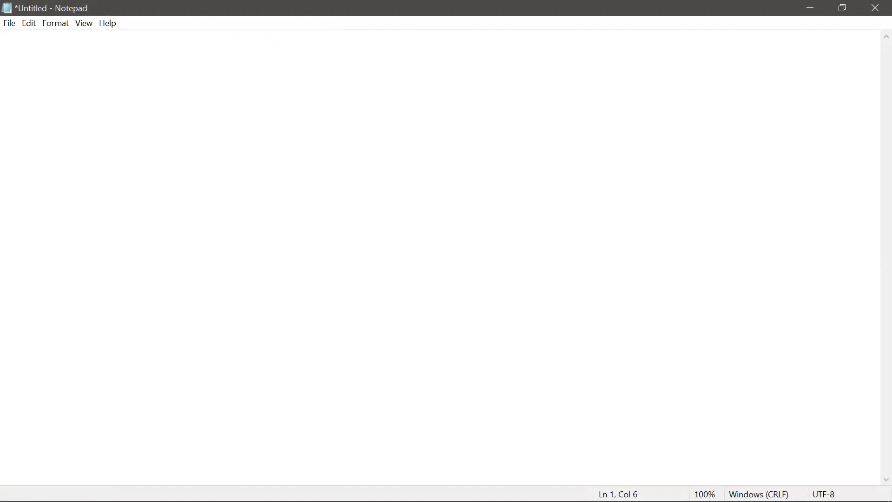
pyautogui.write('Text Bases')
pyautogui.press('BackSpace')
pyautogui.press('BackSpace')
pyautogui.write('d Formulas in Excel.')
pyautogui.press('Return')
pyautogui.press('Return')
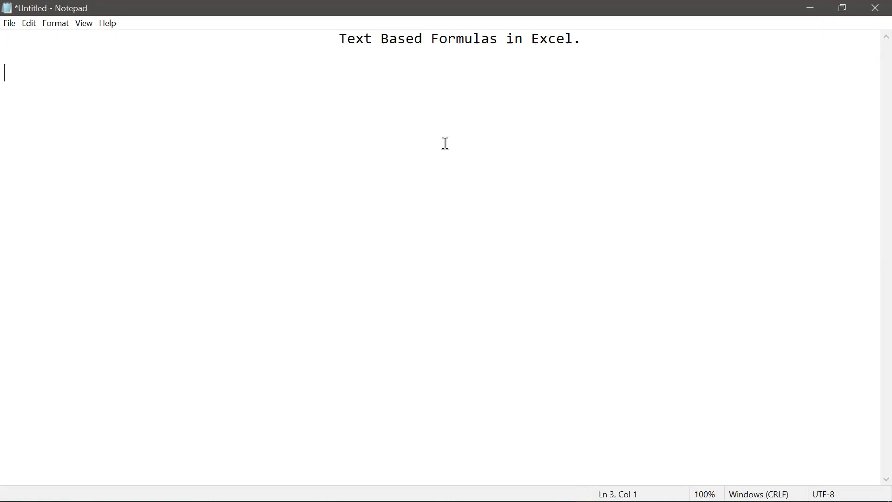
# Switch to the Book1 workbook in Excel and add a new blank worksheet after Sheet1.
pyautogui.hotkey('alt', 'Tab')
pyautogui.hotkey('alt', 'Tab')
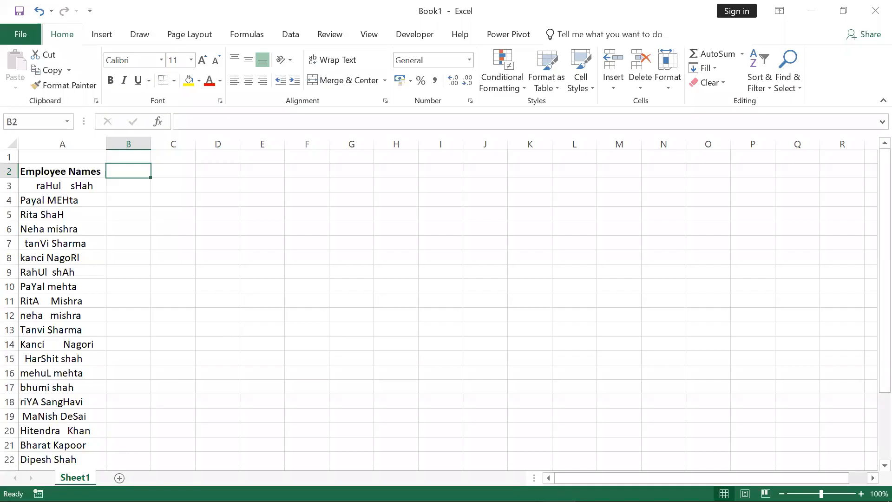
pyautogui.click(116, 477)
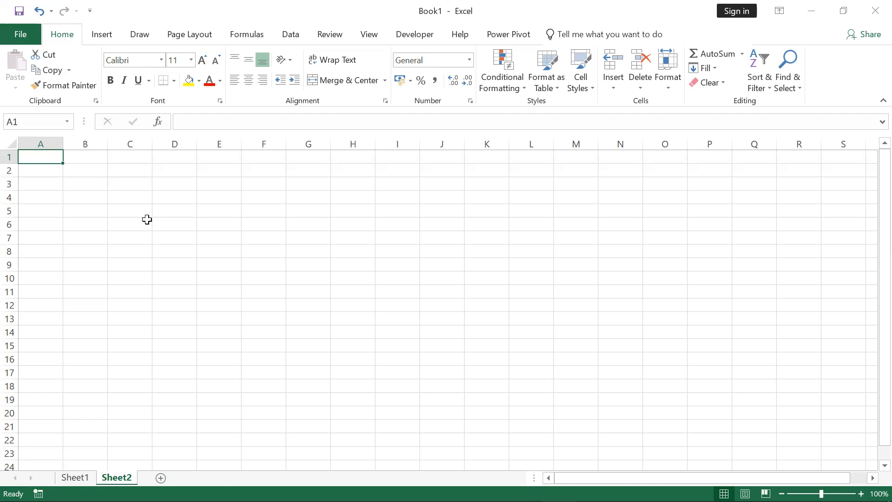
pyautogui.hotkey('alt', 'Tab')
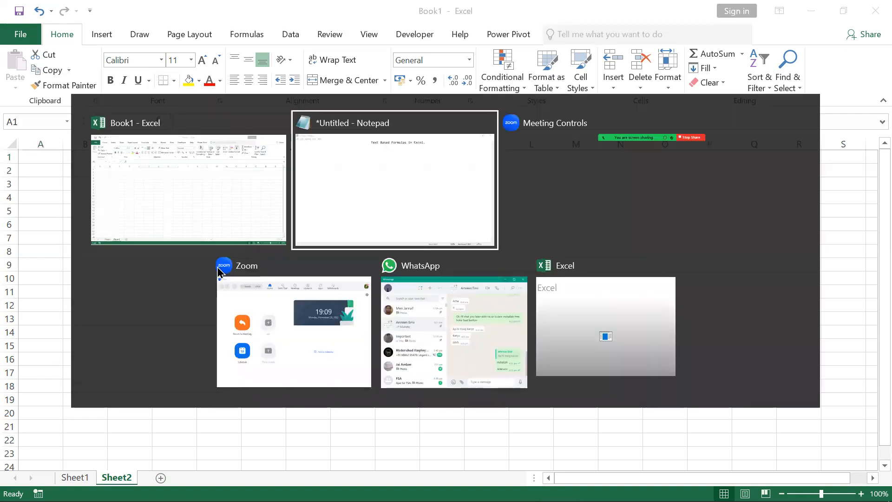
pyautogui.hotkey('alt', 'shift', 'Tab')
pyautogui.hotkey('alt', 'Tab')
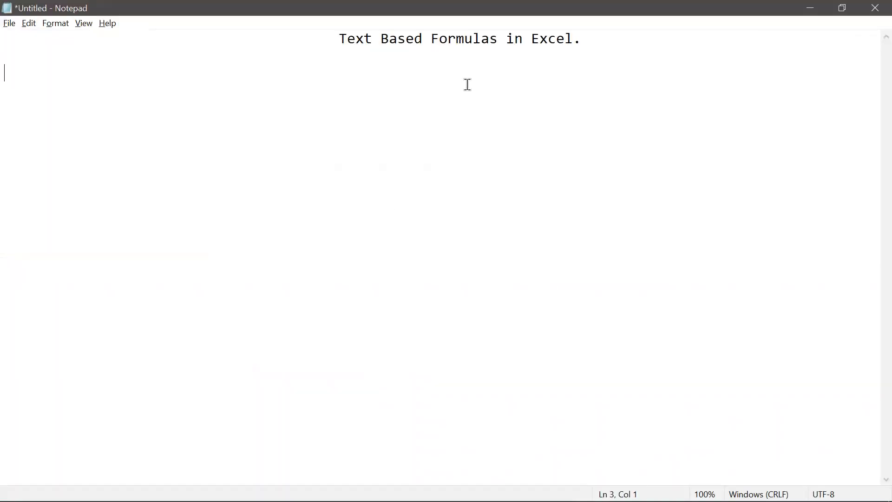
pyautogui.hotkey('alt', 'Tab')
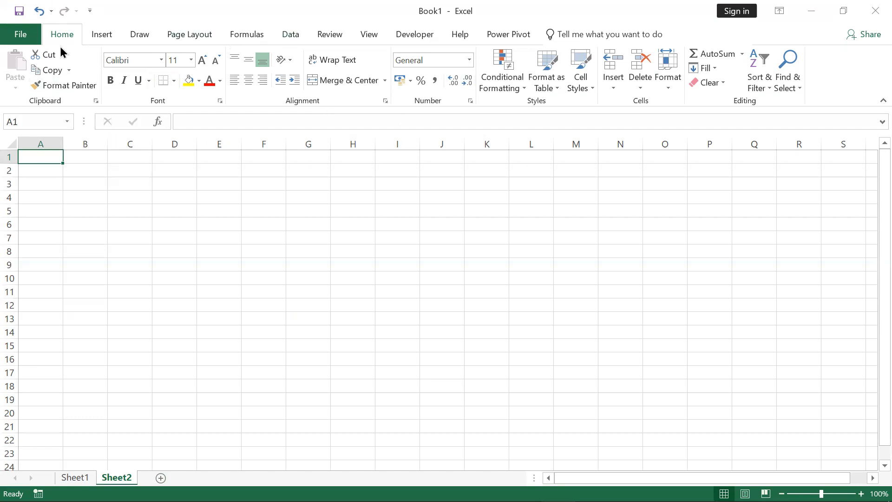
# Look through Excel's library of Text functions from beginning to end.
pyautogui.click(290, 35)
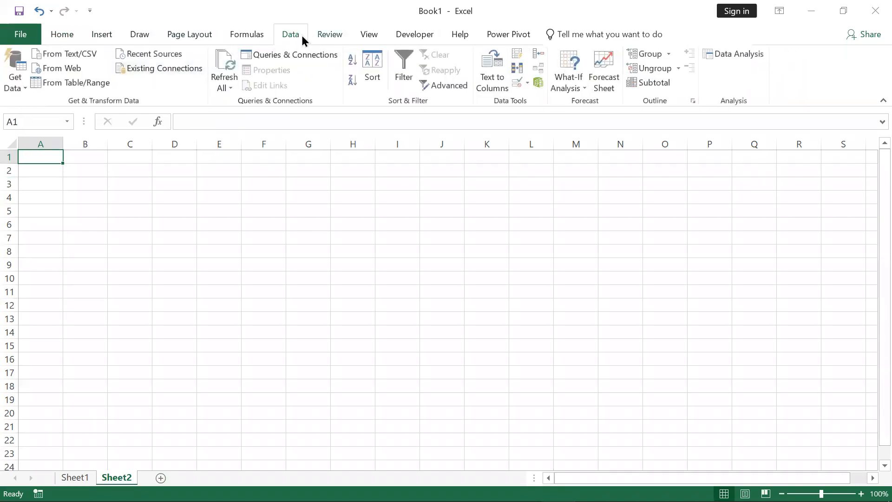
pyautogui.click(260, 34)
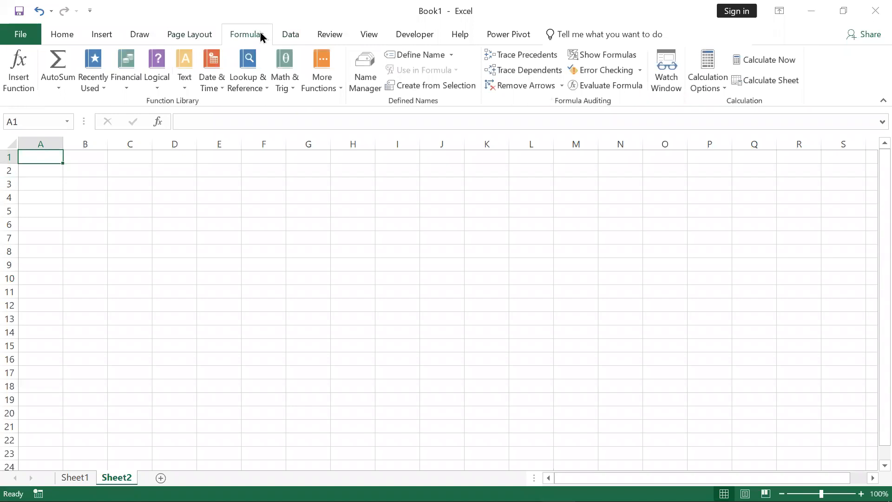
pyautogui.click(184, 89)
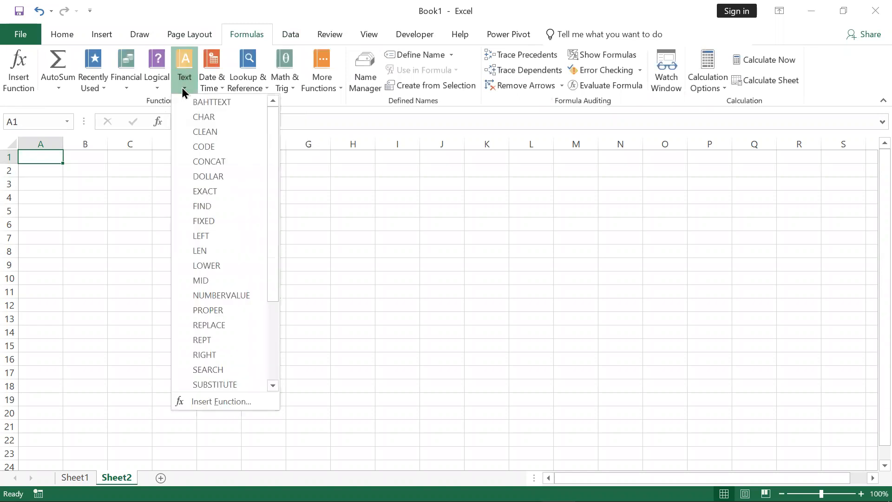
pyautogui.click(288, 104)
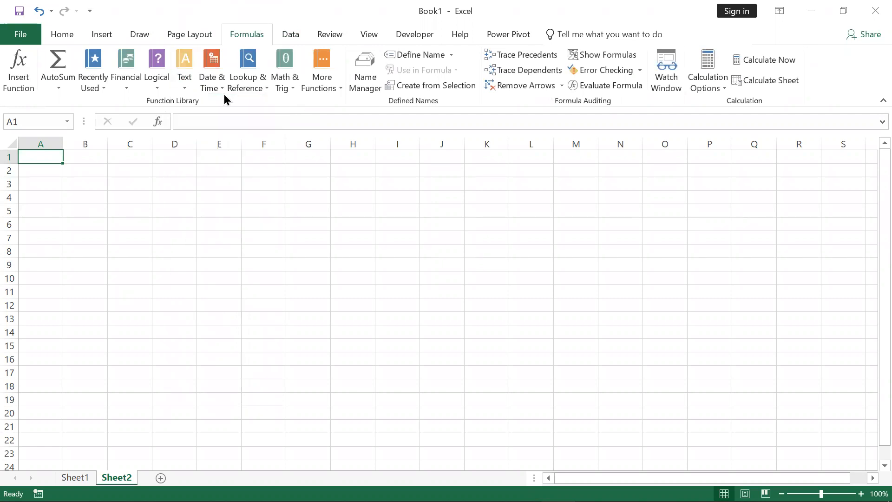
pyautogui.click(184, 89)
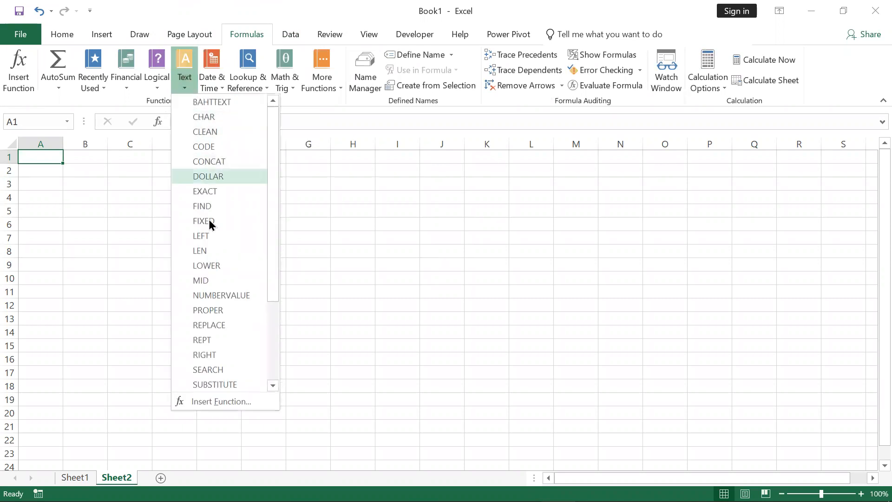
pyautogui.scroll(-3, 207, 290)
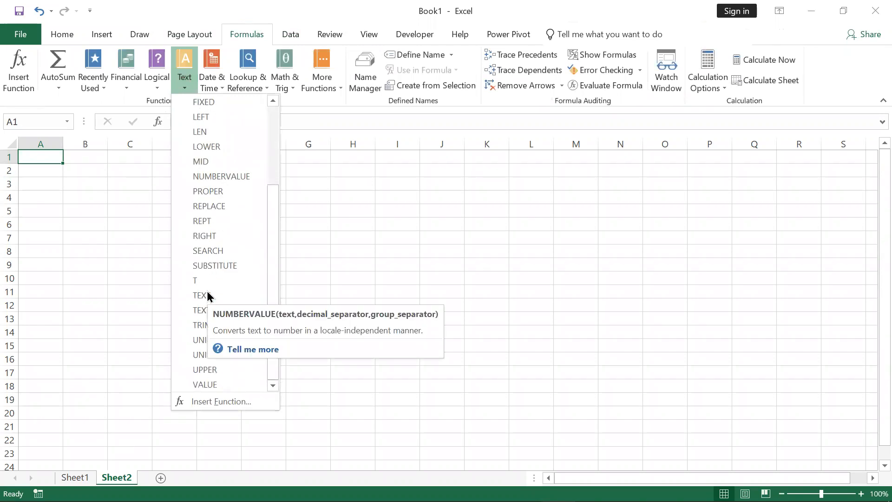
pyautogui.press('Escape')
# Switch to Notepad and write the label "Upper Function:-" on line 3, indented by three tabs.
pyautogui.hotkey('alt', 'Tab')
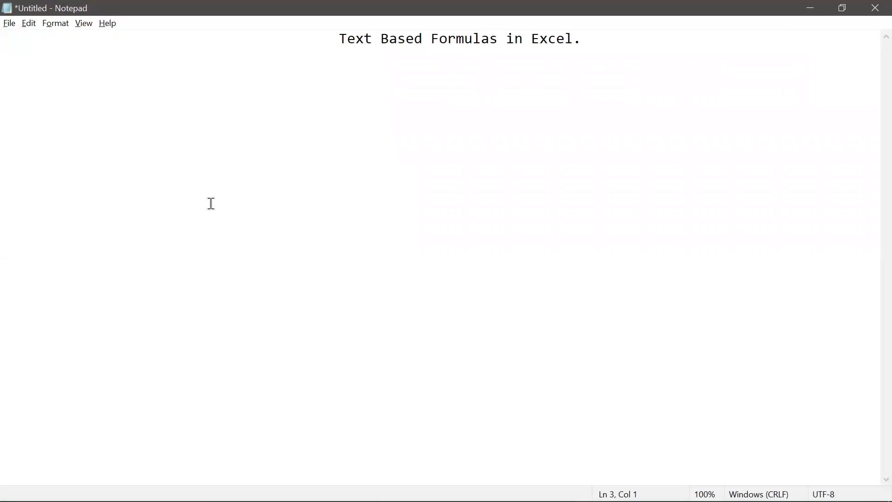
pyautogui.press('Tab')
pyautogui.press('Tab')
pyautogui.press('Tab')
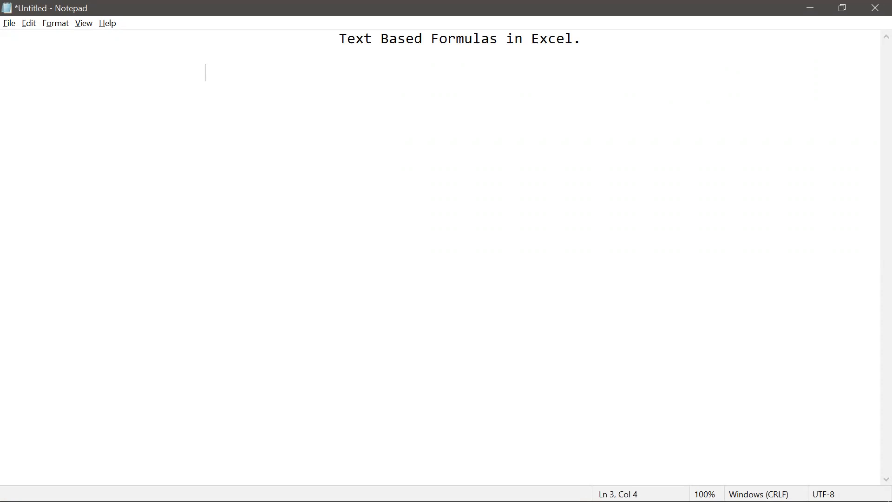
pyautogui.write('Upper Func')
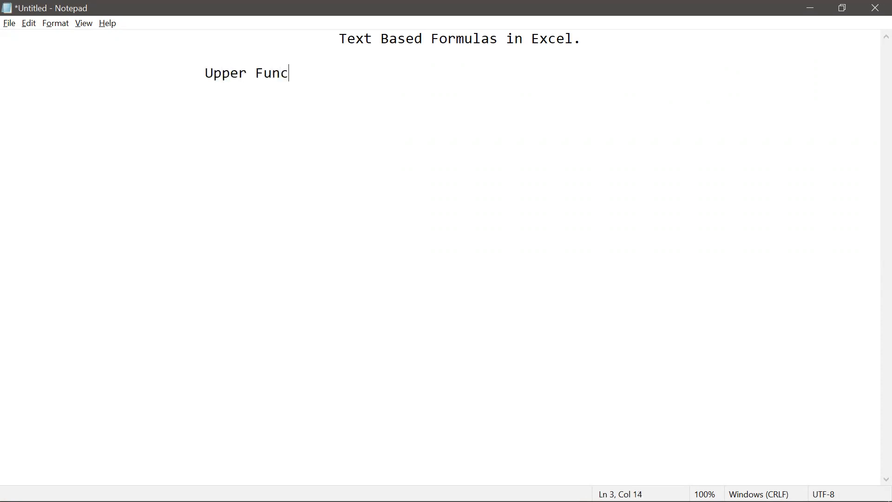
pyautogui.write('tion:')
pyautogui.press('BackSpace')
pyautogui.write('_')
pyautogui.press('BackSpace')
pyautogui.press('BackSpace')
pyautogui.write('-')
# Complete the Upper Function note with the description "It Helps you Capitalize the data." and start a new line.
pyautogui.write('It wil')
pyautogui.press('BackSpace')
pyautogui.press('BackSpace')
pyautogui.press('BackSpace')
pyautogui.write('Helos')
pyautogui.press('BackSpace')
pyautogui.press('BackSpace')
pyautogui.write('p')
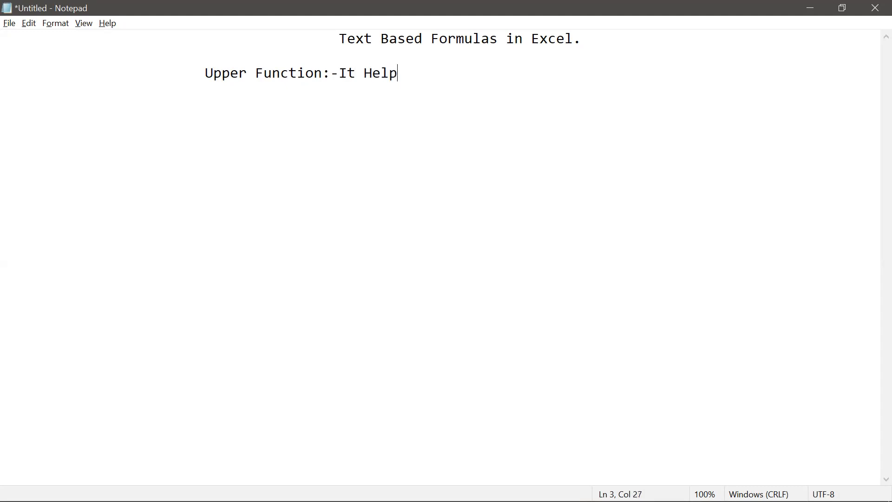
pyautogui.write('s you conve')
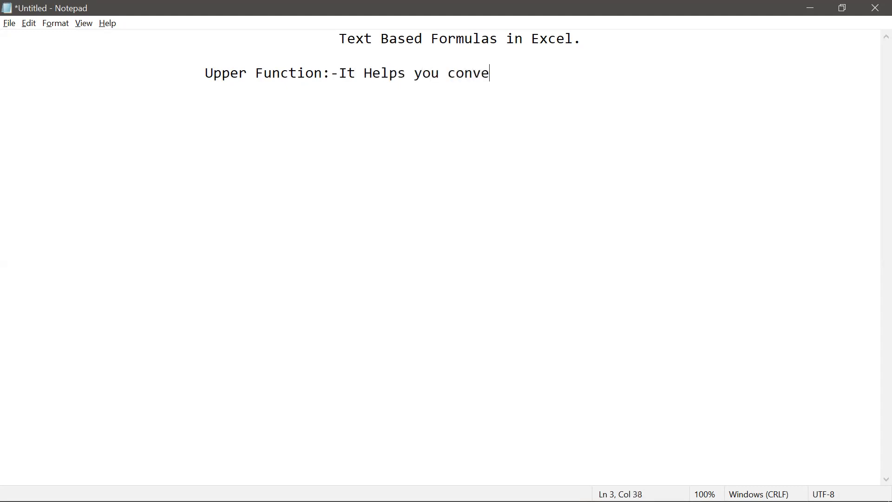
pyautogui.write('rt Text in')
pyautogui.press('BackSpace')
pyautogui.press('BackSpace')
pyautogui.press('BackSpace')
pyautogui.press('BackSpace')
pyautogui.press('BackSpace')
pyautogui.press('BackSpace')
pyautogui.press('BackSpace')
pyautogui.press('BackSpace')
pyautogui.press('BackSpace')
pyautogui.press('BackSpace')
pyautogui.press('BackSpace')
pyautogui.press('BackSpace')
pyautogui.press('BackSpace')
pyautogui.press('BackSpace')
pyautogui.press('BackSpace')
pyautogui.write('Cpa')
pyautogui.press('BackSpace')
pyautogui.press('BackSpace')
pyautogui.write('apitalize y')
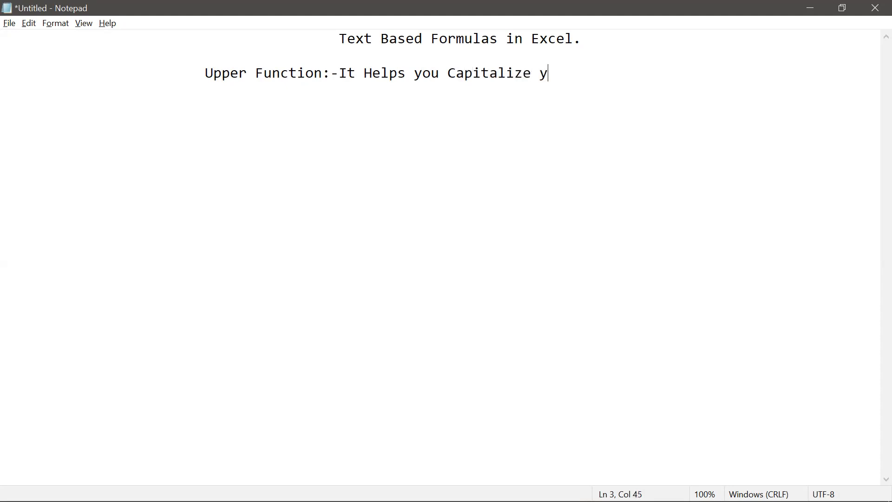
pyautogui.write('he data.')
pyautogui.press('Return')
# Switch to Excel, review the employee names on Sheet1 and enter the heading "Upper" in cell B2.
pyautogui.hotkey('alt', 'Tab')
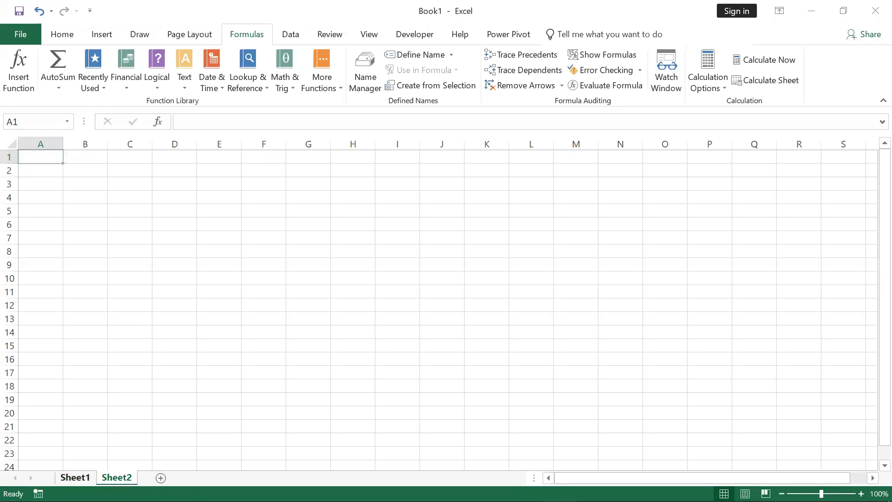
pyautogui.click(75, 477)
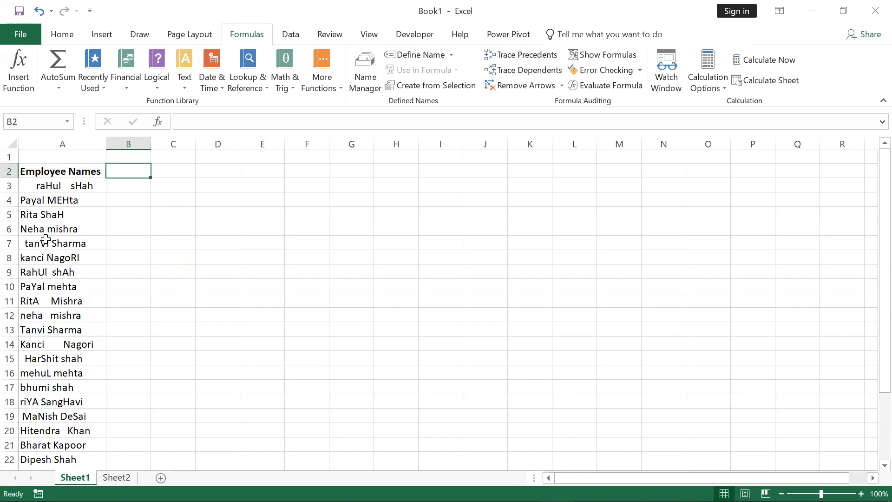
pyautogui.scroll(-3, 45, 239)
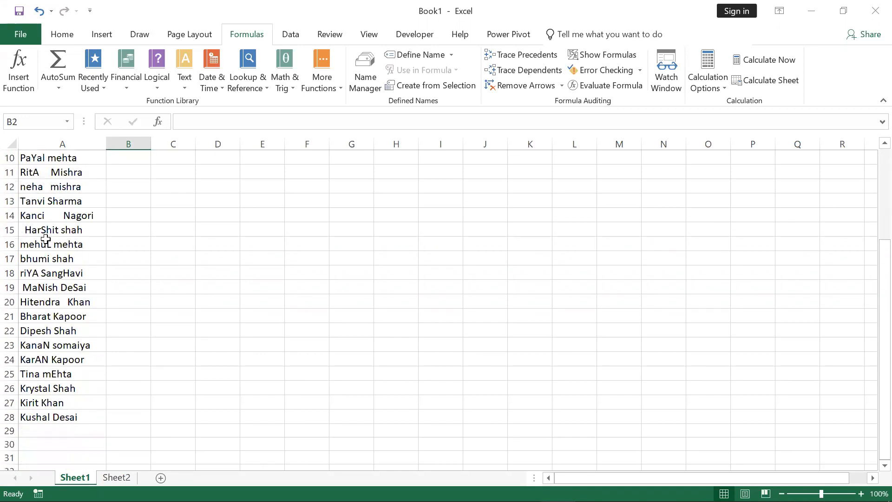
pyautogui.scroll(3, 45, 239)
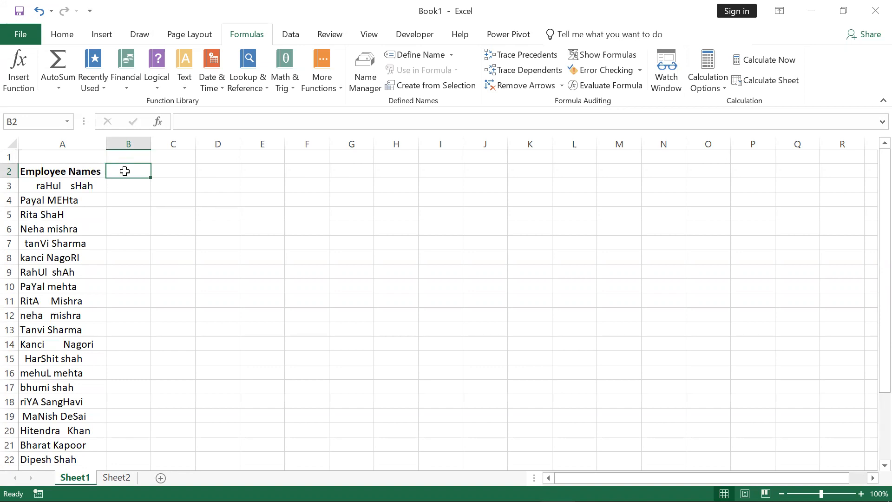
pyautogui.write('Upper')
pyautogui.press('BackSpace')
pyautogui.press('BackSpace')
pyautogui.press('Return')
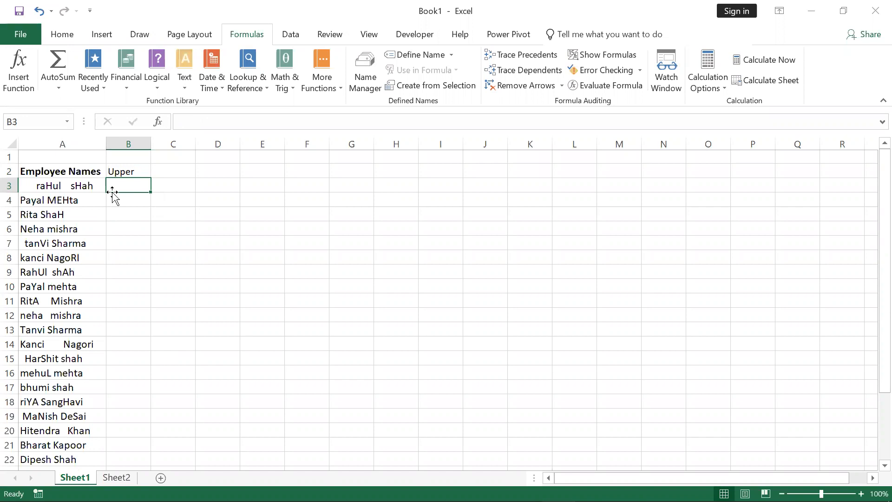
# Enter the formula =UPPER(A3) in cell B3 and widen column B so the whole name fits.
pyautogui.write('=')
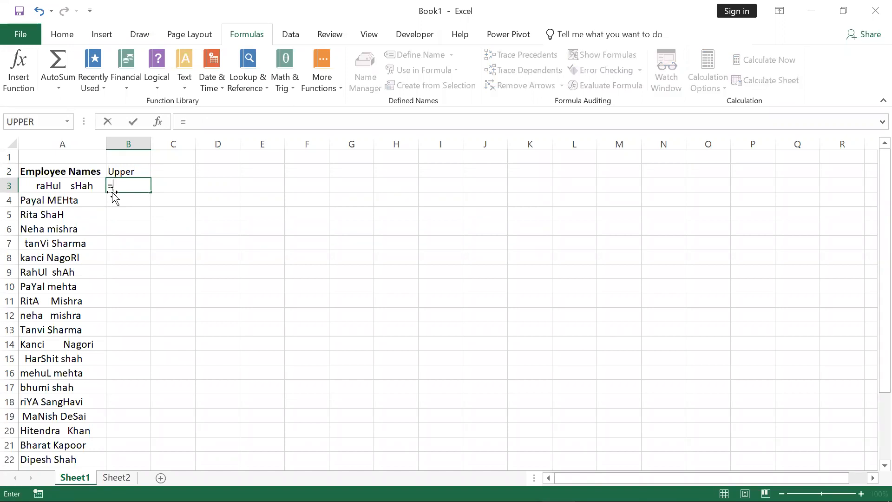
pyautogui.write('upper')
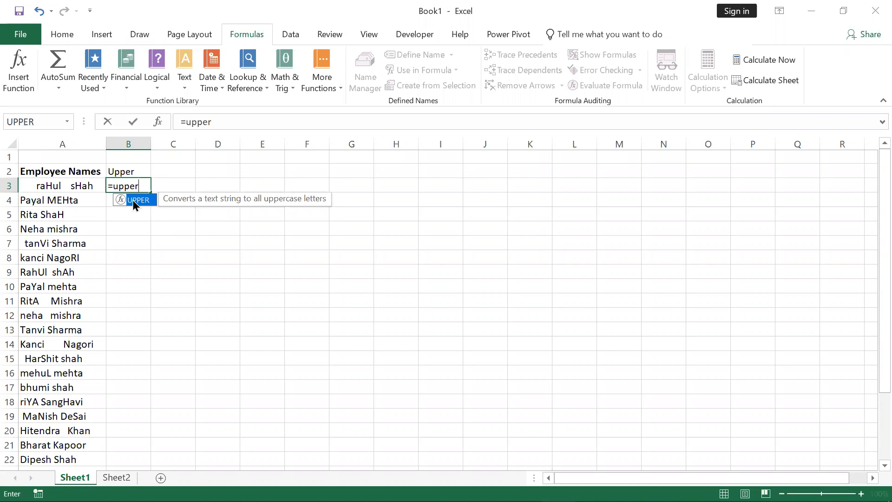
pyautogui.doubleClick(132, 200)
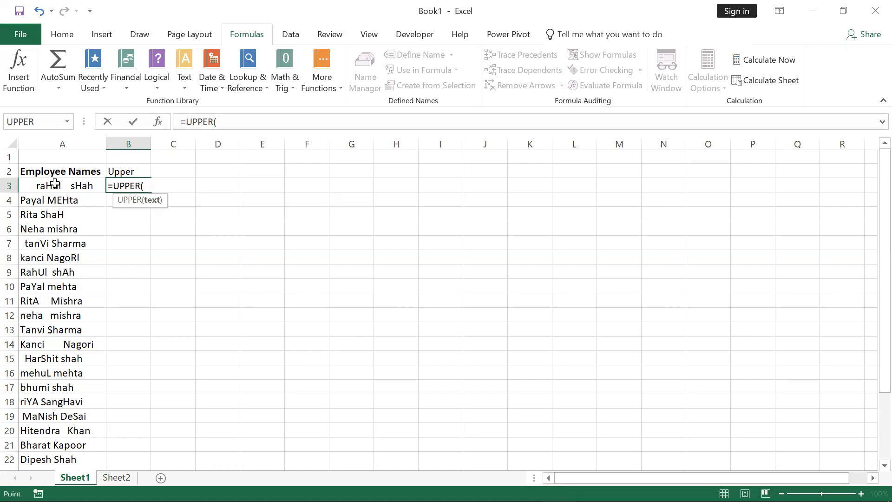
pyautogui.click(55, 184)
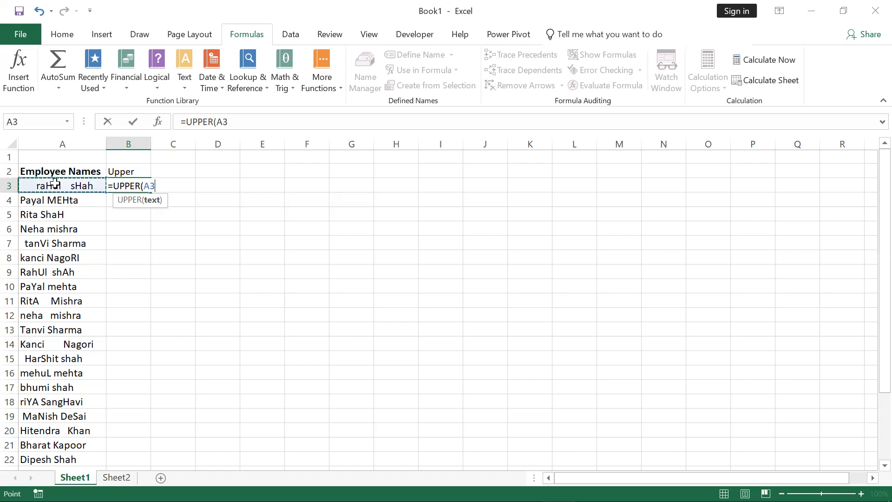
pyautogui.write(')')
pyautogui.press('Return')
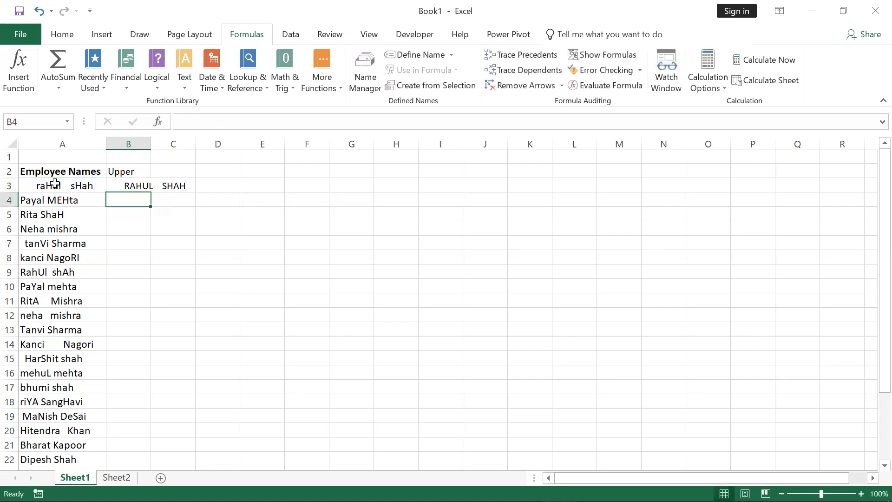
pyautogui.click(126, 184)
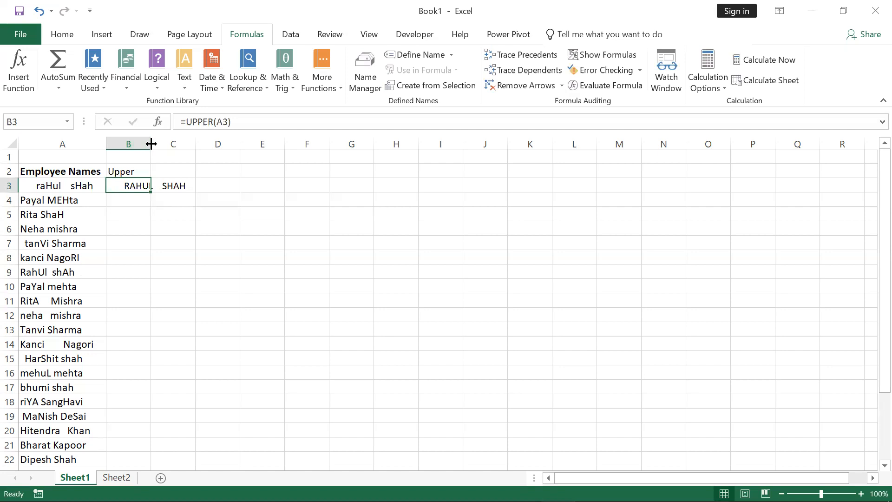
pyautogui.moveTo(151, 144); pyautogui.dragTo(199, 144)
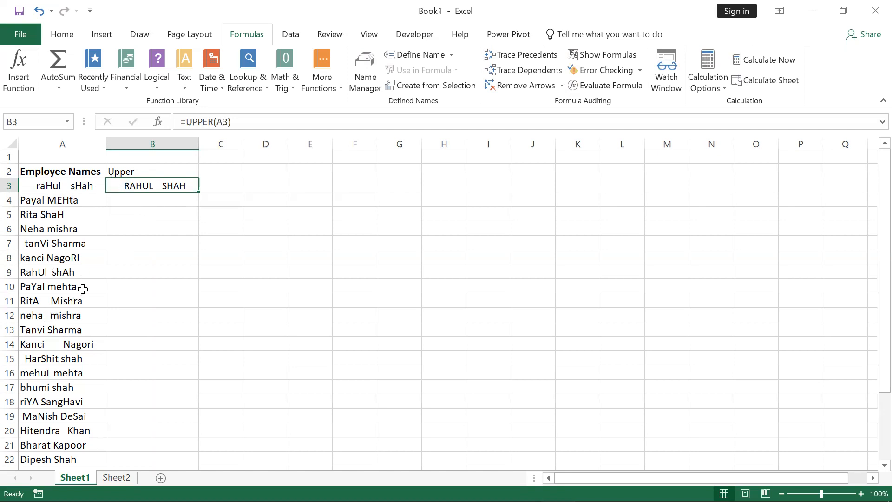
# Enter the formula =UPPER(A4) in cell B4.
pyautogui.click(134, 200)
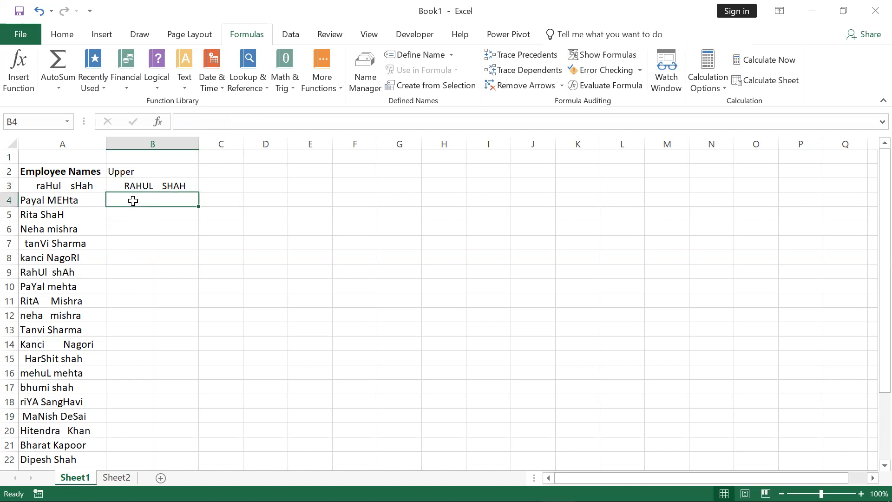
pyautogui.write('=')
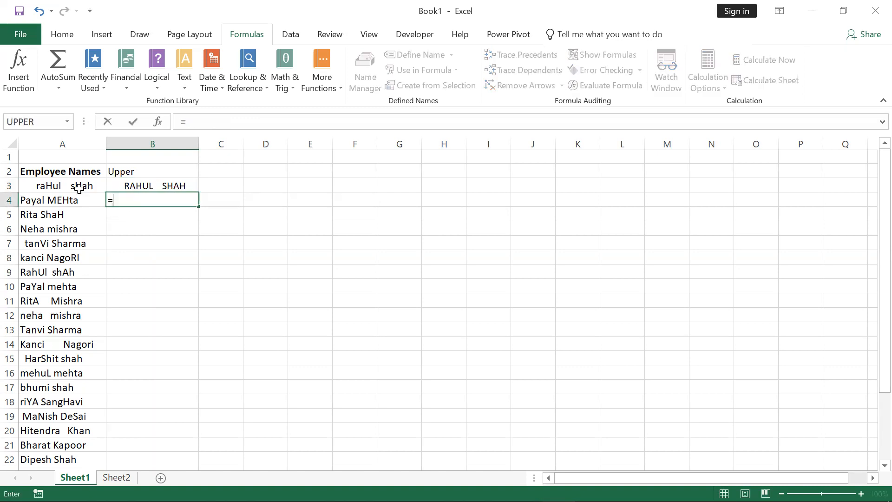
pyautogui.write('Upp')
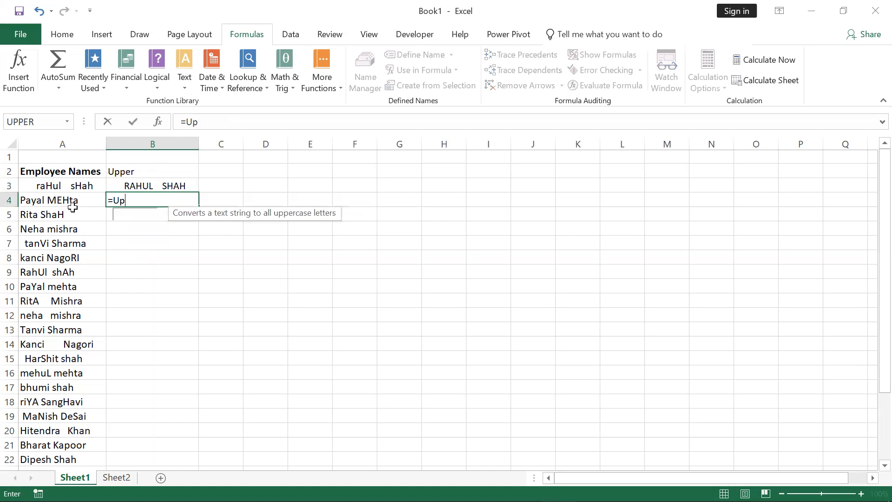
pyautogui.press('Tab')
pyautogui.click(74, 208)
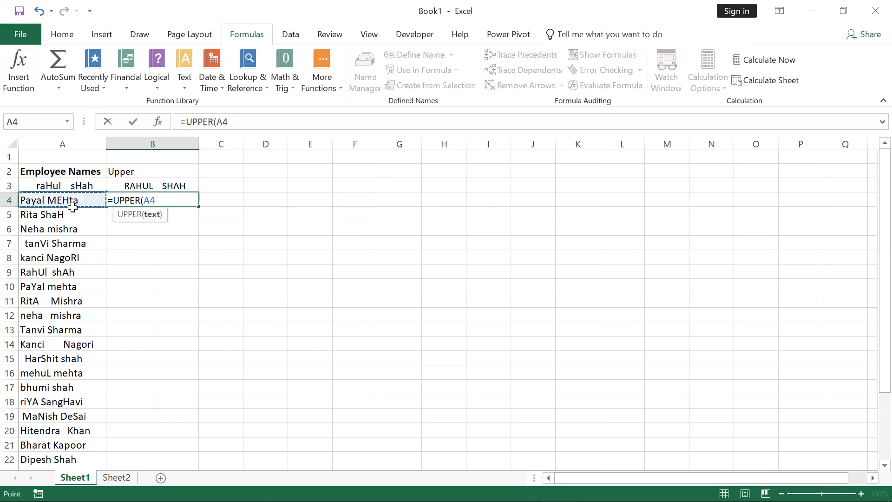
pyautogui.press('Return')
# Fill the UPPER formula from B4 down to B28 and compare the capitalized names with the originals.
pyautogui.click(142, 200)
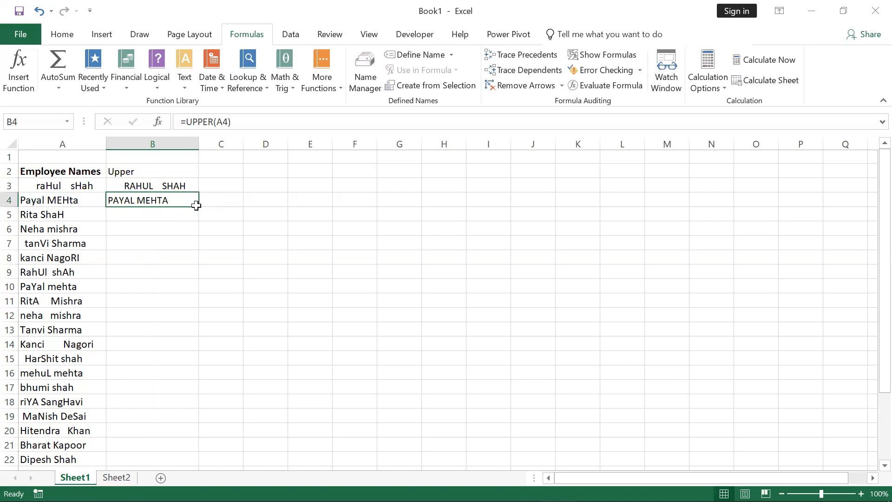
pyautogui.moveTo(197, 205); pyautogui.dragTo(183, 199)
pyautogui.moveTo(199, 207); pyautogui.dragTo(200, 416)
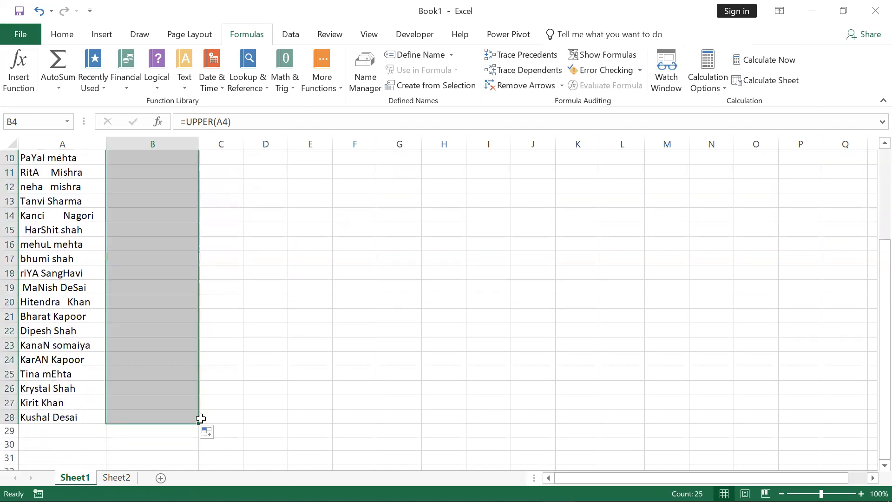
pyautogui.scroll(3, 138, 300)
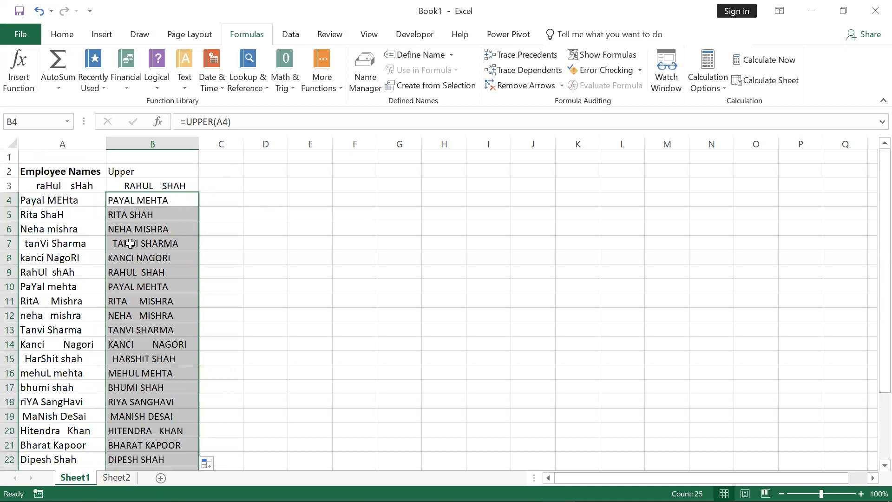
pyautogui.click(64, 199)
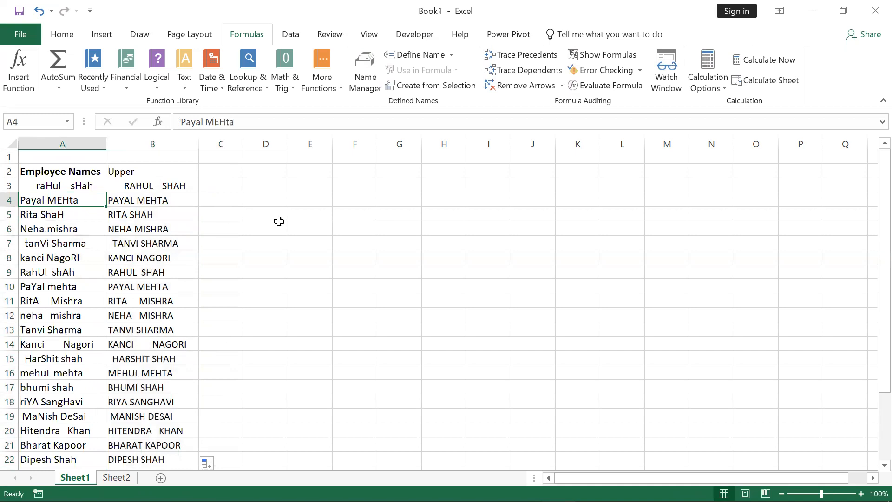
pyautogui.click(150, 201)
pyautogui.click(155, 174)
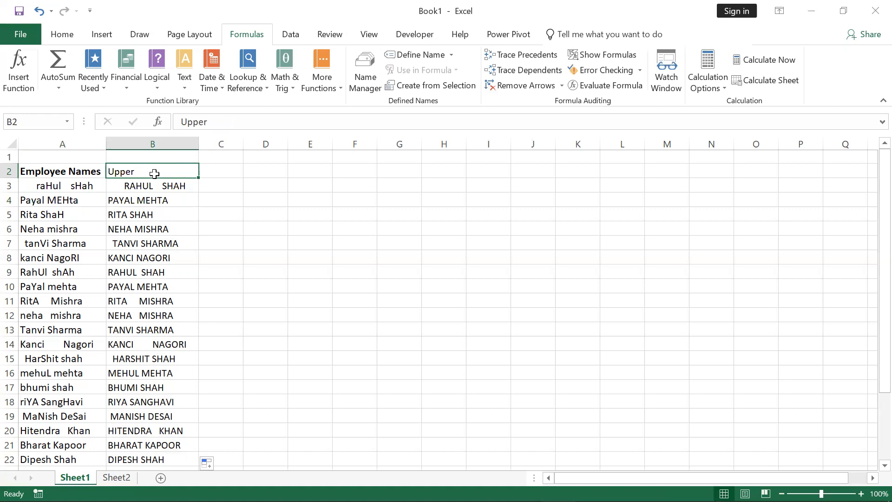
# Switch to Notepad and write the label "Lower Function:-" on line 4, indented by three tabs.
pyautogui.hotkey('alt', 'Tab')
pyautogui.press('Tab')
pyautogui.press('Tab')
pyautogui.press('Tab')
pyautogui.write('Lowert')
pyautogui.press('BackSpace')
pyautogui.press('BackSpace')
pyautogui.write('Functiuo')
pyautogui.press('BackSpace')
pyautogui.press('BackSpace')
pyautogui.write('on')
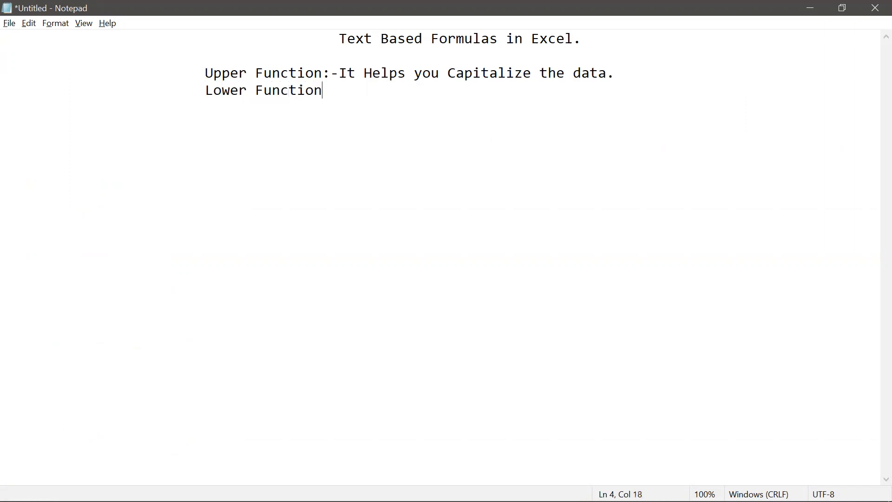
pyautogui.write(':-')
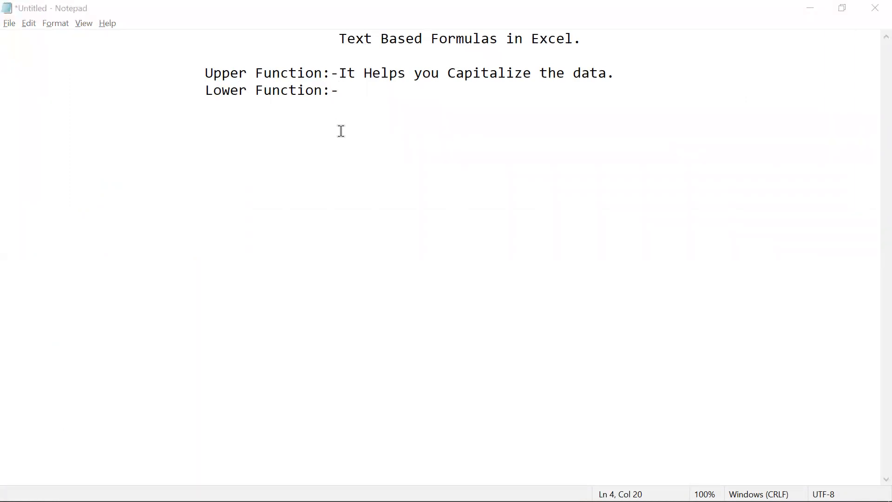
# Complete the Lower Function note with the description "It helps you to lower all the data.".
pyautogui.click(337, 94)
pyautogui.write('It helps you to ')
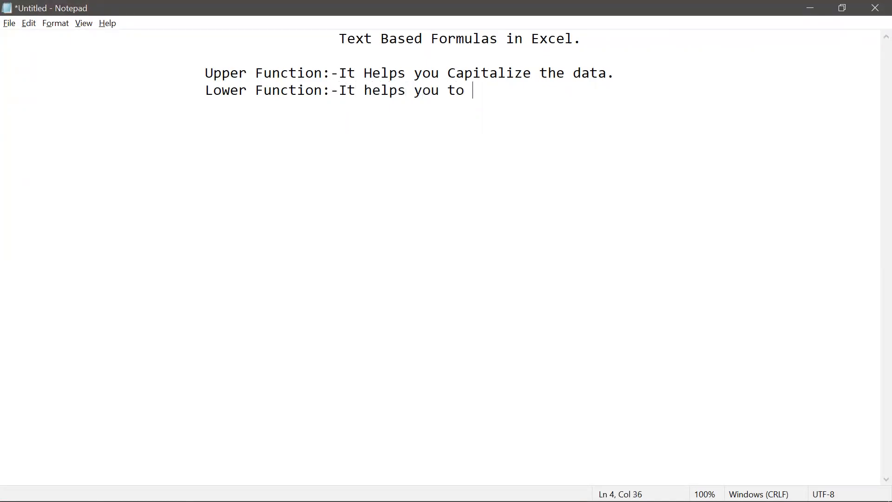
pyautogui.write('lower')
pyautogui.press('BackSpace')
pyautogui.write('er all ')
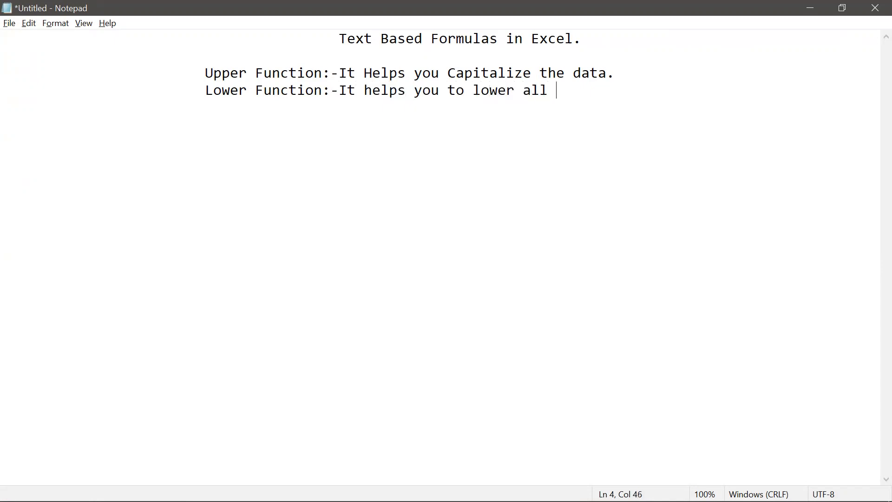
pyautogui.write('the data.')
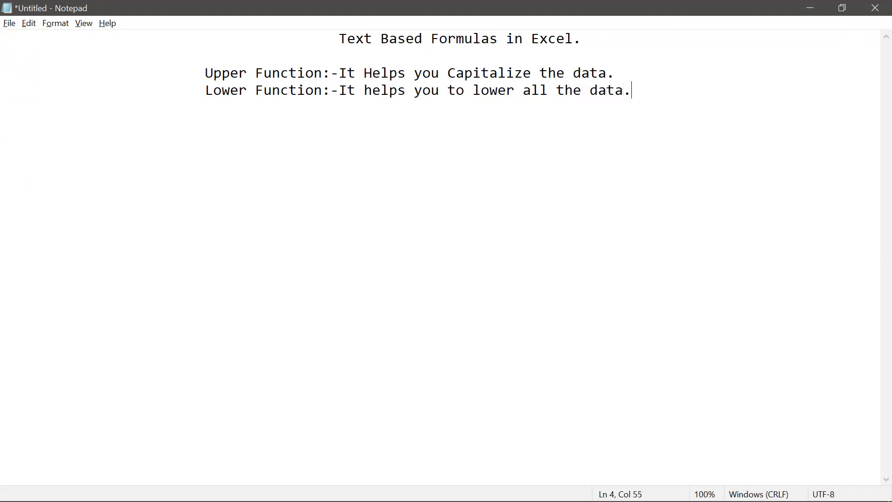
# Switch to Excel and enter the heading "Lower" in cell C2.
pyautogui.hotkey('alt', 'Tab')
pyautogui.hotkey('alt', 'Tab')
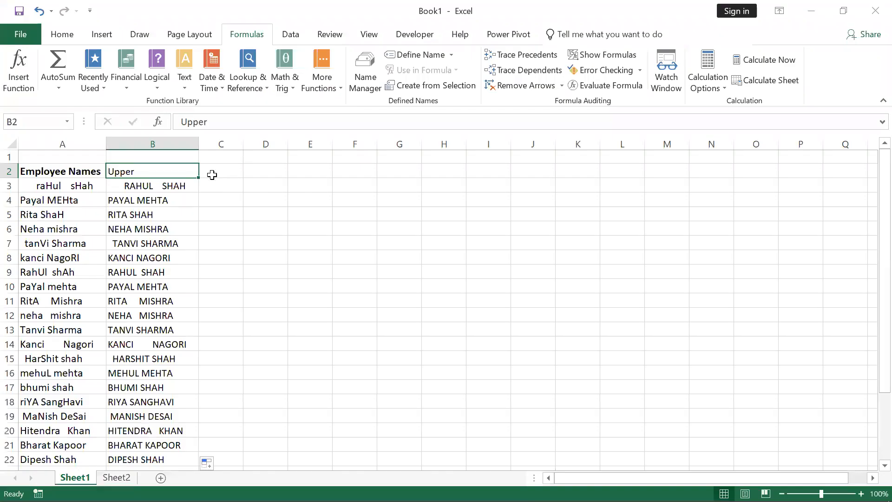
pyautogui.click(223, 167)
pyautogui.write('Lower')
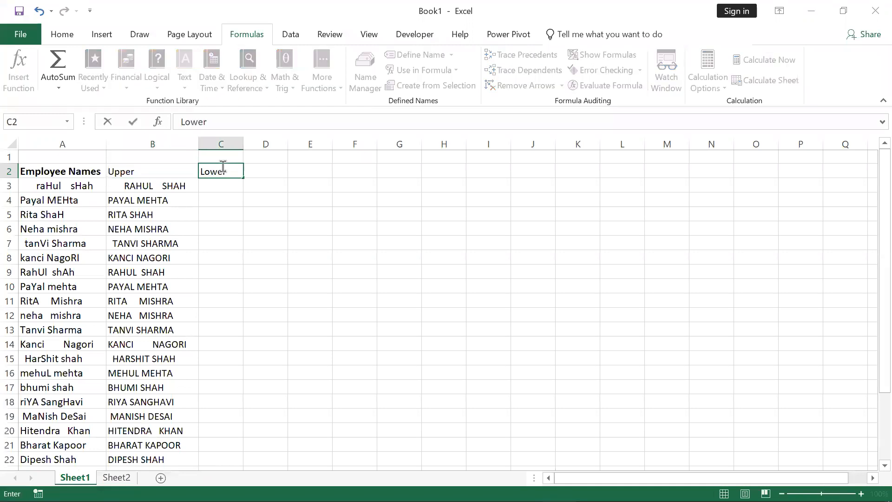
pyautogui.press('Return')
# Enter the formula =LOWER(A3) in cell C3 and widen column C so the whole name fits.
pyautogui.write('=lower')
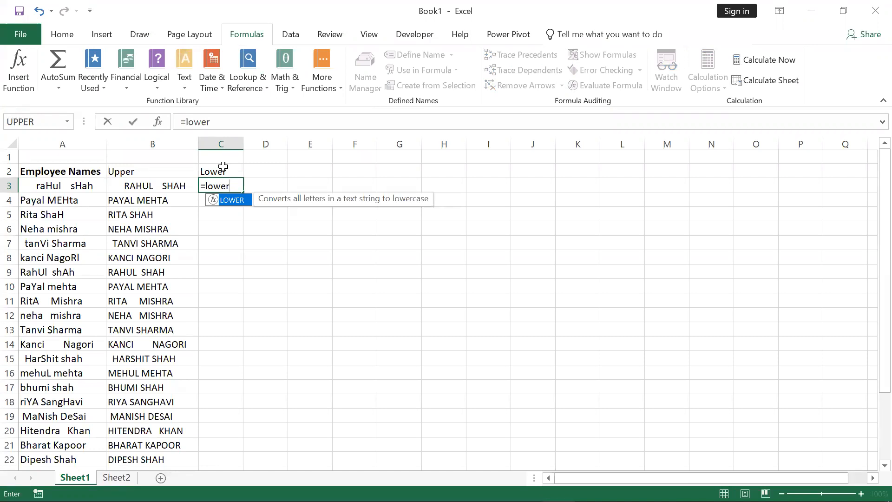
pyautogui.press('Tab')
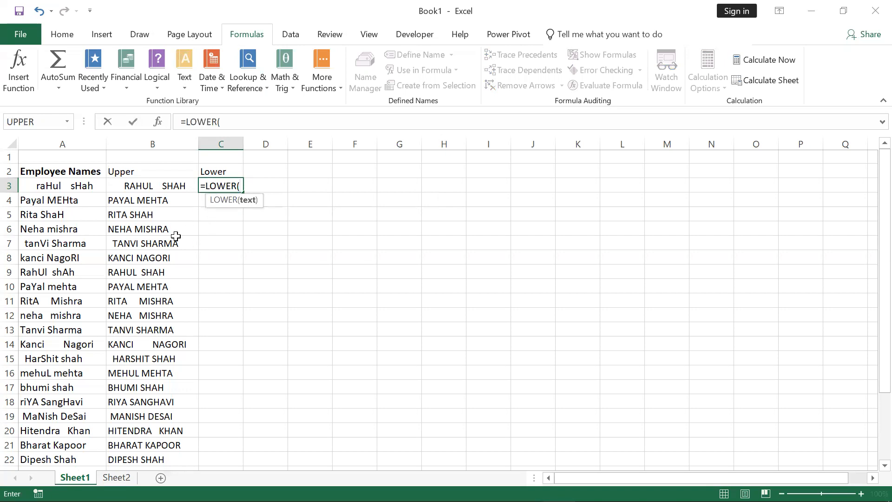
pyautogui.click(67, 181)
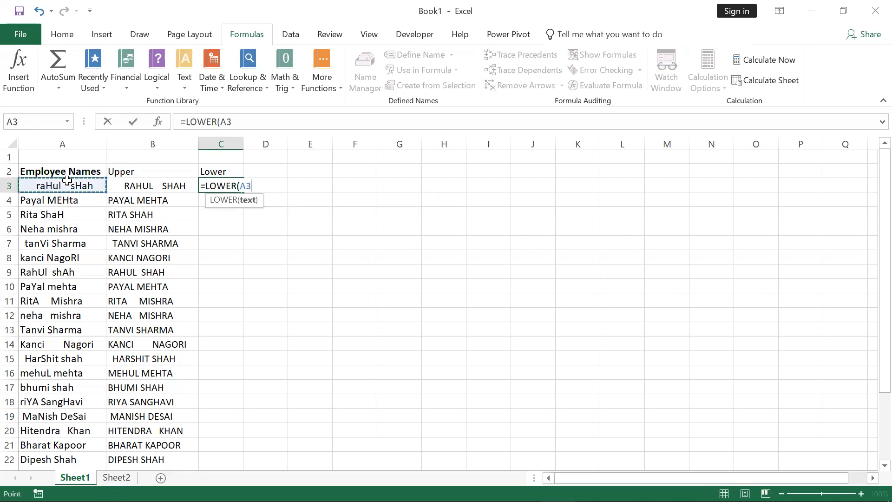
pyautogui.write(')')
pyautogui.hotkey('ctrl', 'Return')
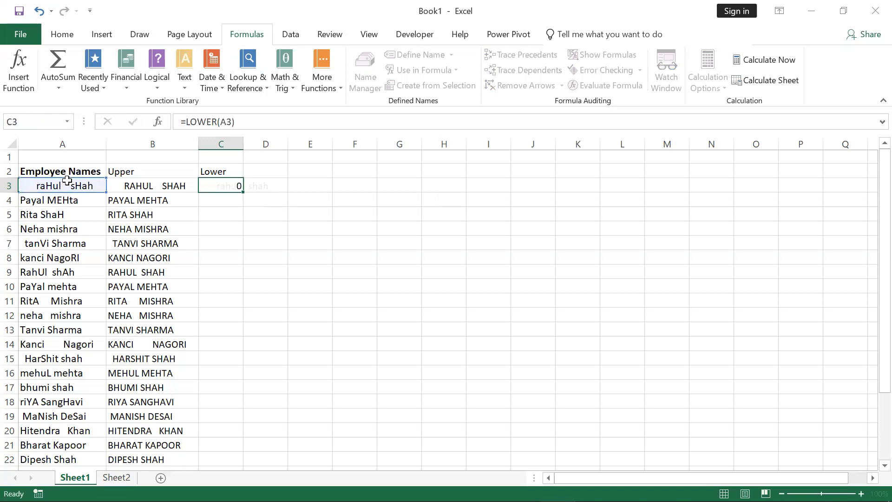
pyautogui.doubleClick(241, 139)
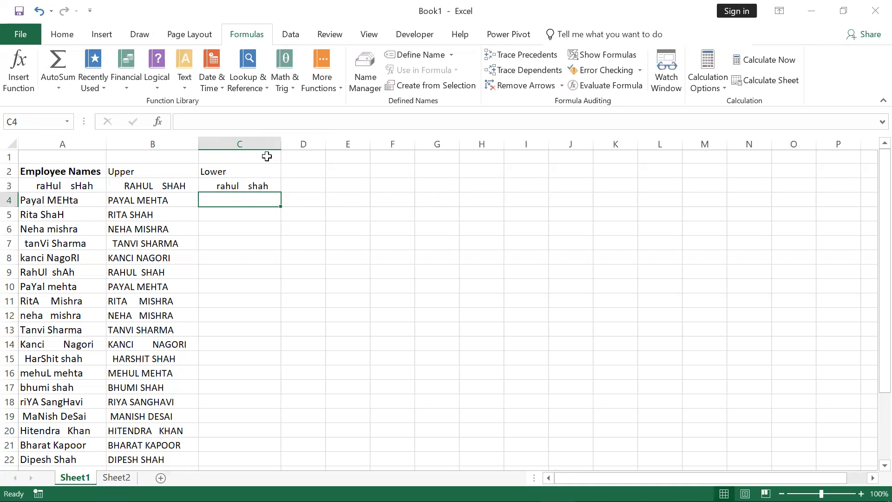
pyautogui.click(272, 184)
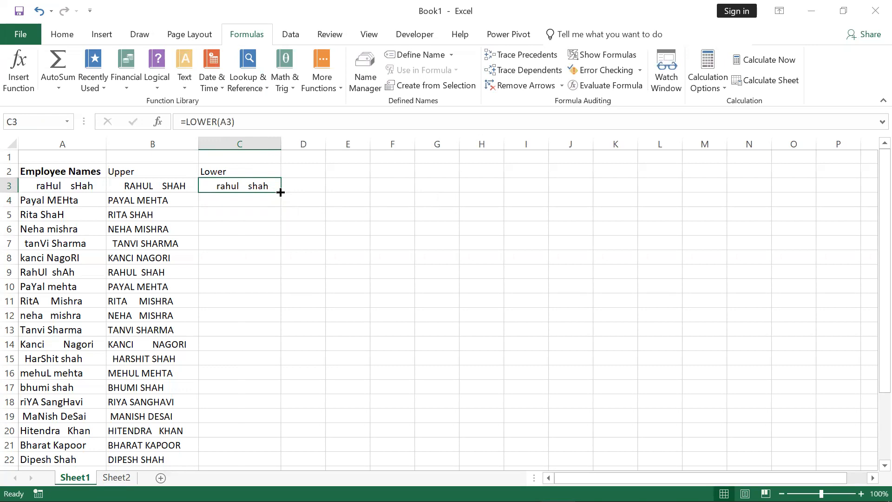
pyautogui.doubleClick(281, 192)
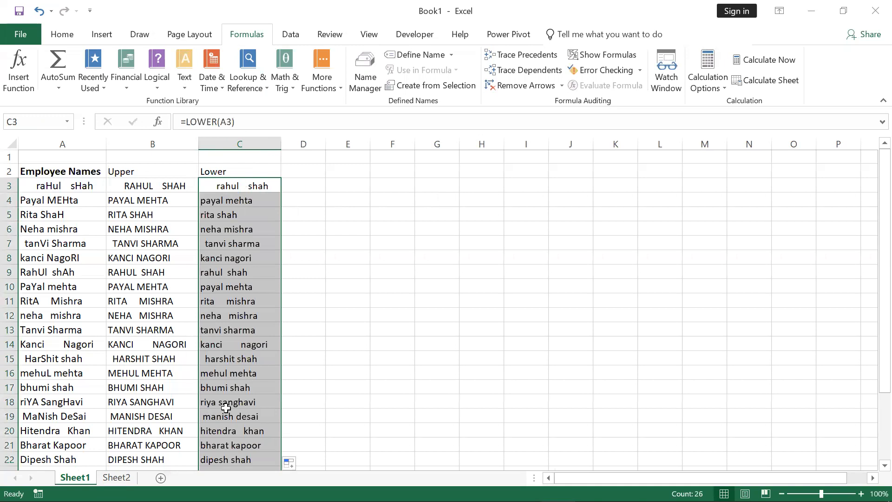
pyautogui.click(250, 191)
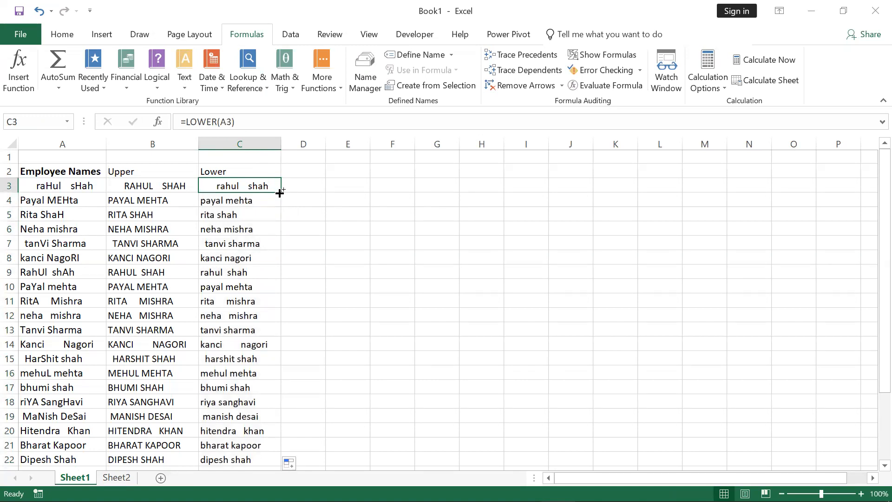
pyautogui.hotkey('ctrl', 'z')
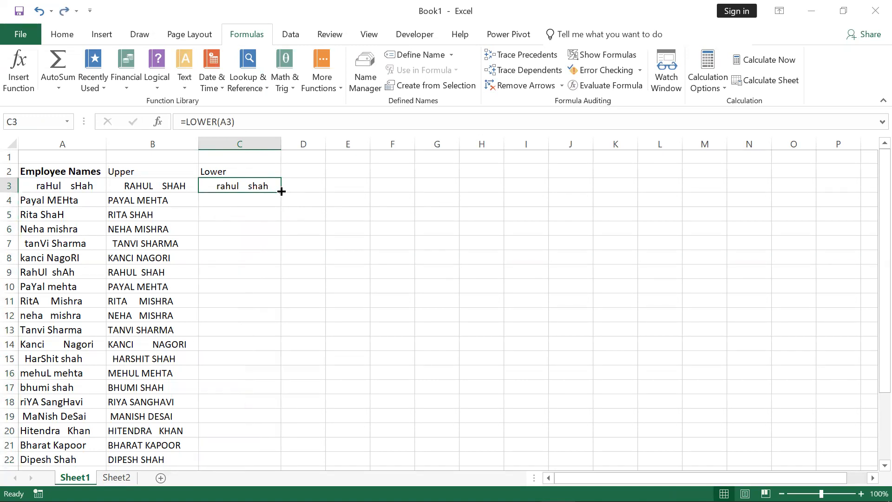
# Fill the LOWER formula from C3 down to C28 and check the lowercase names to the end of the list.
pyautogui.doubleClick(281, 191)
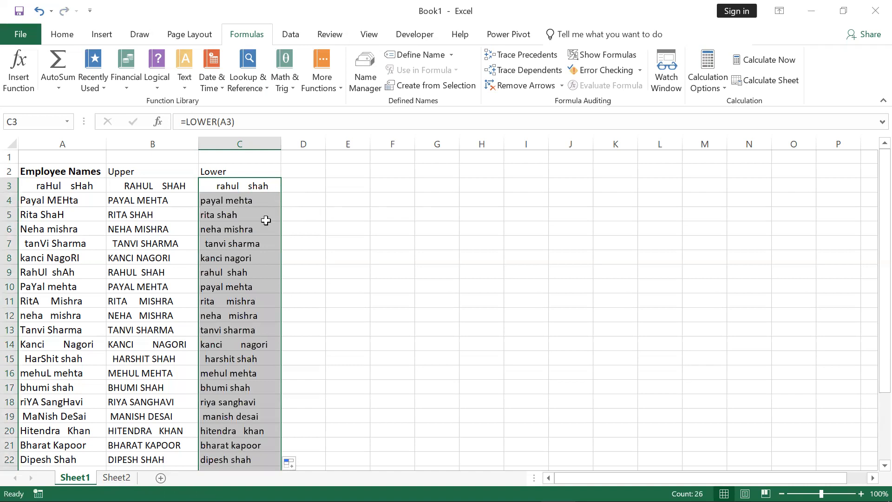
pyautogui.scroll(-3, 259, 235)
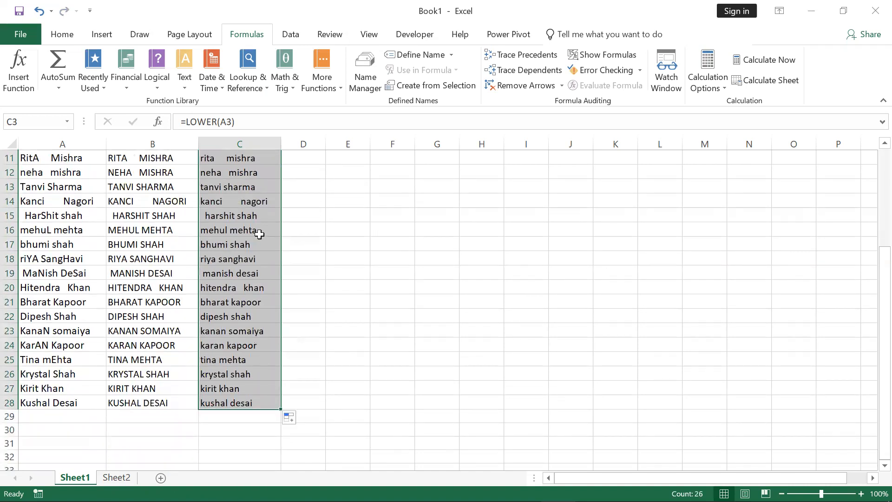
pyautogui.click(251, 402)
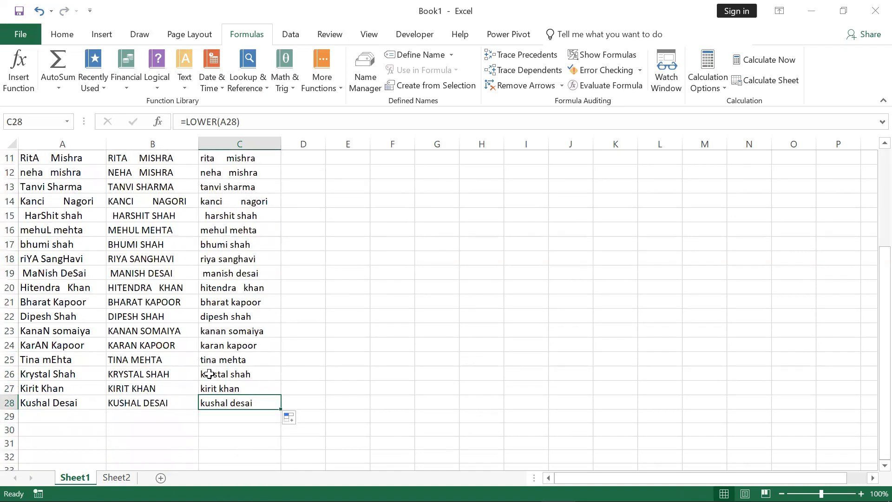
pyautogui.scroll(4, 235, 240)
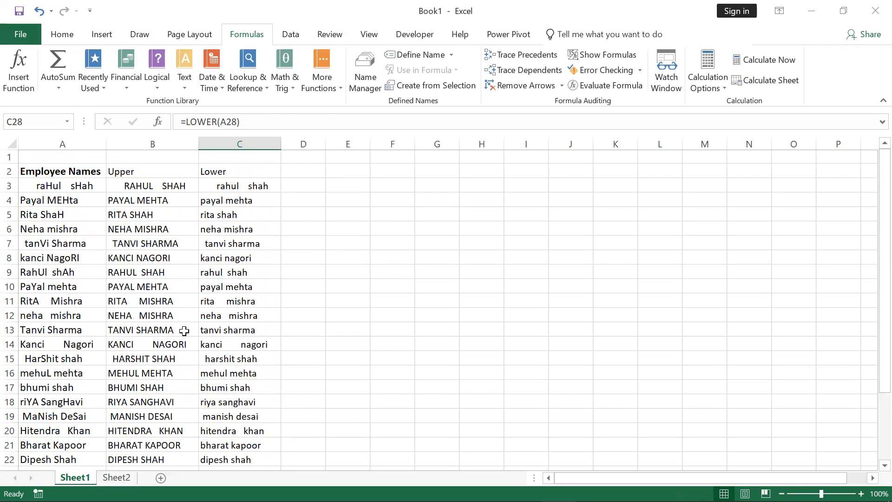
pyautogui.click(82, 187)
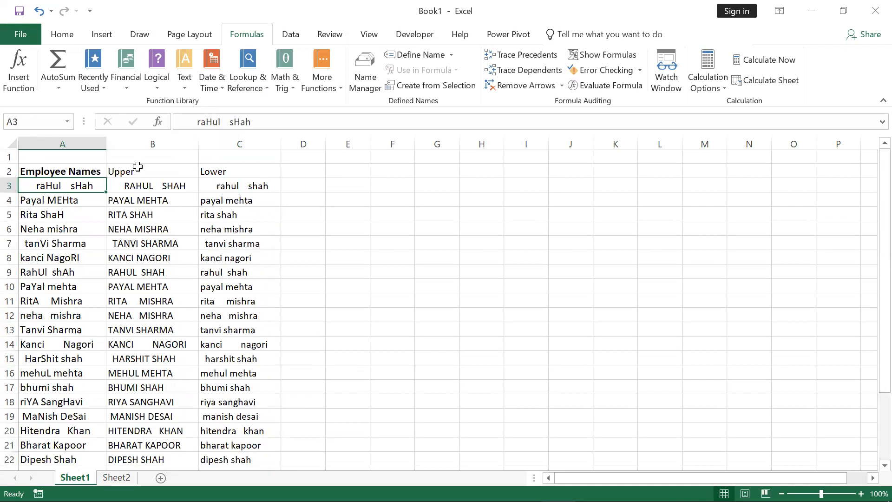
# Replace the UPPER formulas in B3:B28 with their values only, and compare cells A3 and B3.
pyautogui.click(133, 186)
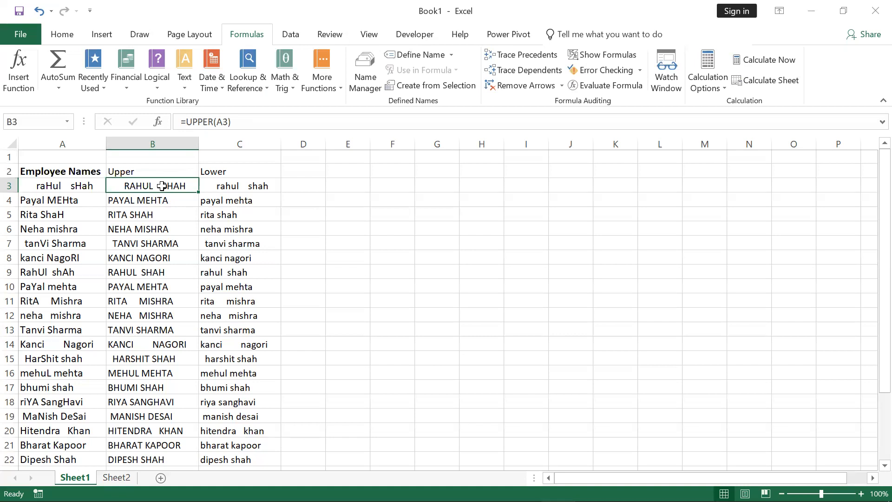
pyautogui.moveTo(151, 186); pyautogui.dragTo(127, 186)
pyautogui.hotkey('ctrl', 'shift', 'Down')
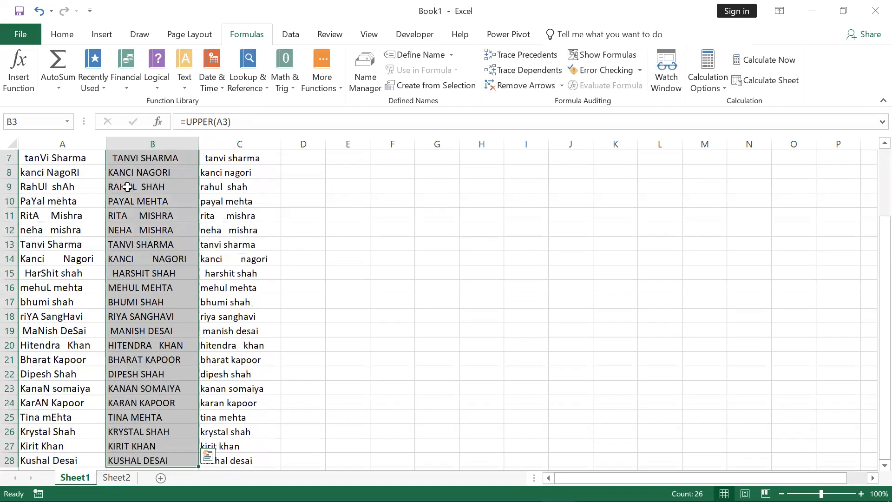
pyautogui.scroll(2, 127, 187)
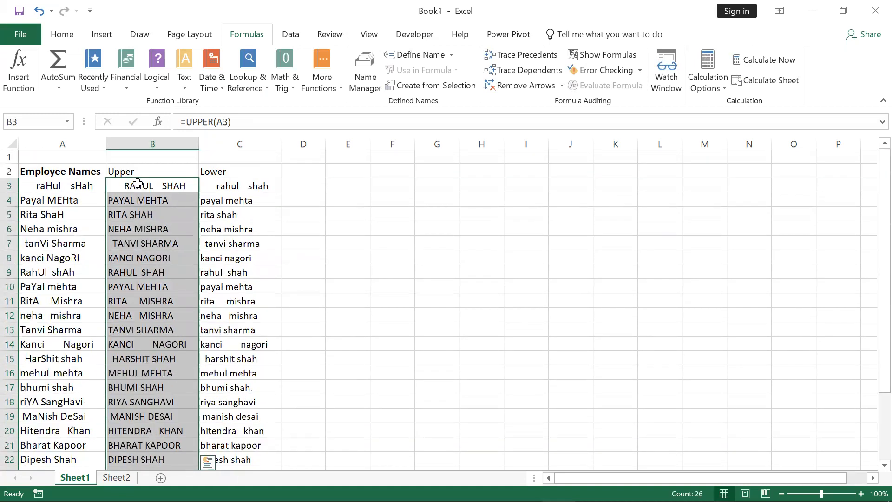
pyautogui.hotkey('ctrl', 'c')
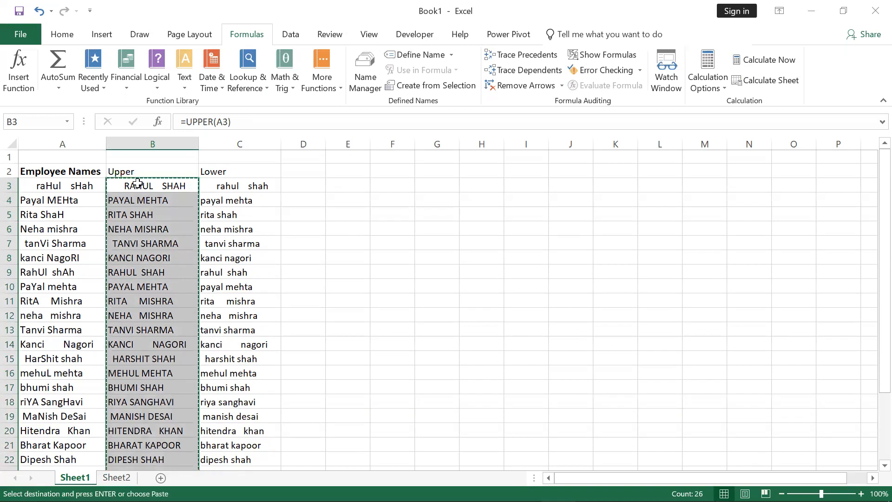
pyautogui.rightClick(138, 184)
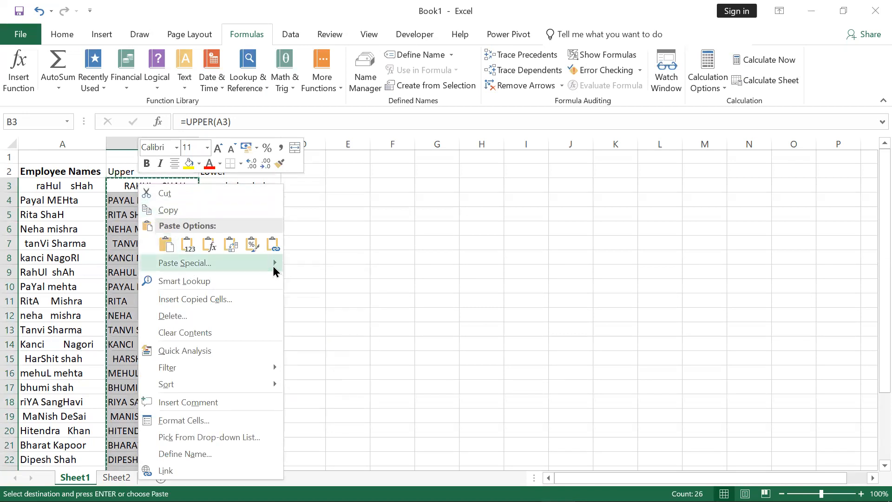
pyautogui.moveTo(273, 267)
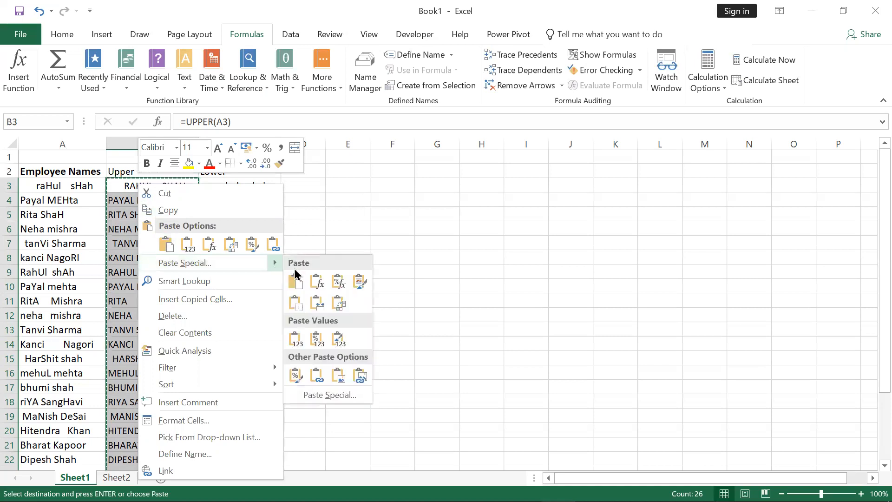
pyautogui.click(296, 346)
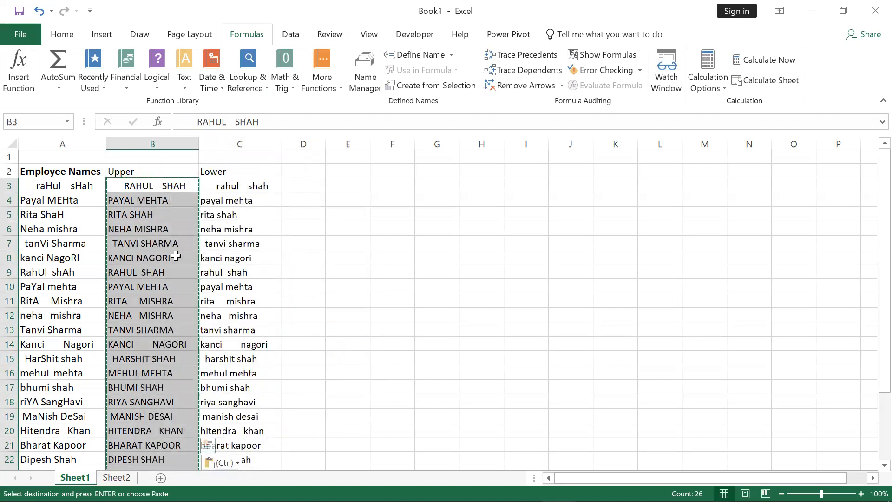
pyautogui.press('Escape')
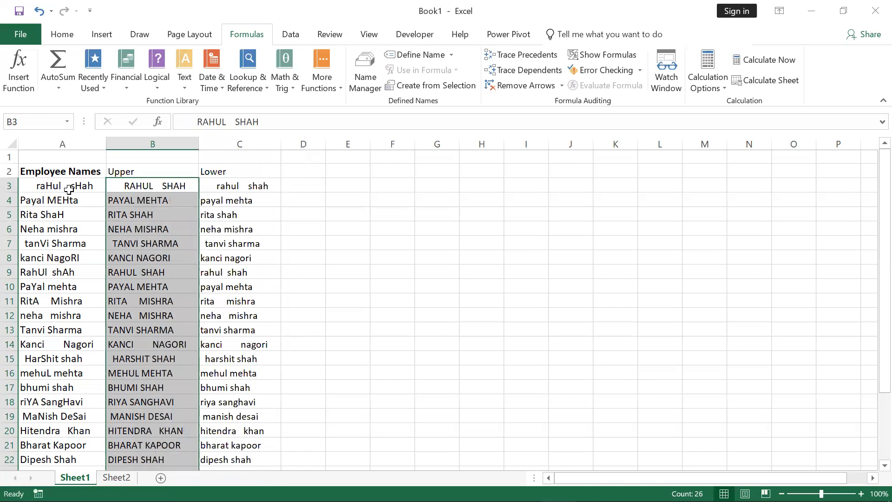
pyautogui.click(68, 188)
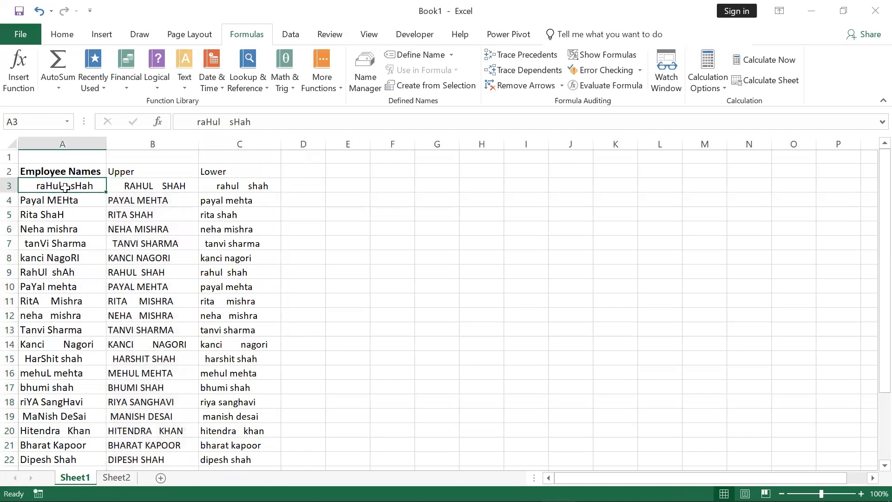
pyautogui.click(136, 187)
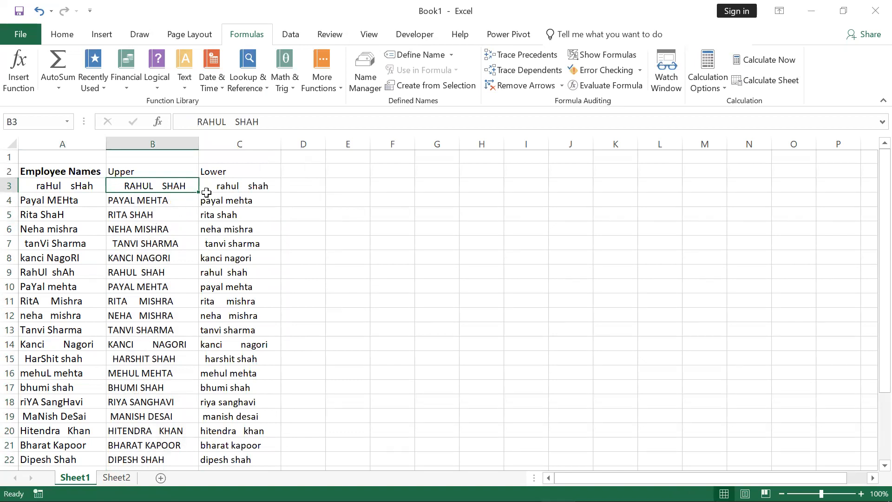
# Replace the LOWER formulas in C3:C28 with their values only and check the content of C3.
pyautogui.click(225, 185)
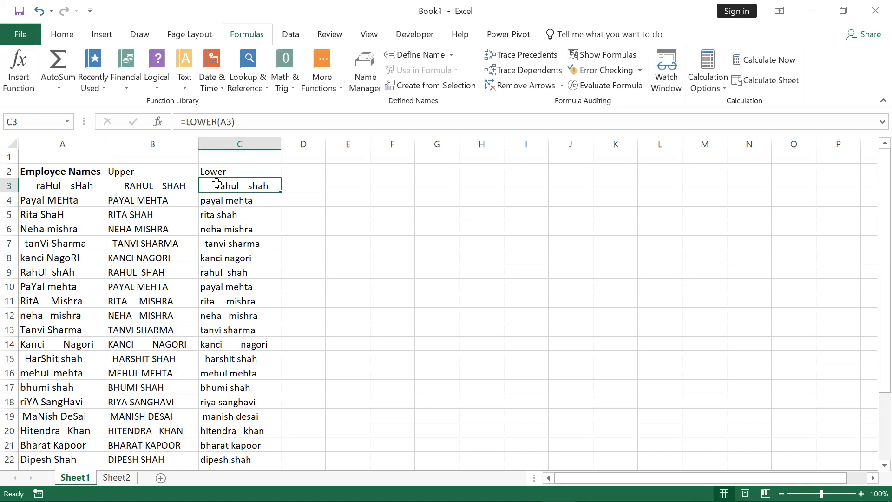
pyautogui.hotkey('ctrl', 'shift', 'Down')
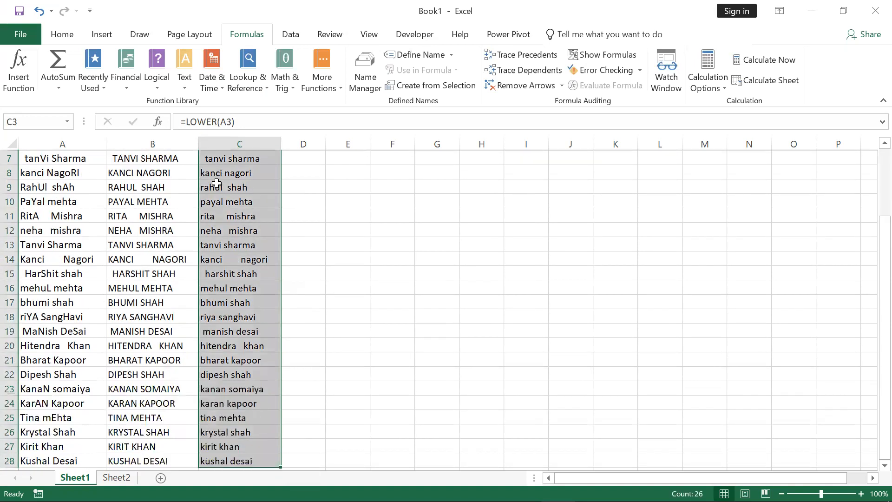
pyautogui.hotkey('ctrl', 'c')
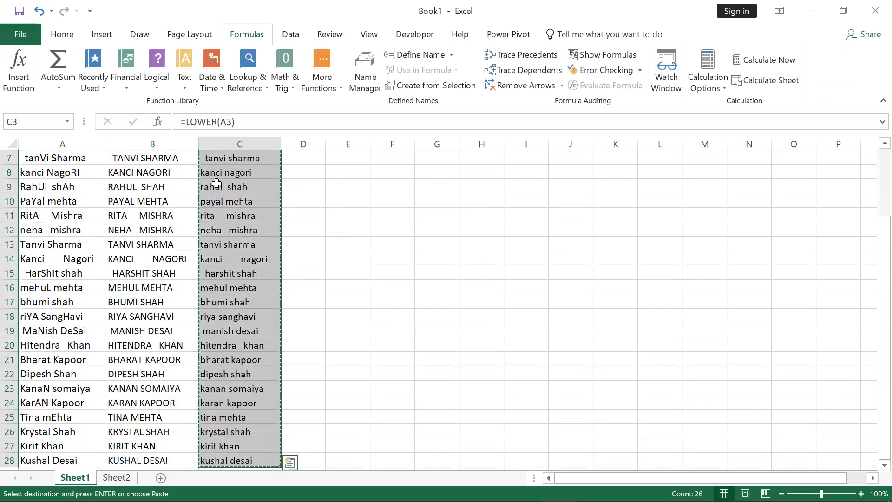
pyautogui.scroll(2, 216, 184)
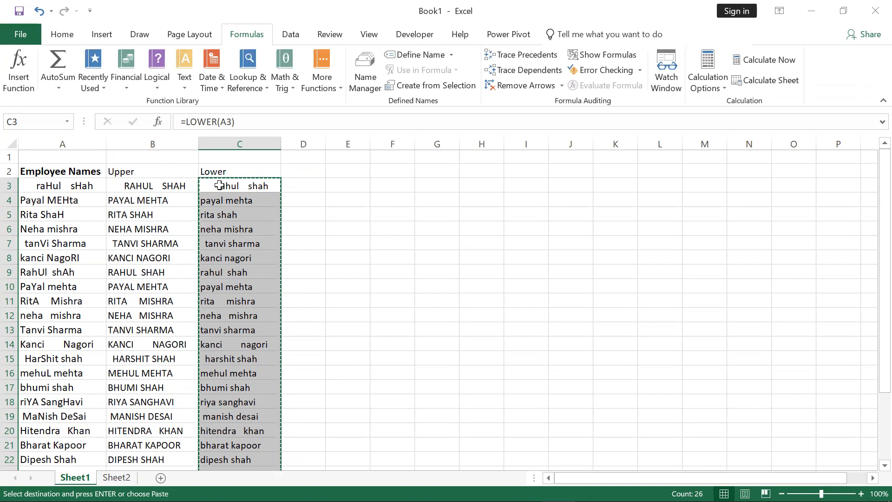
pyautogui.rightClick(220, 186)
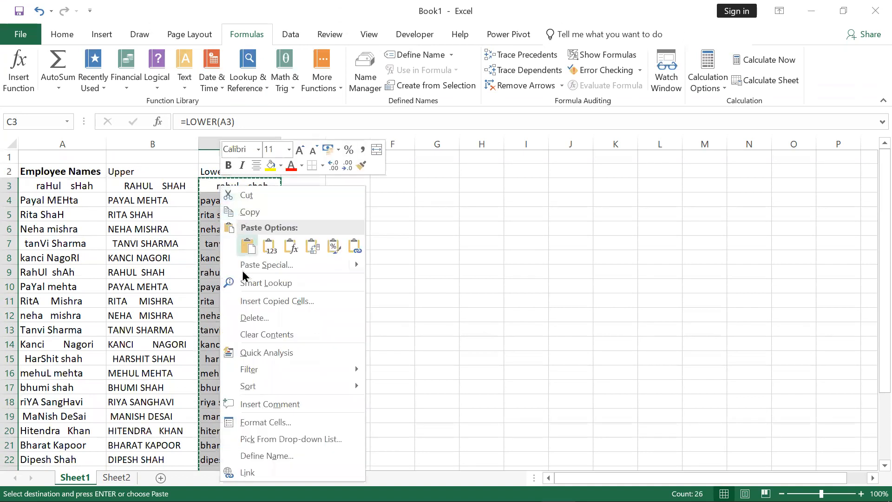
pyautogui.moveTo(353, 271)
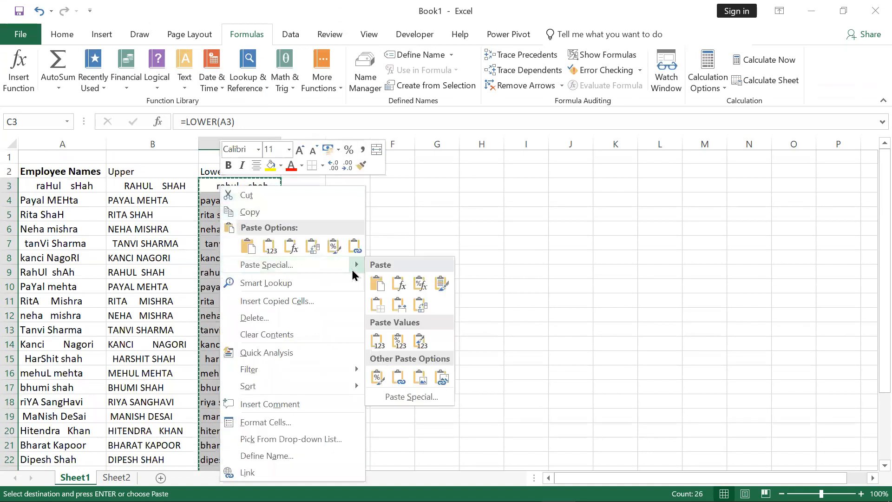
pyautogui.click(377, 341)
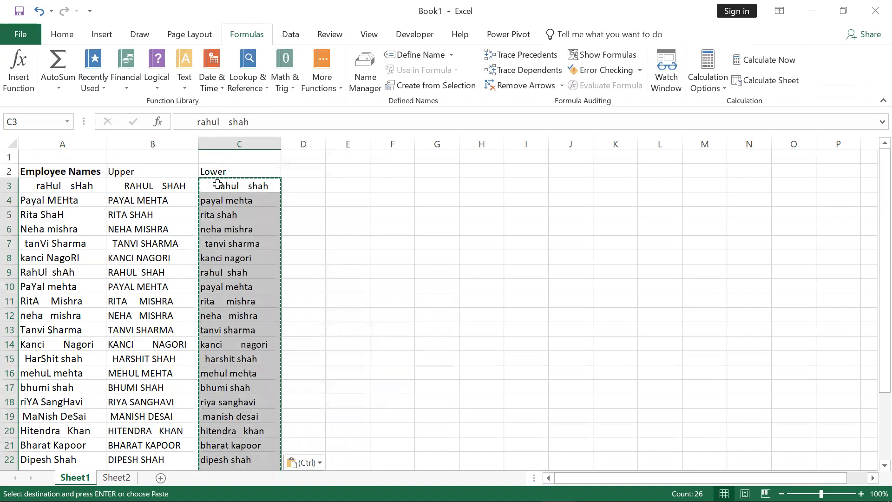
pyautogui.click(215, 184)
pyautogui.press('Escape')
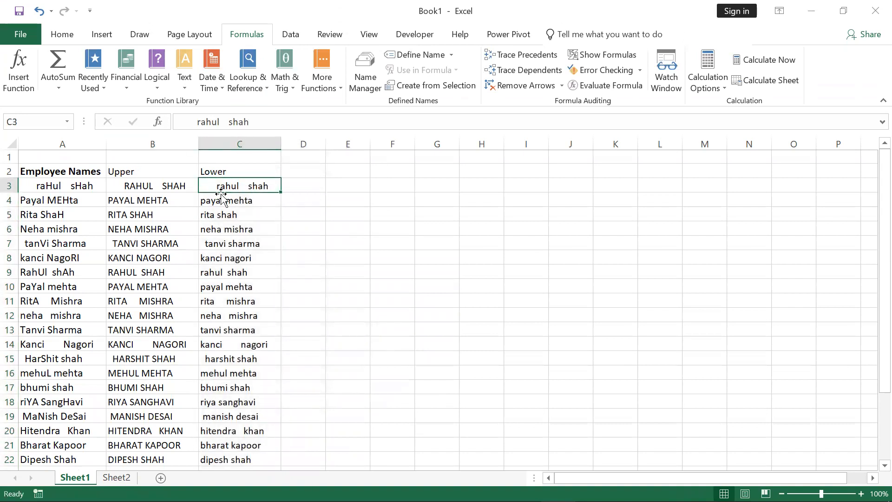
pyautogui.doubleClick(237, 186)
pyautogui.press('Escape')
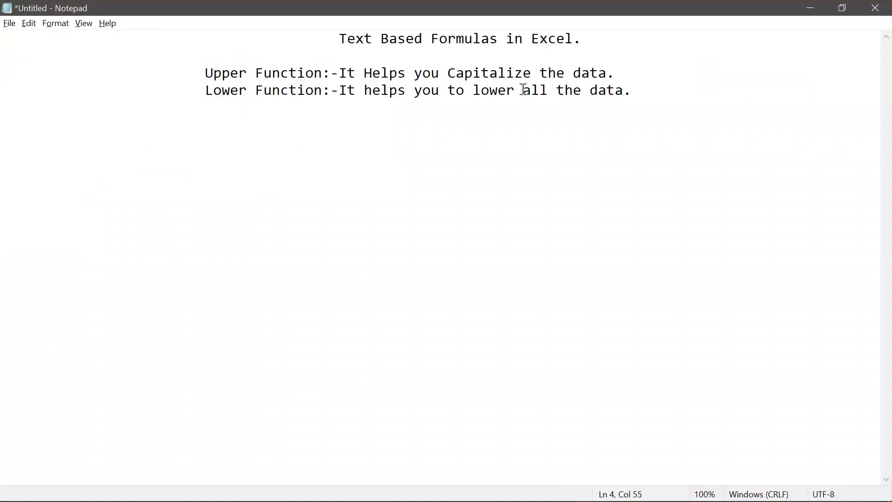
# Add an indented line below the Lower Function note: "Trim Function:- It helps you to clear all the extra spaces from text.".
pyautogui.press('Return')
pyautogui.press('Tab')
pyautogui.press('Tab')
pyautogui.press('Tab')
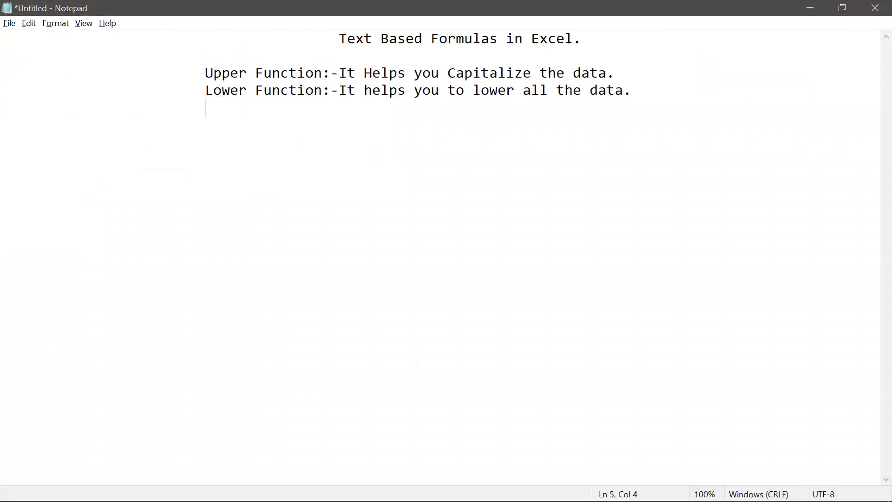
pyautogui.write('Trim Function')
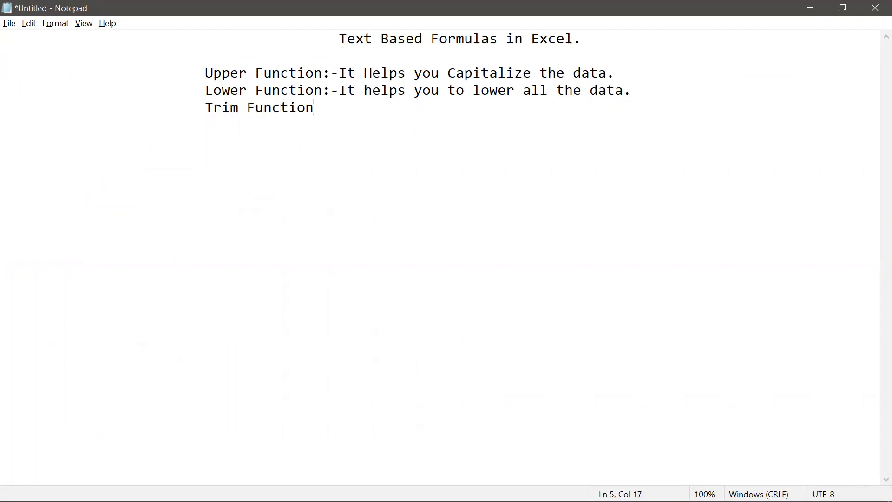
pyautogui.write(':- It helps you to ')
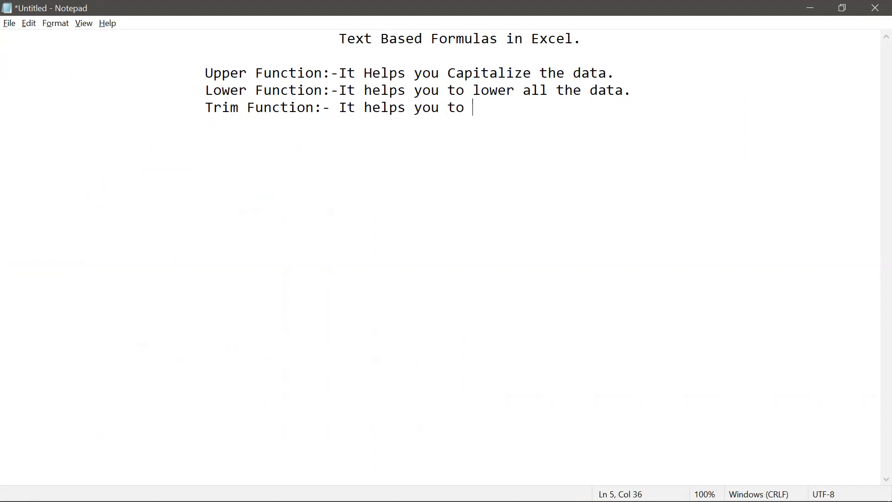
pyautogui.write('clear all the ')
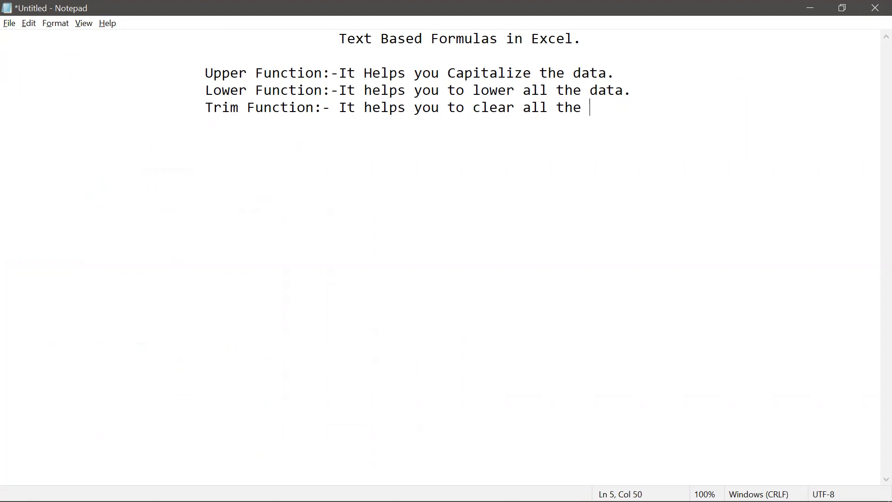
pyautogui.write('extra spaces')
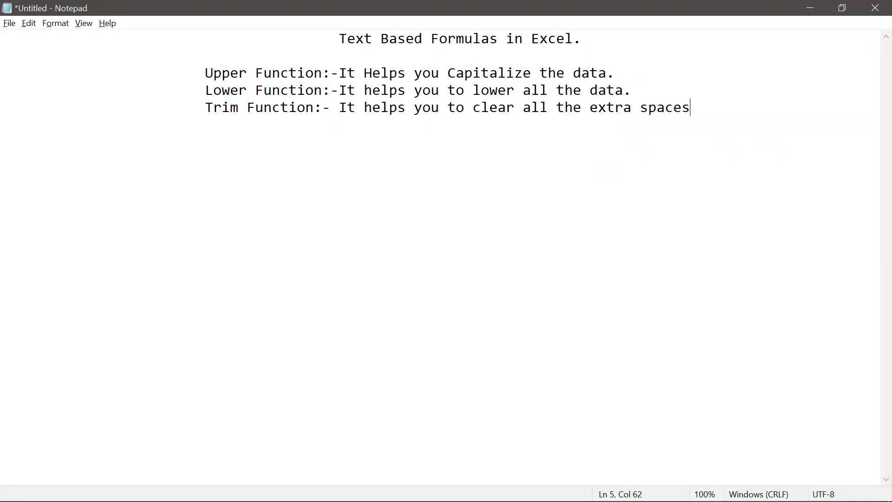
pyautogui.write(' from text')
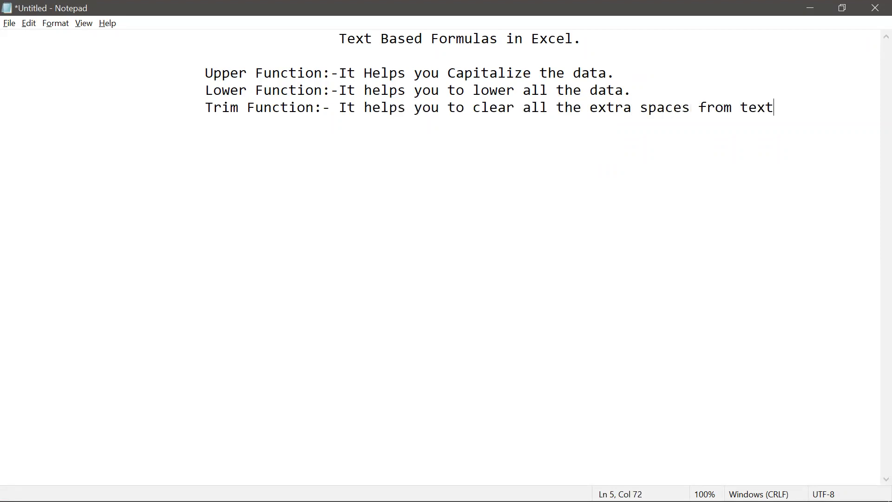
pyautogui.write('.')
pyautogui.press('Return')
# Switch to Excel, examine the extra spaces in the name in A3, and enter the heading "Trim" in cell D2.
pyautogui.hotkey('alt', 'Tab')
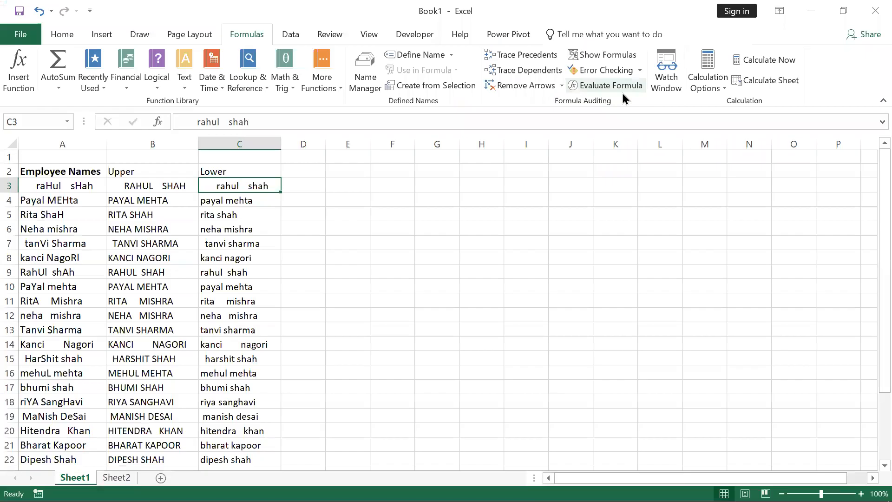
pyautogui.doubleClick(31, 184)
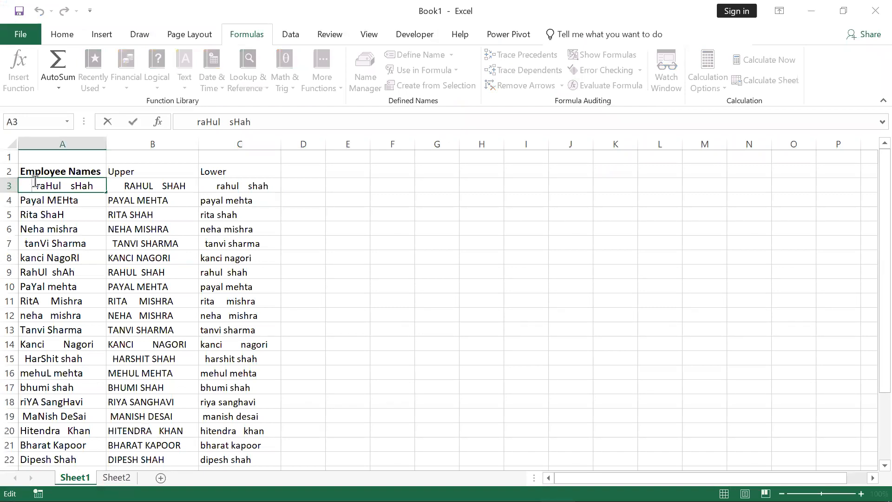
pyautogui.doubleClick(34, 185)
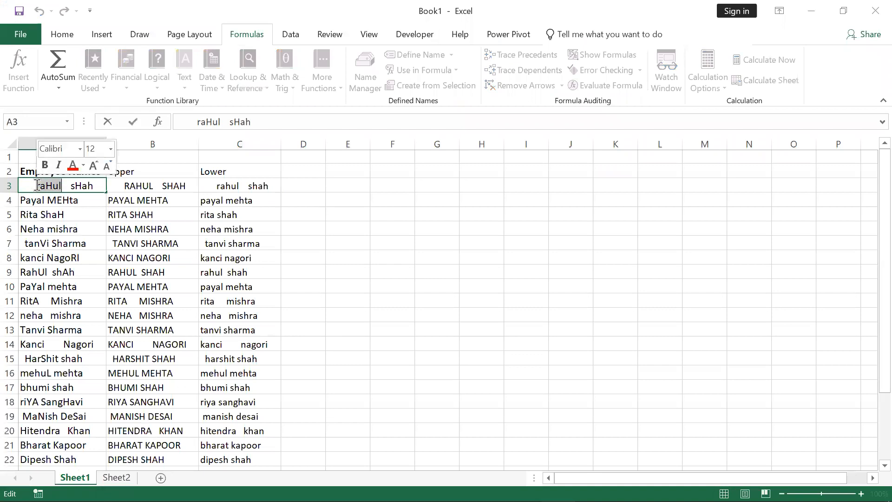
pyautogui.click(29, 185)
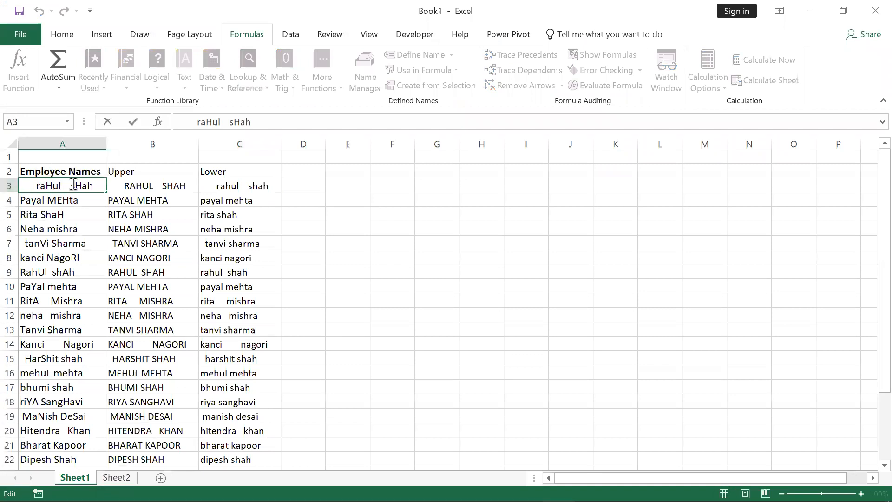
pyautogui.click(95, 184)
pyautogui.click(292, 185)
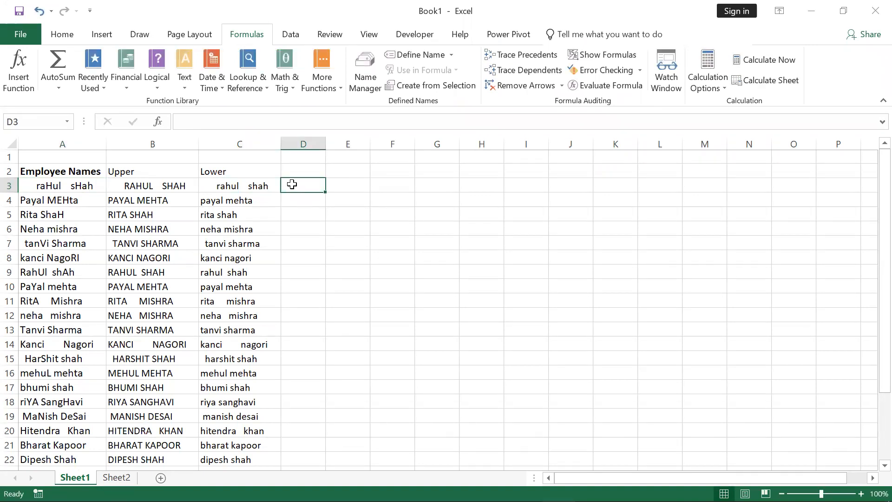
pyautogui.press('Up')
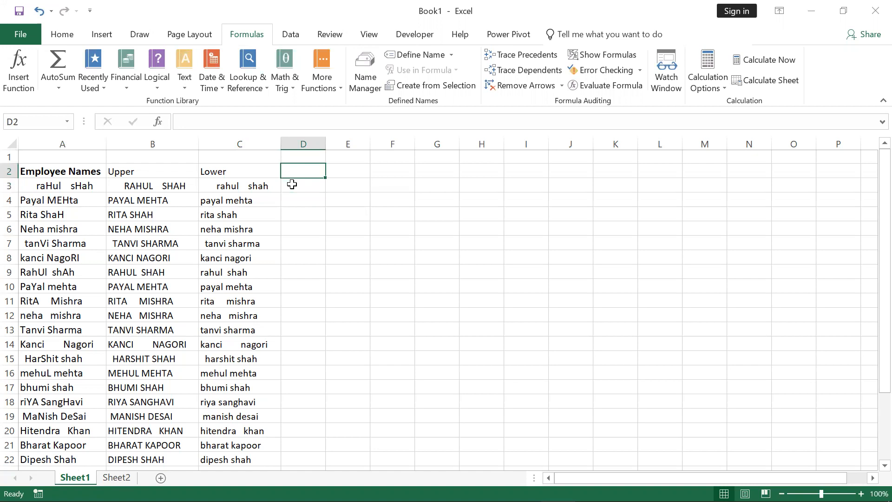
pyautogui.write('Trim')
pyautogui.press('Return')
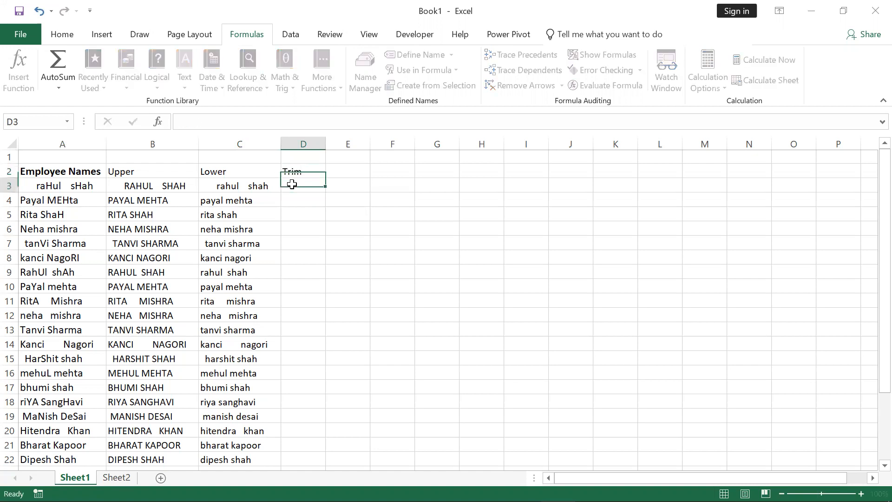
# Enter the formula =TRIM(A3) in cell D3 to remove the extra spaces from the first employee name.
pyautogui.write('=')
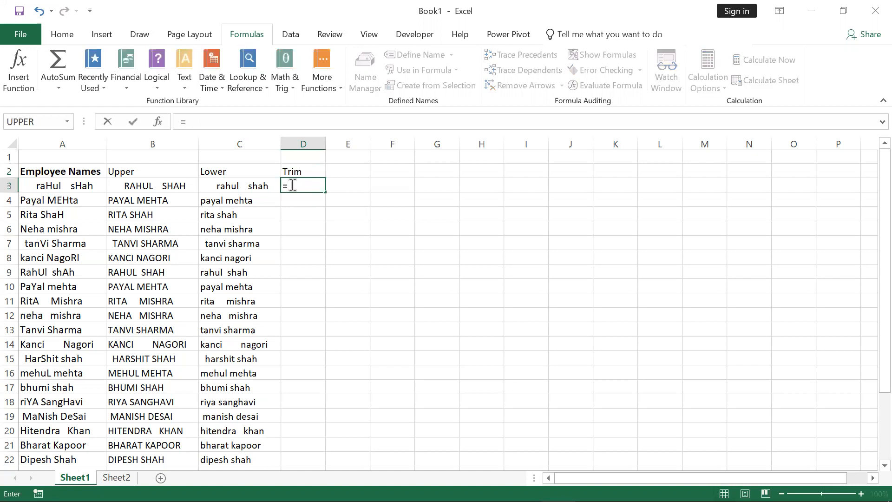
pyautogui.write('trim')
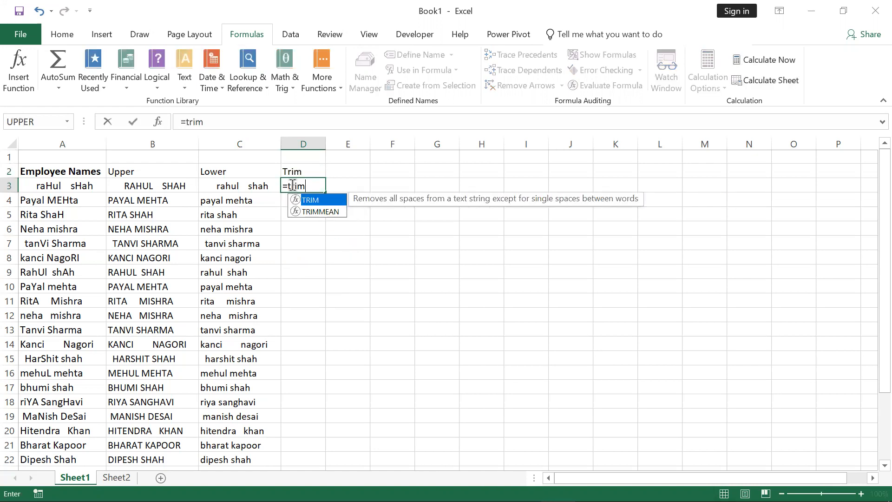
pyautogui.click(317, 211)
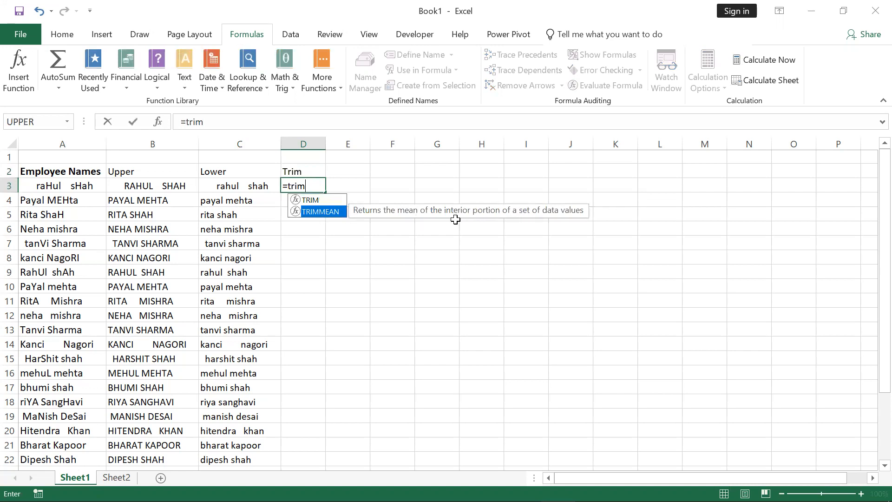
pyautogui.press('Up')
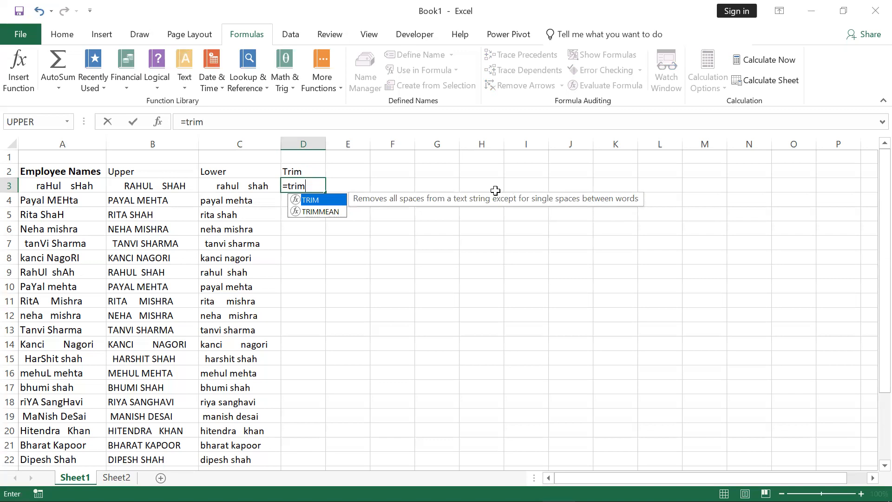
pyautogui.press('Tab')
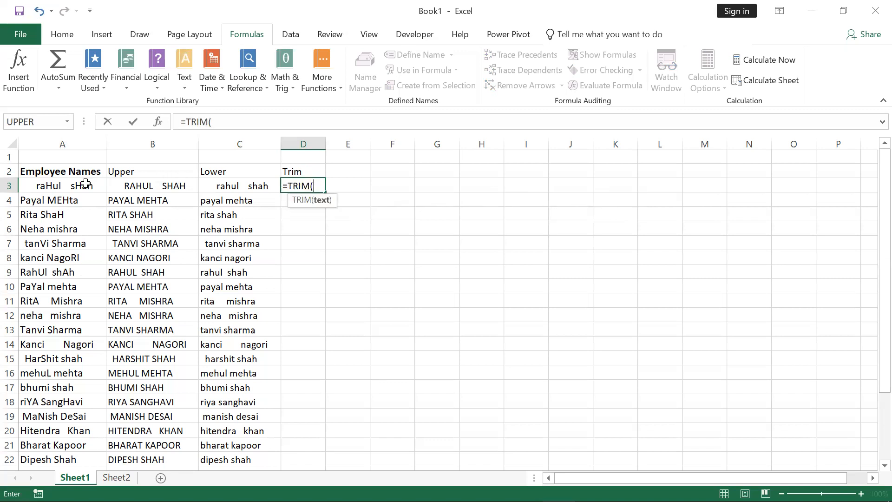
pyautogui.click(235, 188)
pyautogui.click(163, 187)
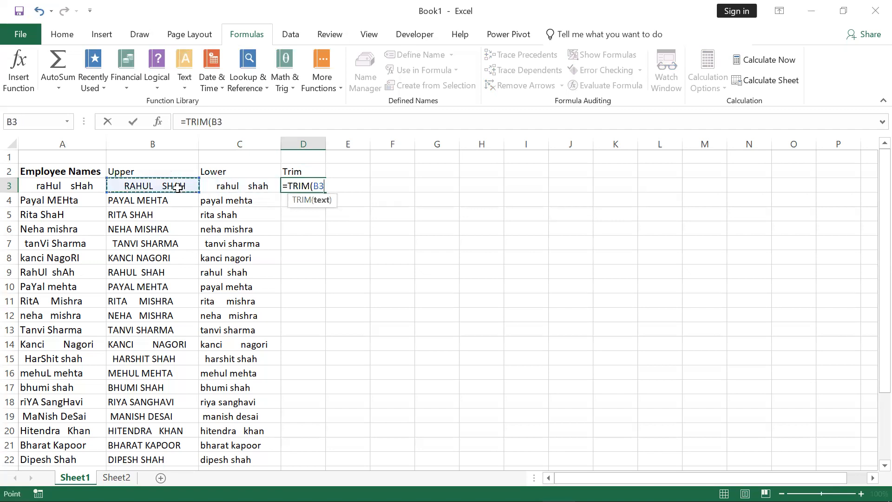
pyautogui.click(92, 187)
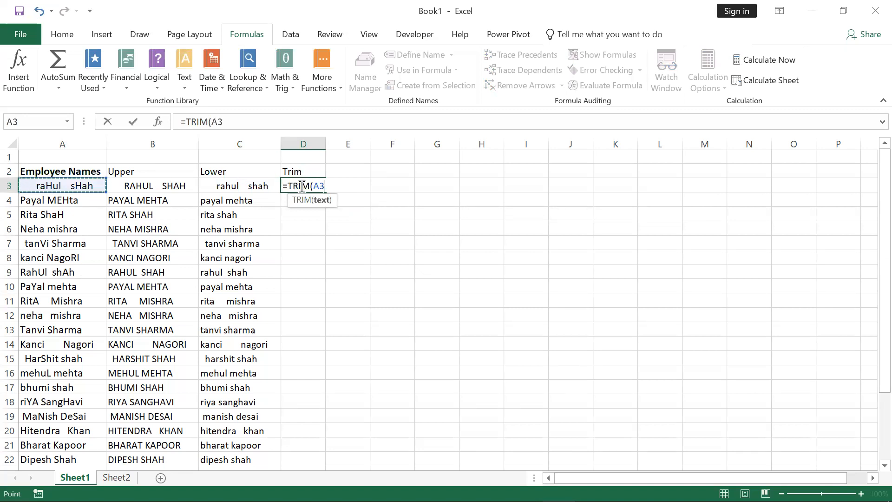
pyautogui.write(')')
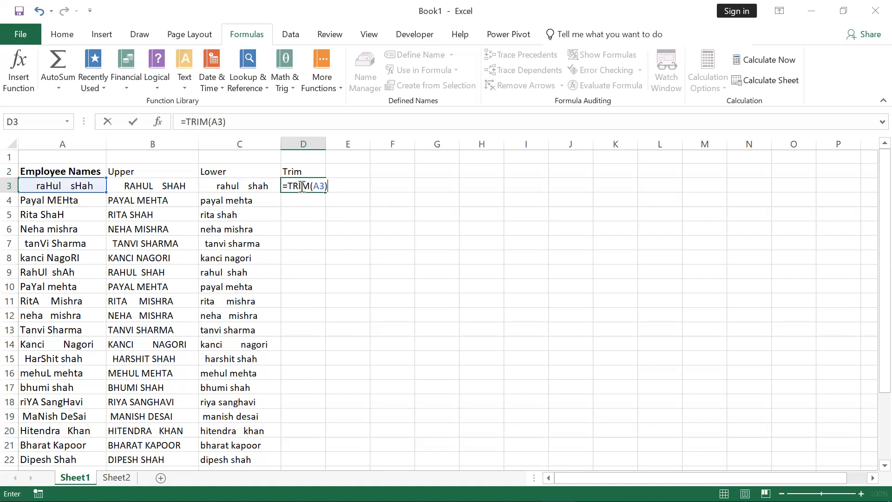
pyautogui.press('Return')
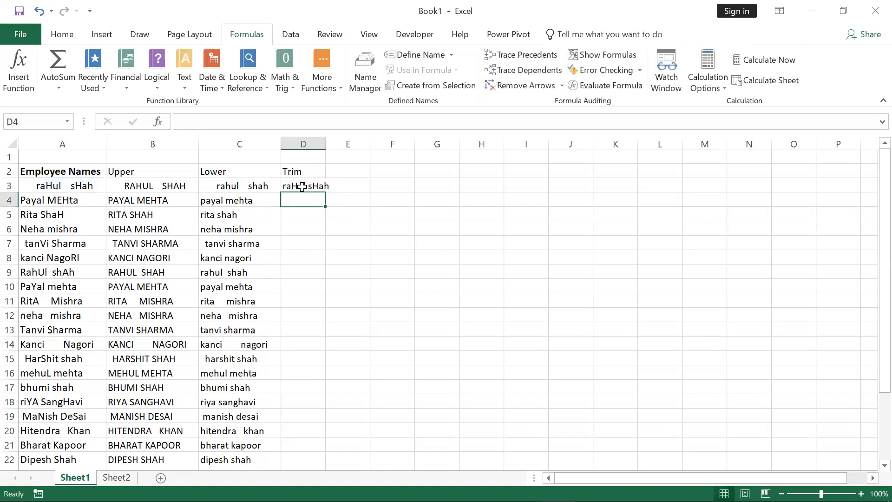
# Fill the TRIM formula from D3 down to D28 and fit column D's width to its contents.
pyautogui.doubleClick(325, 144)
pyautogui.click(299, 186)
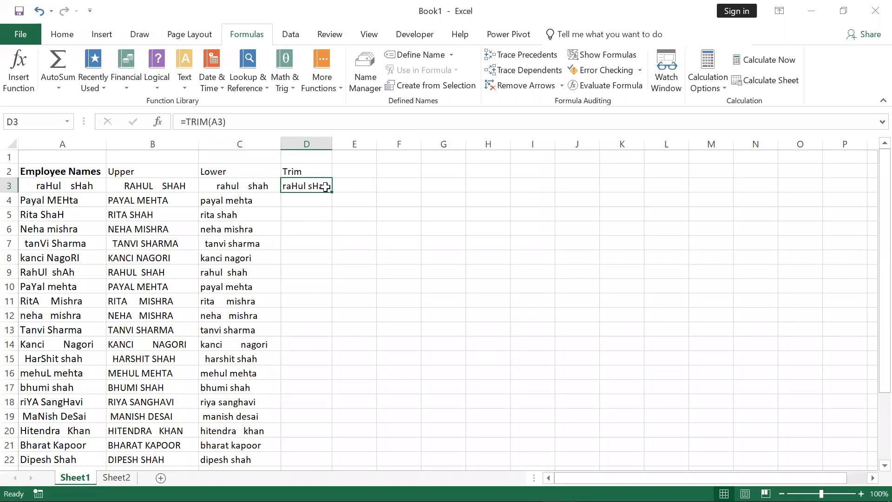
pyautogui.moveTo(333, 195)
pyautogui.mouseDown()
pyautogui.moveTo(333, 332)
pyautogui.moveTo(324, 195)
pyautogui.mouseUp()
pyautogui.doubleClick(332, 194)
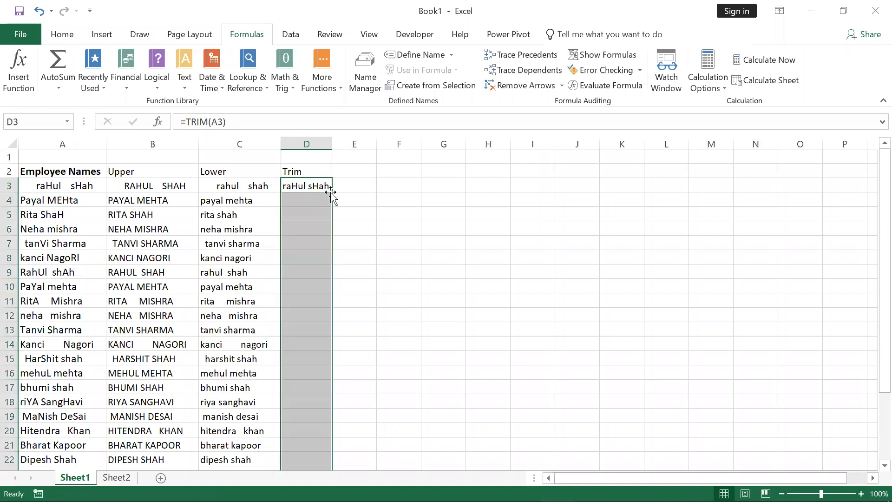
pyautogui.doubleClick(330, 147)
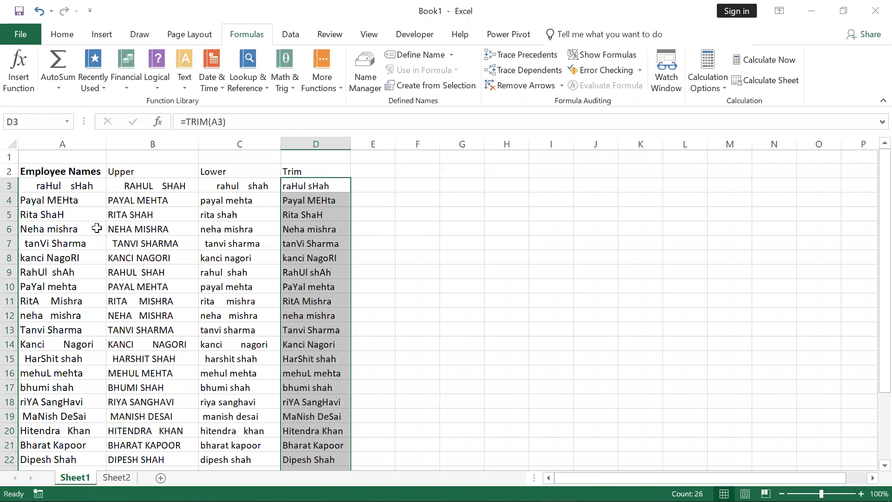
# Compare the spacing of the original names in A3 and A4 with the TRIM formulas in D3 and D4.
pyautogui.doubleClick(303, 201)
pyautogui.press('Escape')
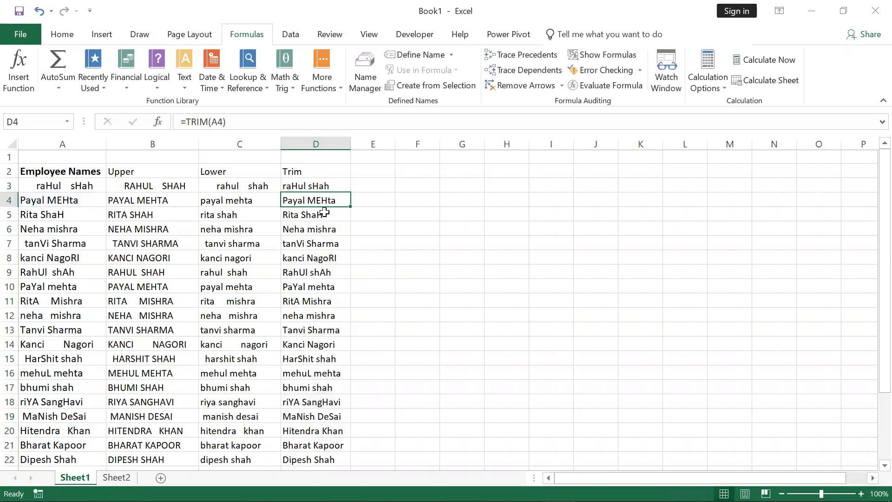
pyautogui.doubleClick(70, 186)
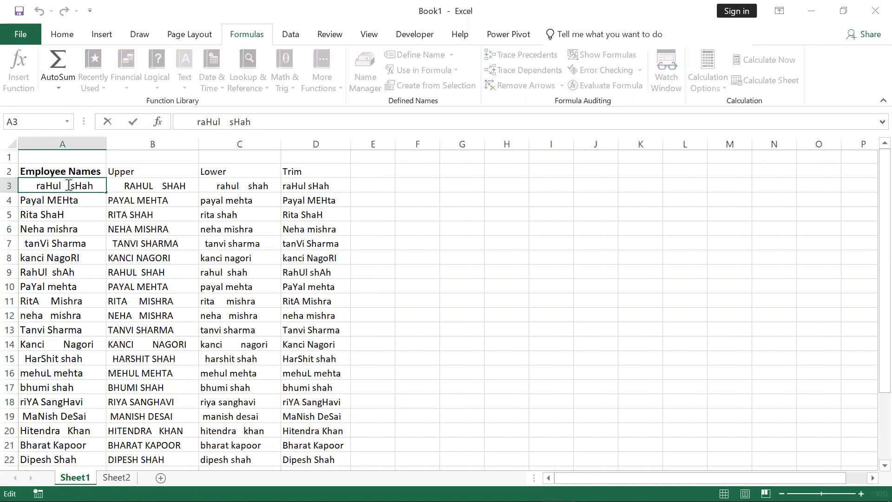
pyautogui.click(48, 200)
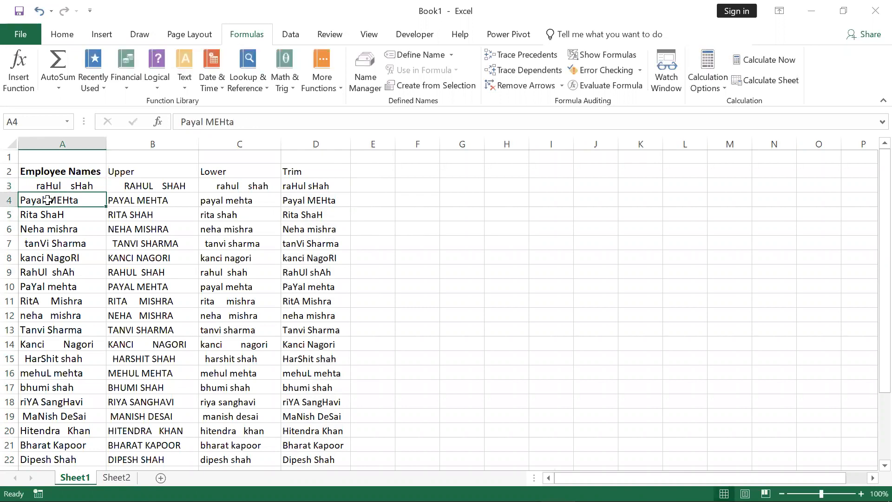
pyautogui.doubleClick(47, 200)
pyautogui.press('BackSpace')
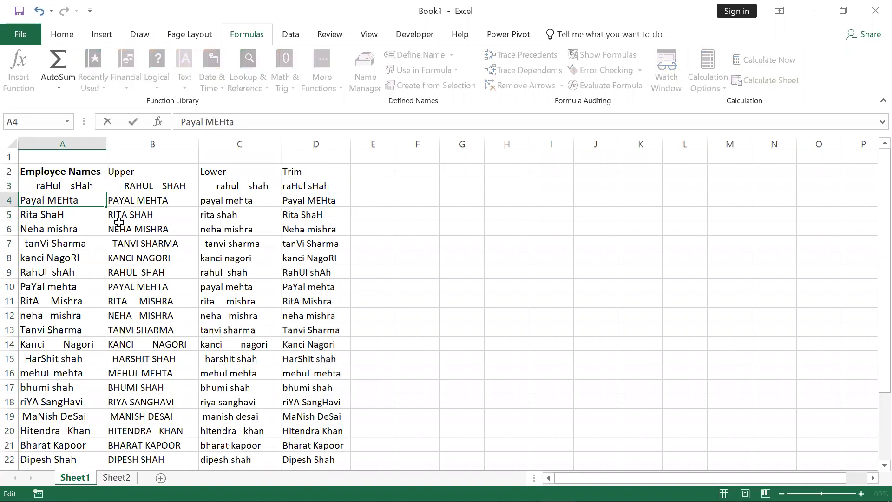
pyautogui.click(80, 220)
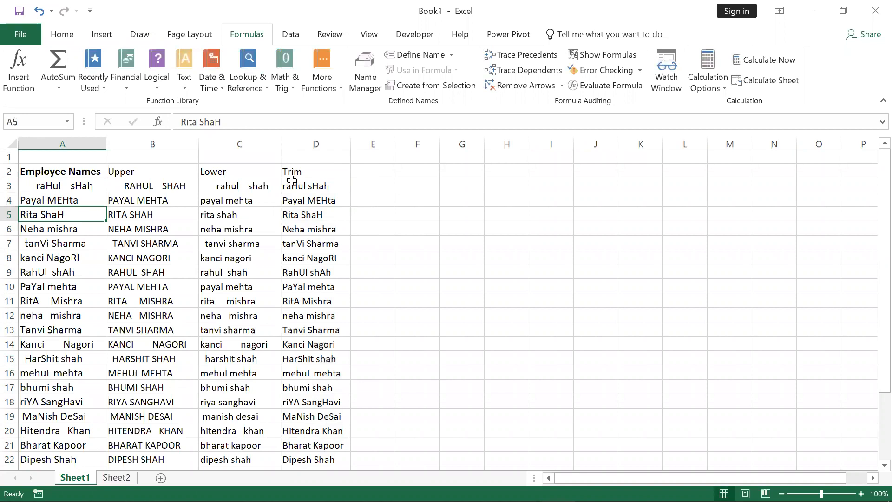
pyautogui.click(314, 188)
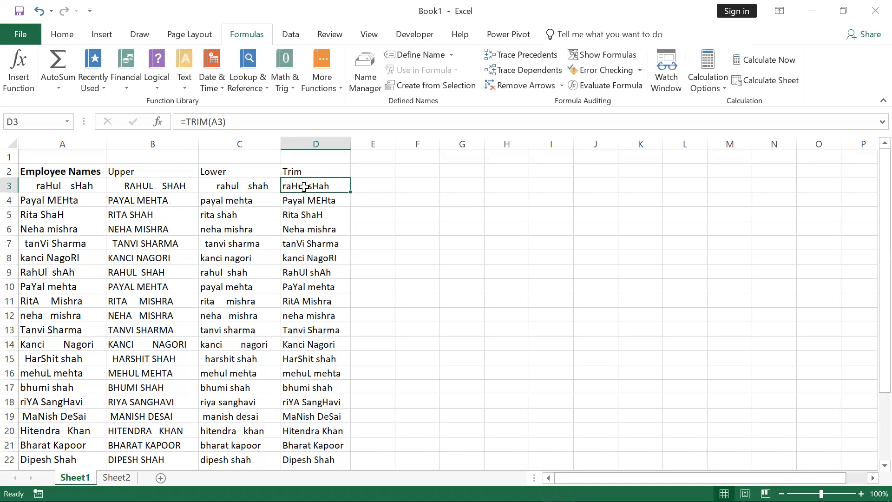
pyautogui.doubleClick(304, 187)
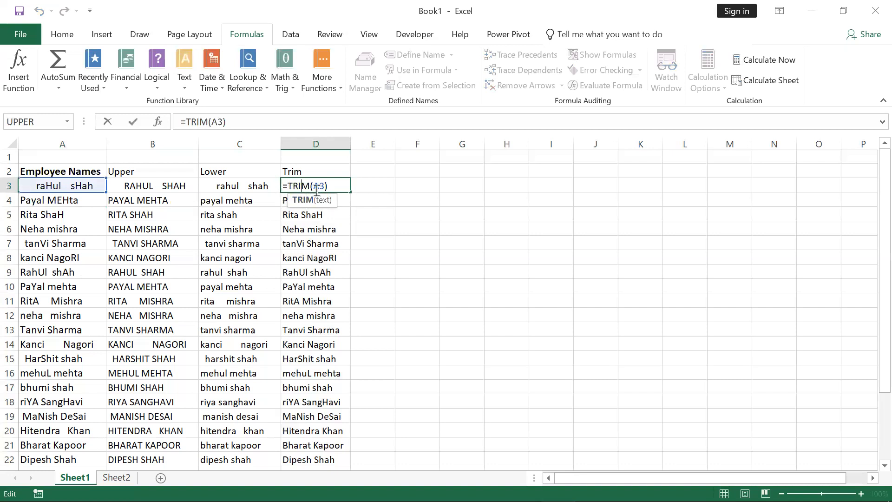
pyautogui.press('Escape')
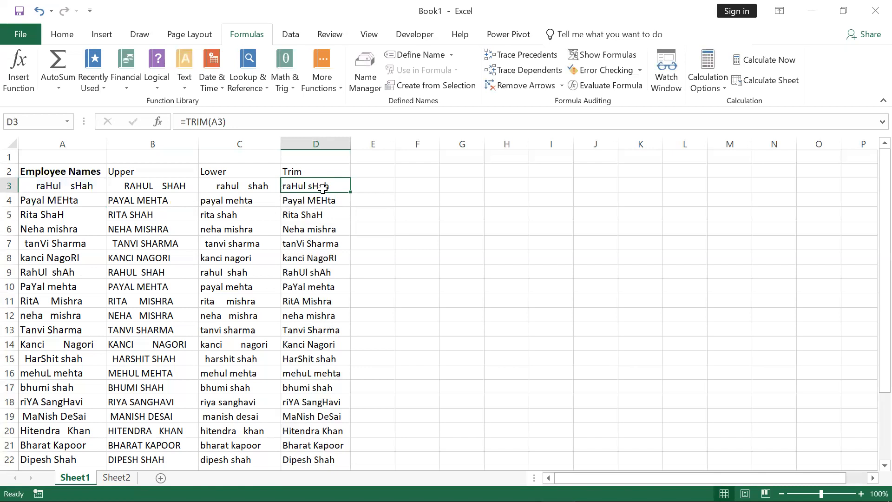
# Replace the TRIM formulas in D3:D28 with their values only and check the content of D3.
pyautogui.hotkey('ctrl', 'shift', 'Down')
pyautogui.scroll(2, 322, 187)
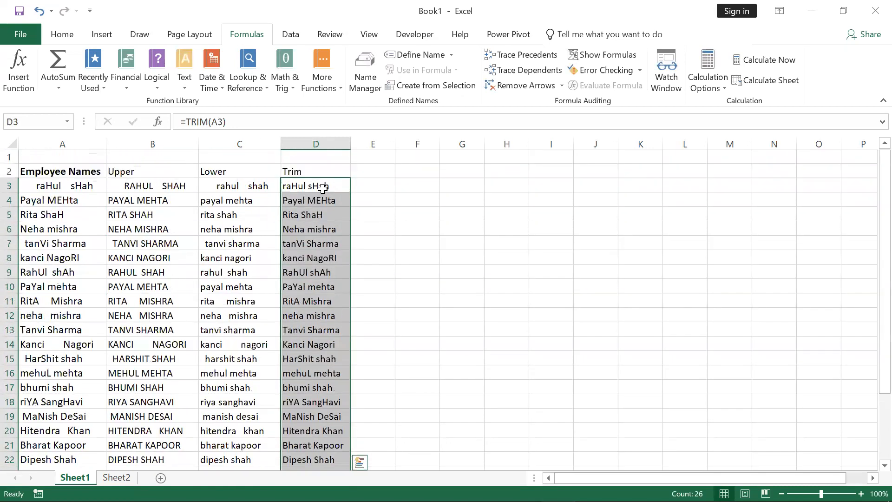
pyautogui.hotkey('ctrl', 'c')
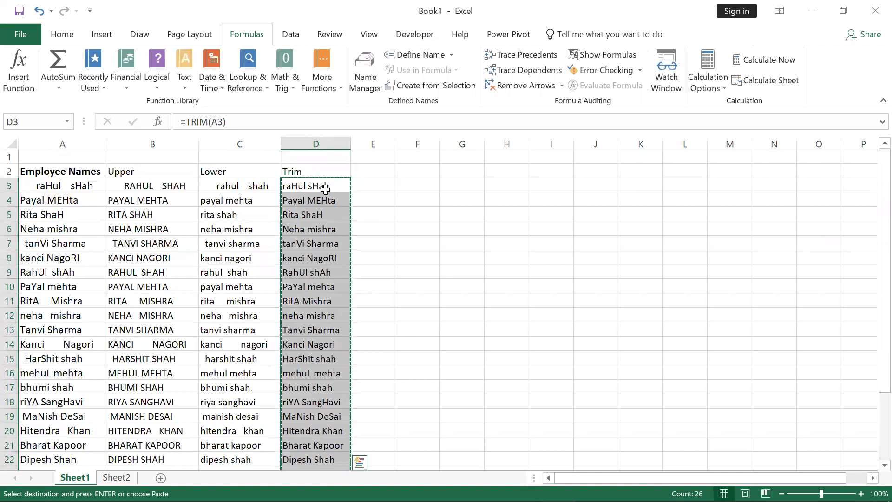
pyautogui.rightClick(325, 189)
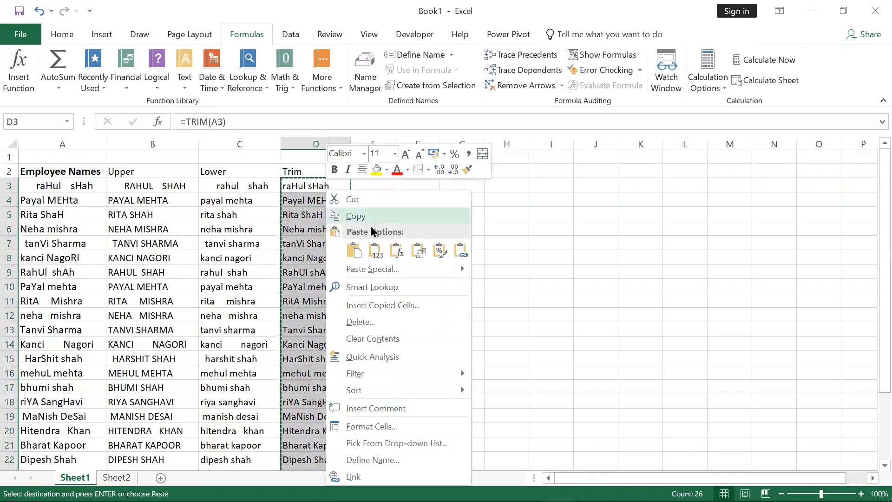
pyautogui.click(378, 251)
pyautogui.click(377, 252)
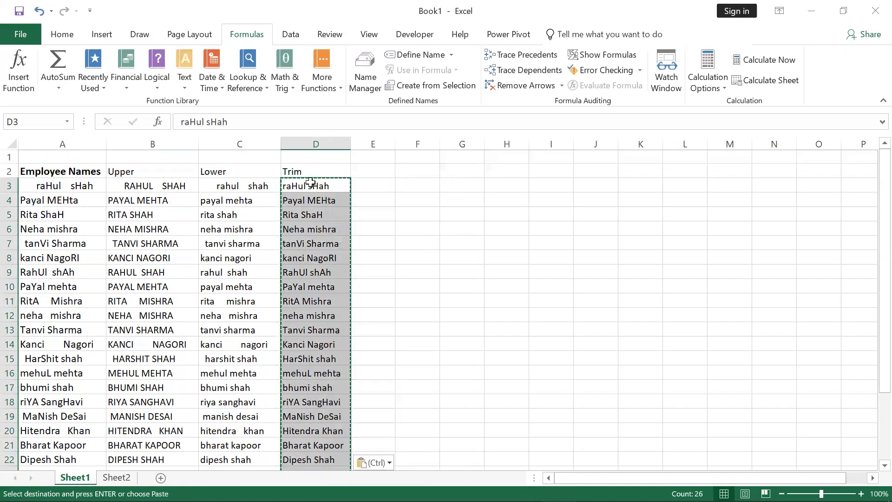
pyautogui.press('Escape')
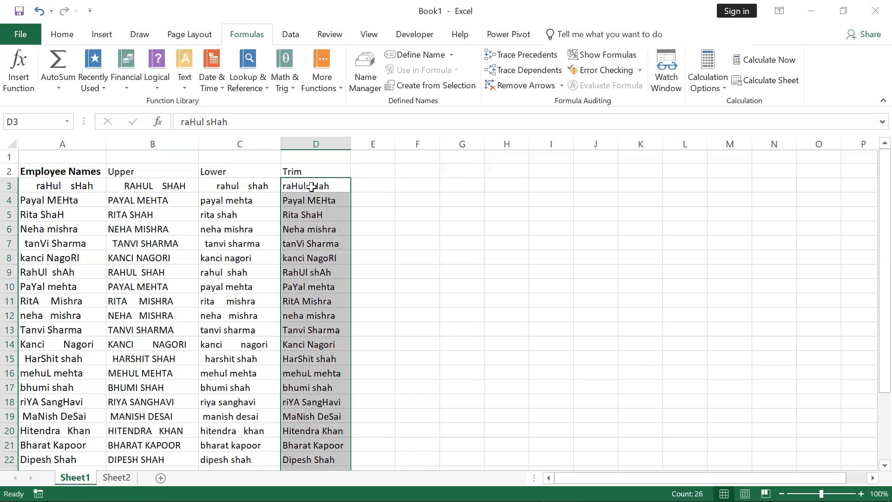
pyautogui.doubleClick(311, 187)
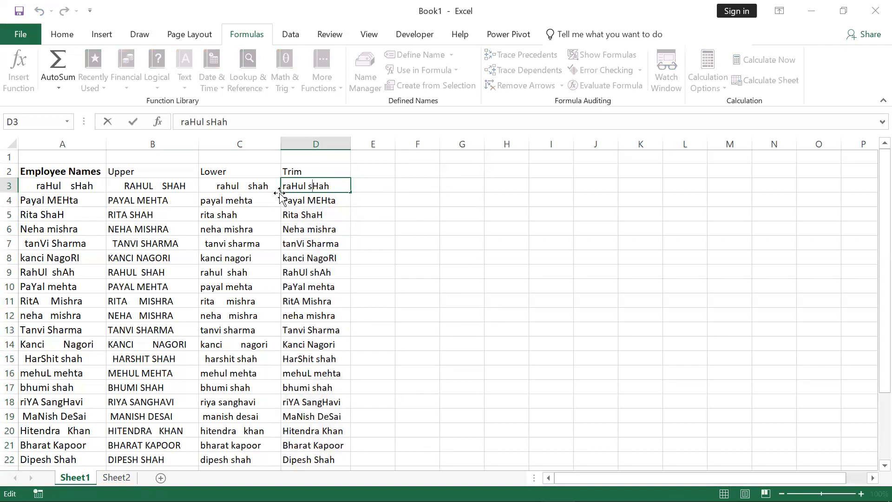
pyautogui.press('Escape')
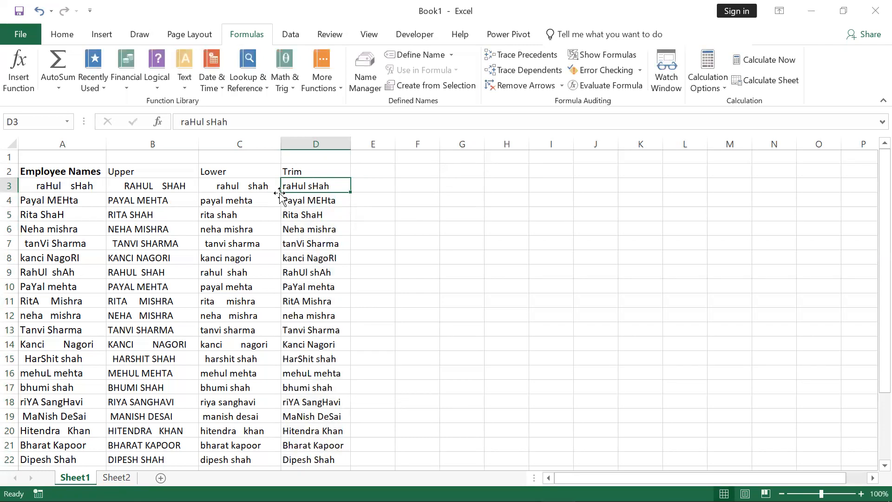
# Switch to Notepad and add an indented line below the Trim Function note: "rtrim Function:-it remove extra spaces from the right side.".
pyautogui.hotkey('alt', 'Tab')
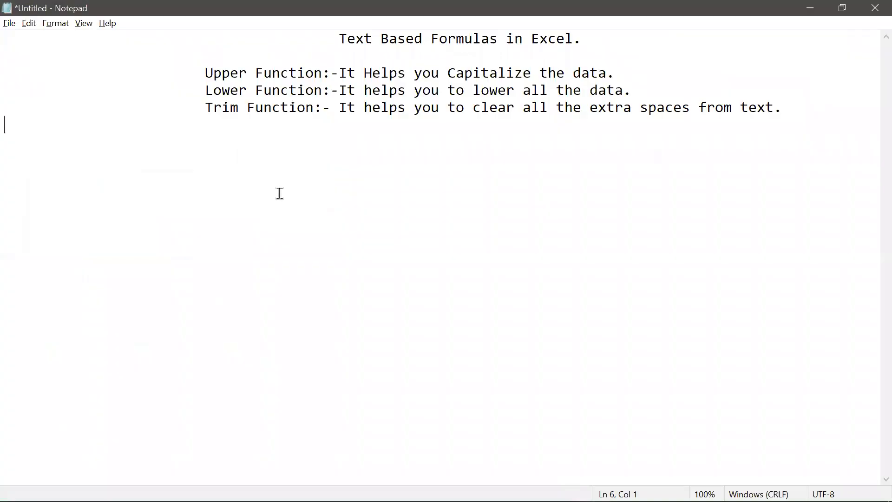
pyautogui.click(807, 106)
pyautogui.press('Return')
pyautogui.press('Tab')
pyautogui.press('Tab')
pyautogui.press('Tab')
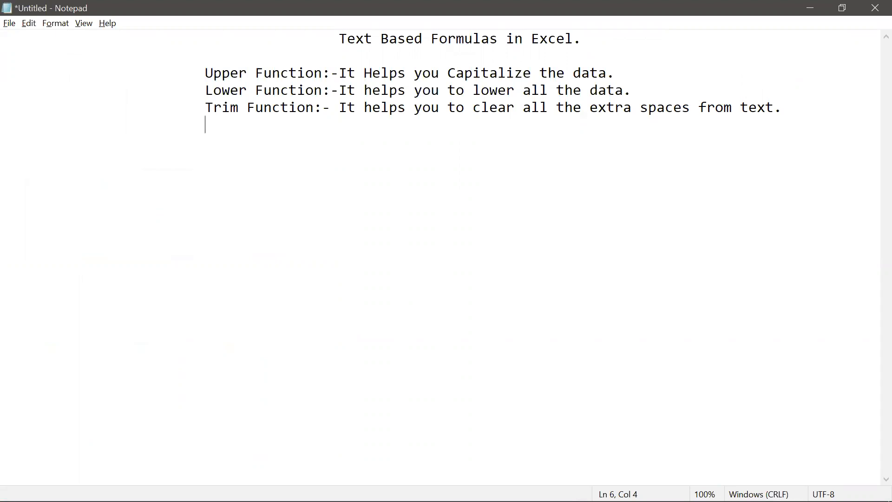
pyautogui.write('rtrim Function')
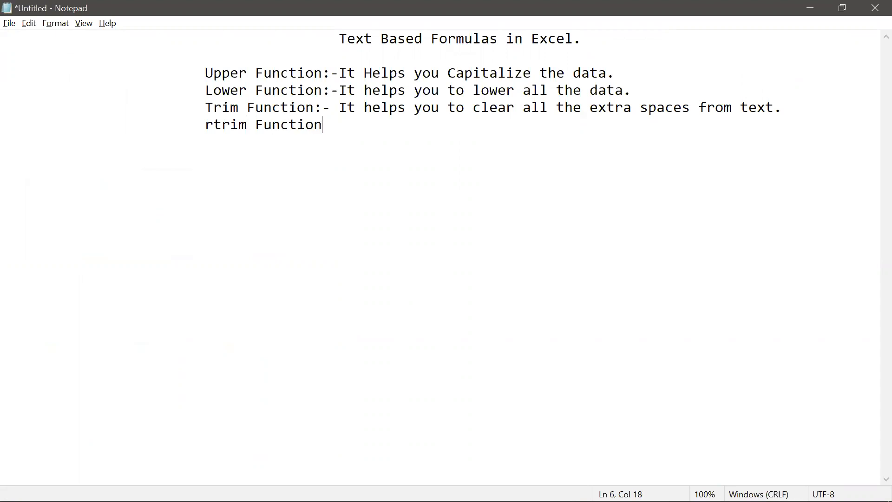
pyautogui.write(':-it remove extra spaces from the rig')
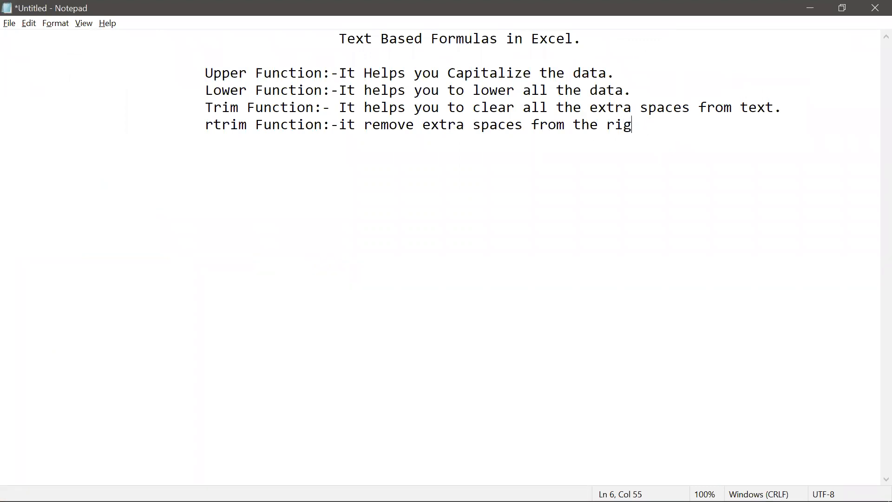
pyautogui.write('ht side.')
# Add an indented line below the rtrim note: "ltrim Function:- it remove extra spaces from the left side.".
pyautogui.press('Return')
pyautogui.press('Tab')
pyautogui.press('Tab')
pyautogui.press('Tab')
pyautogui.press('Tab')
pyautogui.press('BackSpace')
pyautogui.write('ltri')
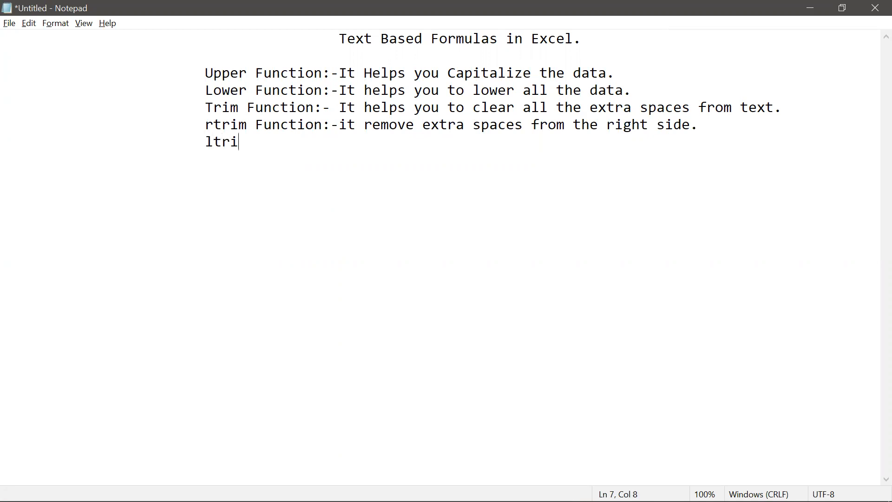
pyautogui.write('m Function:- it ro')
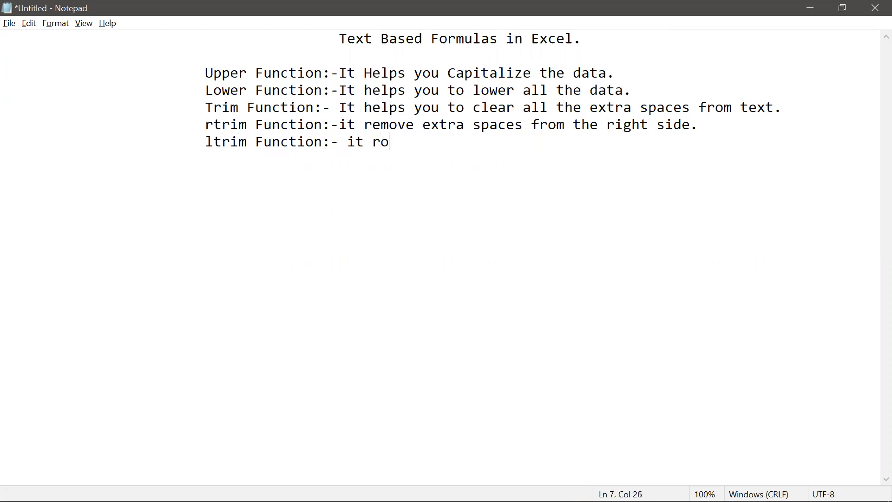
pyautogui.press('BackSpace')
pyautogui.write('emove extr')
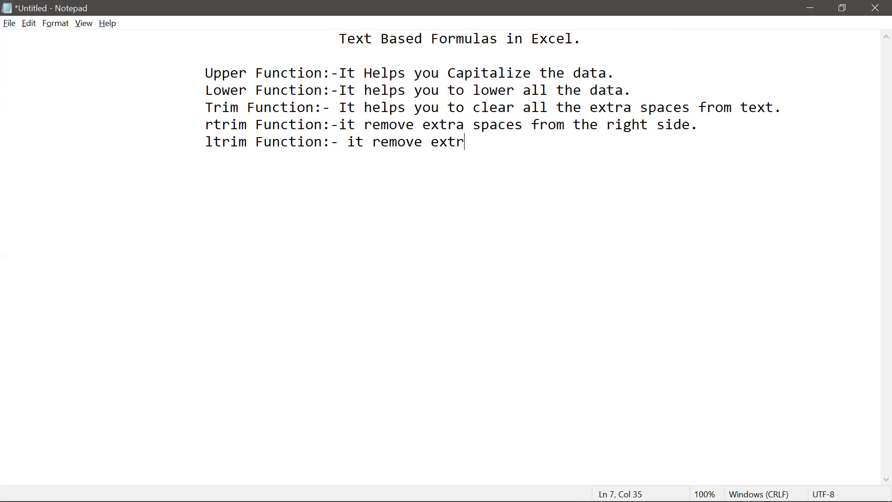
pyautogui.write('a spaces from the lefy')
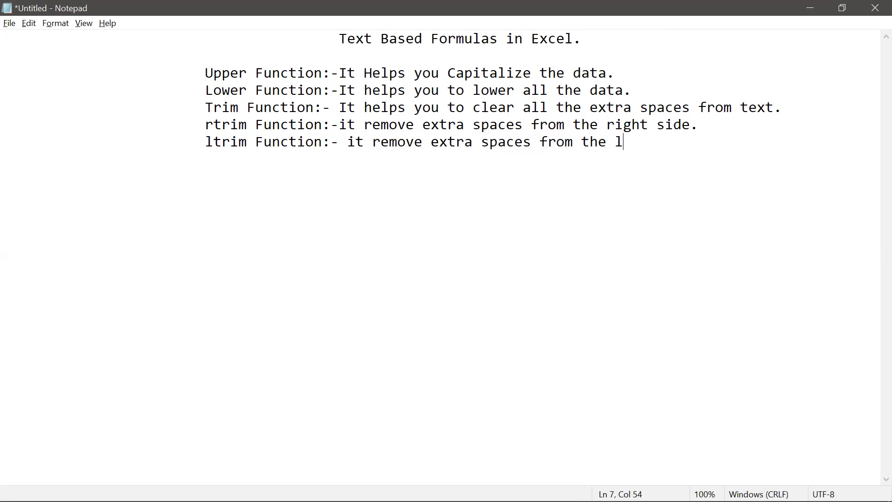
pyautogui.press('BackSpace')
pyautogui.press('BackSpace')
pyautogui.write('t side.')
# Start an indented line below the ltrim note with the label "proper Funtion:-".
pyautogui.press('Return')
pyautogui.press('Tab')
pyautogui.press('Tab')
pyautogui.press('Tab')
pyautogui.write('p')
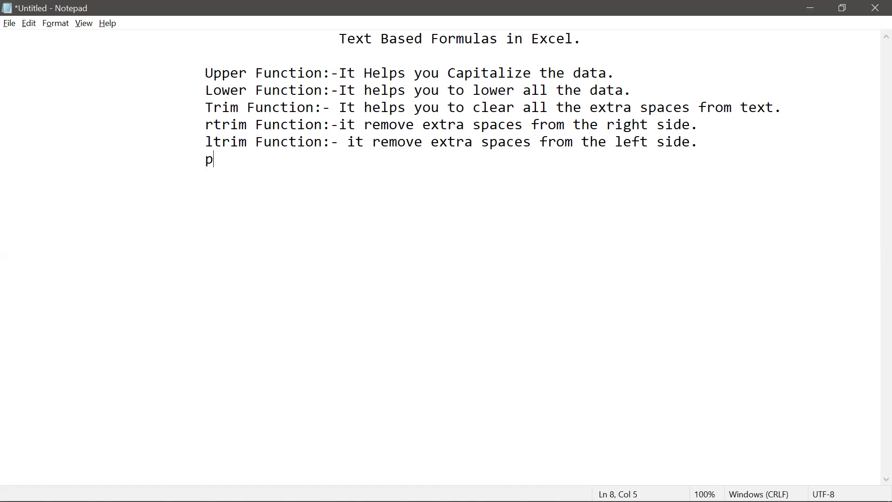
pyautogui.write('roper Funtio')
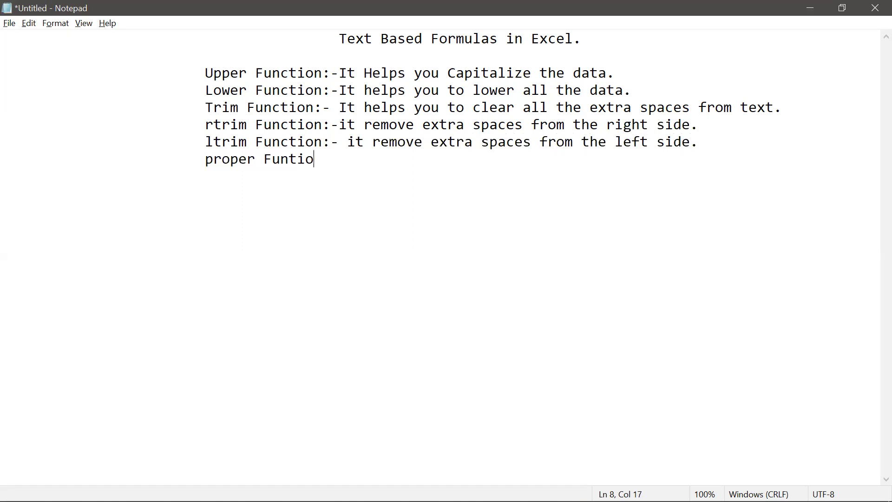
pyautogui.write('n:-')
# Switch to Excel and examine the capitalization of the original name in A3.
pyautogui.hotkey('alt', 'Tab')
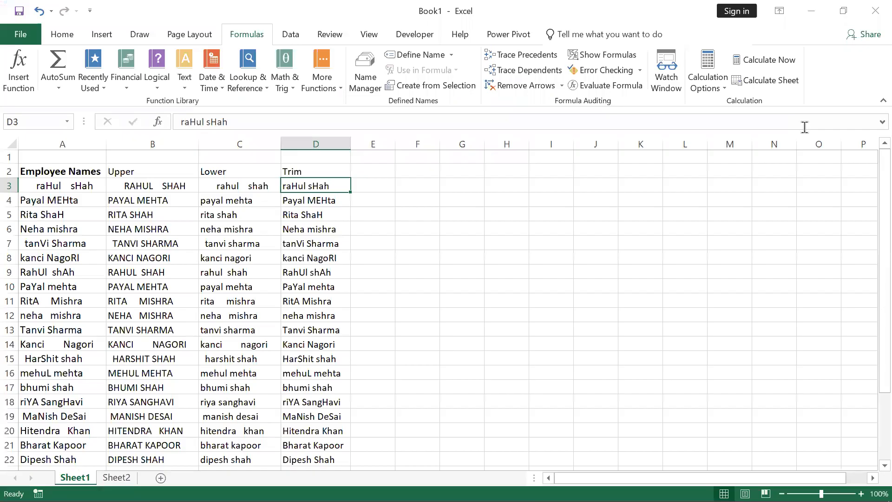
pyautogui.click(46, 185)
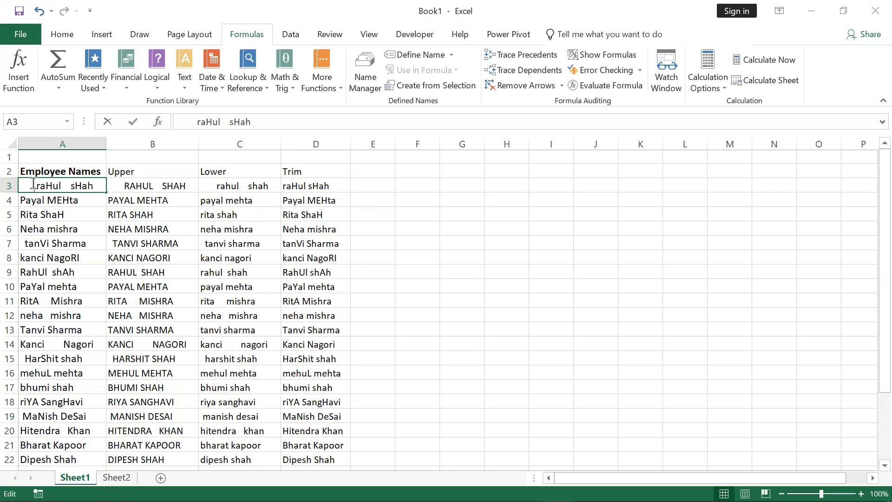
pyautogui.doubleClick(29, 185)
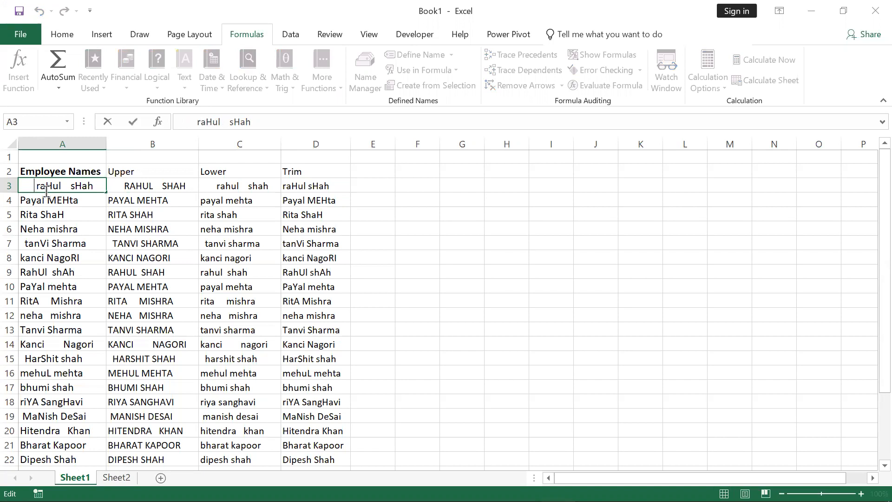
# Switch to Notepad and complete the proper Funtion line with "it helps to capitalize the first letter of every word.".
pyautogui.hotkey('alt', 'Tab')
pyautogui.write('it ')
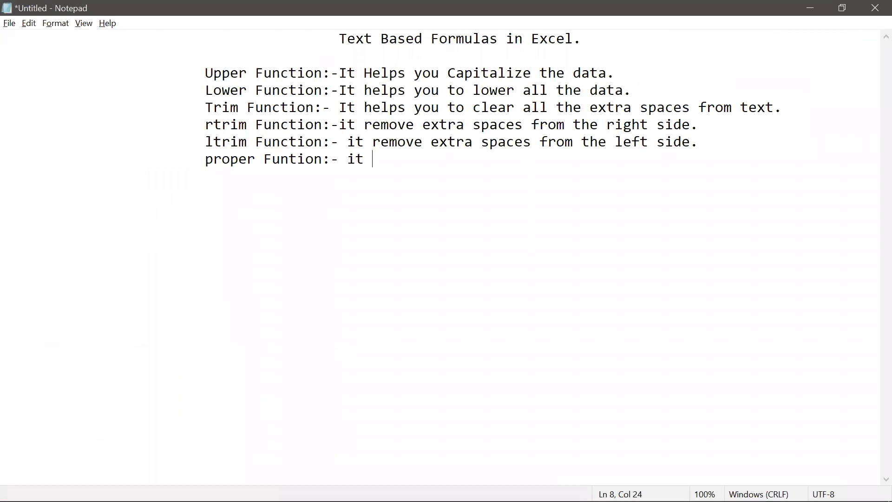
pyautogui.write('help')
pyautogui.press('BackSpace')
pyautogui.write('lps to capitalize the fi')
pyautogui.press('BackSpace')
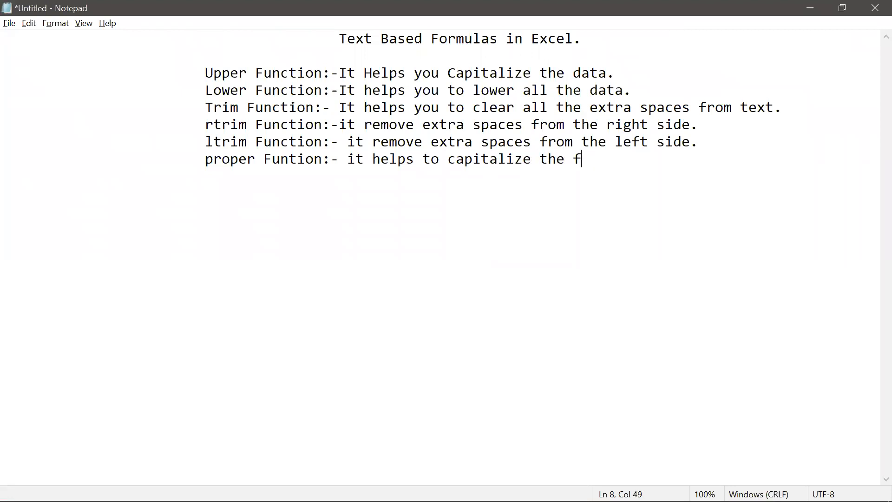
pyautogui.write('irst letter of ev')
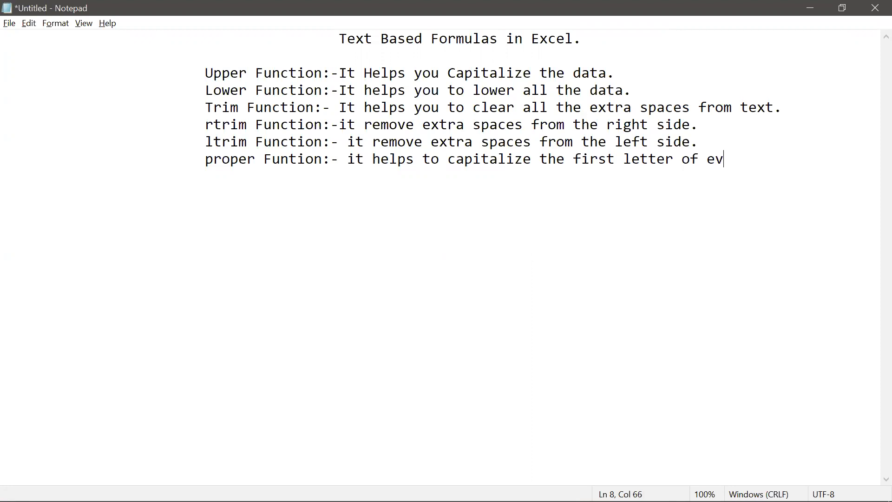
pyautogui.write('ery word.')
# Switch to Excel and enter the header Proper in E2, beside the Trim column.
pyautogui.hotkey('alt', 'Tab')
pyautogui.press('Tab')
pyautogui.press('Right')
pyautogui.press('Right')
pyautogui.press('Up')
pyautogui.press('Right')
pyautogui.write('Proper')
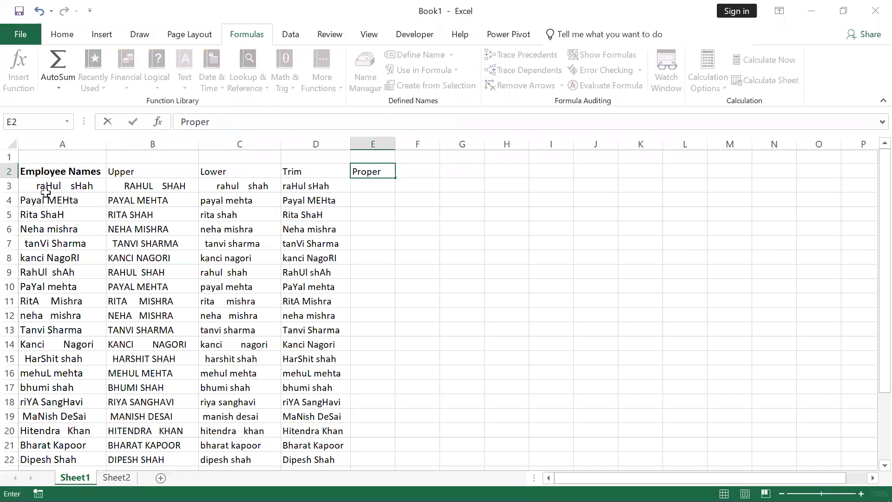
pyautogui.press('Return')
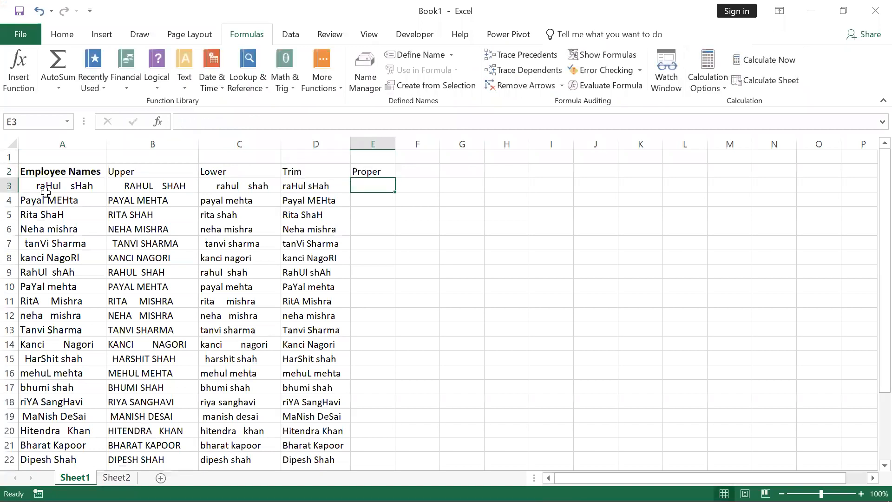
# Enter the formula =PROPER(D3) in E3 to convert the first trimmed name.
pyautogui.write('=proper')
pyautogui.press('Tab')
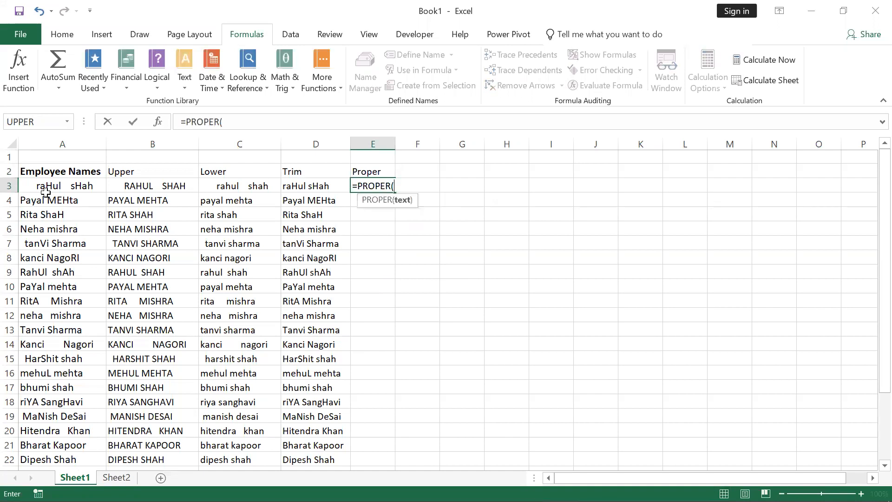
pyautogui.press('Left')
pyautogui.press('Left')
pyautogui.press('Left')
pyautogui.press('Left')
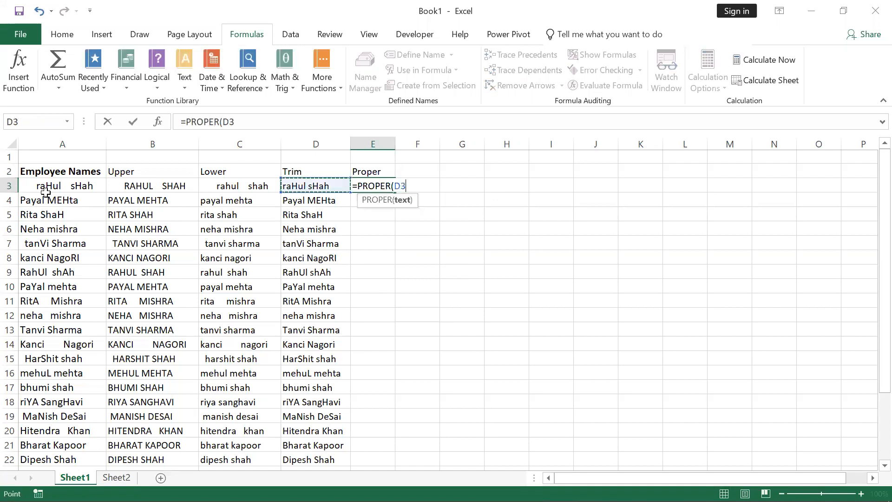
pyautogui.press('Right')
pyautogui.press('Right')
pyautogui.press('Right')
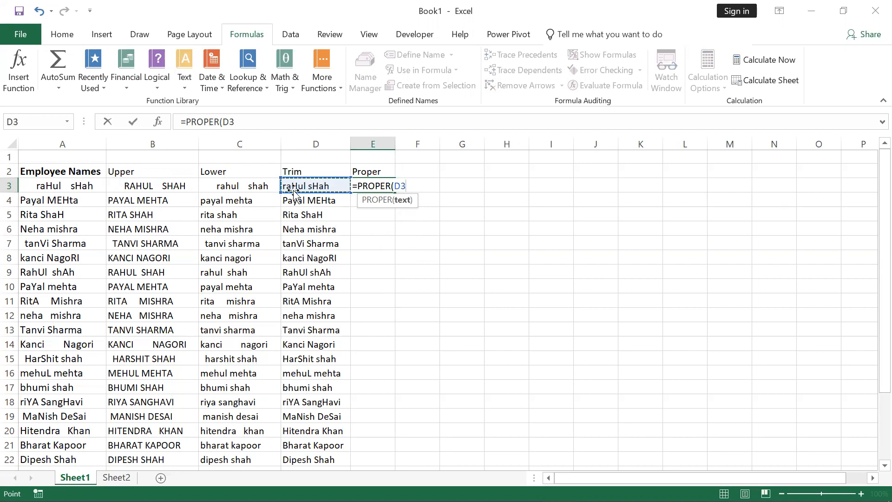
pyautogui.write(')')
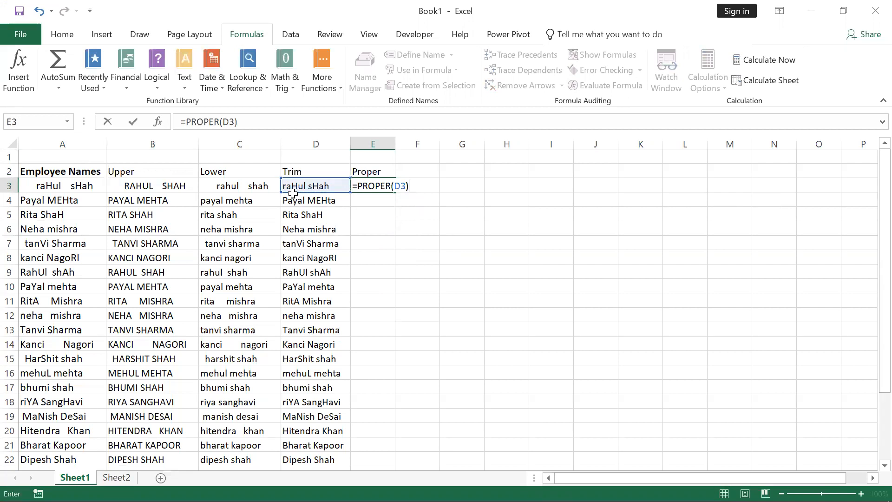
pyautogui.press('Return')
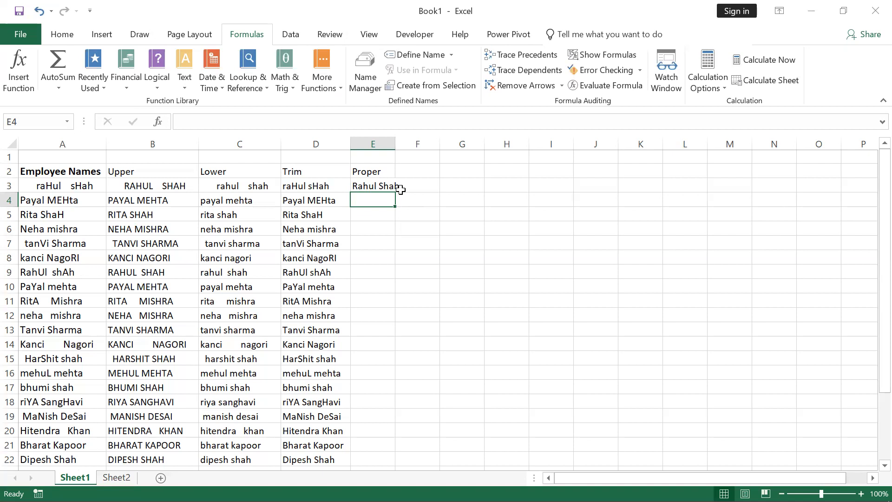
# Fill the PROPER formula from E3 down to E28 and fit column E's width to its contents.
pyautogui.doubleClick(396, 144)
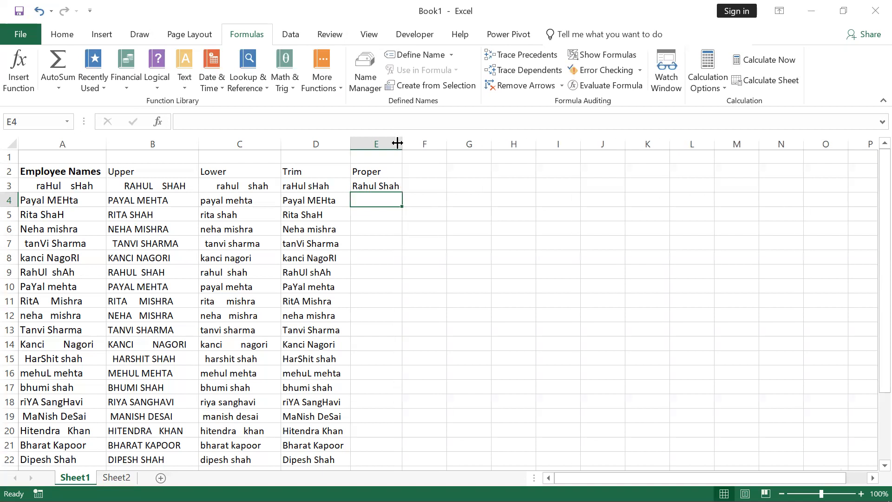
pyautogui.click(397, 182)
pyautogui.doubleClick(401, 193)
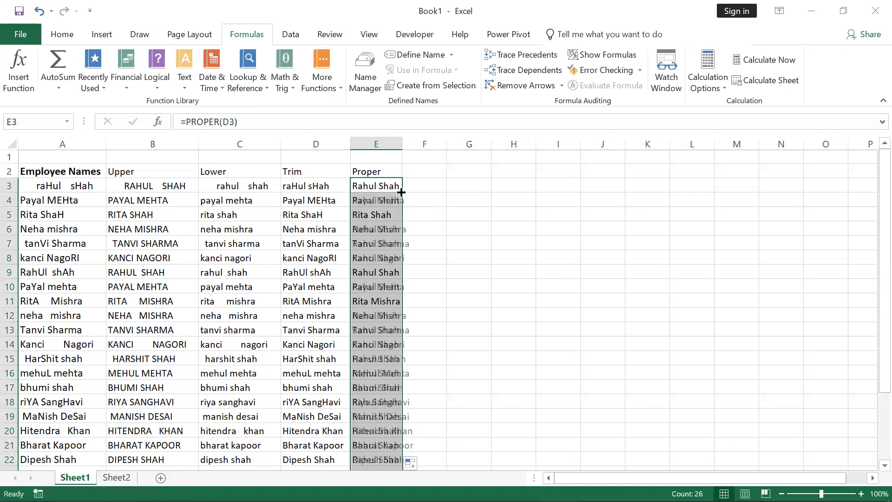
pyautogui.doubleClick(398, 146)
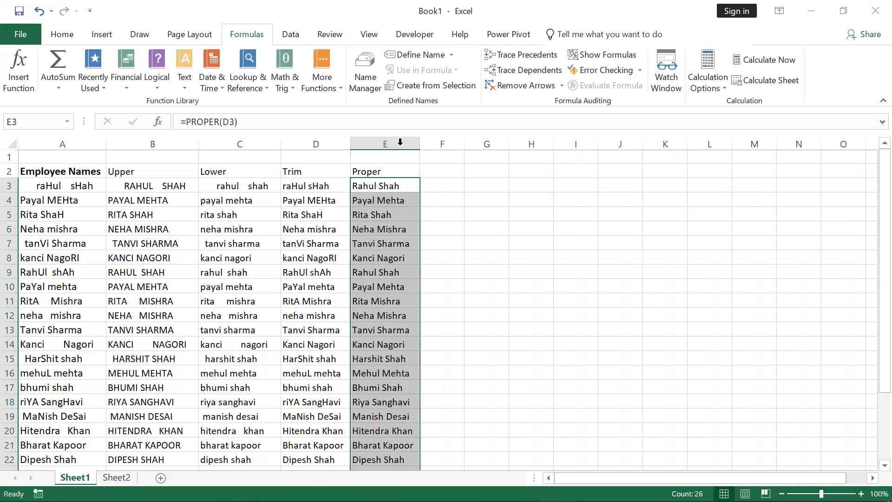
# Replace the PROPER formulas in E3:E28 with their values only and check the contents of E3 and E4.
pyautogui.click(388, 186)
pyautogui.doubleClick(387, 186)
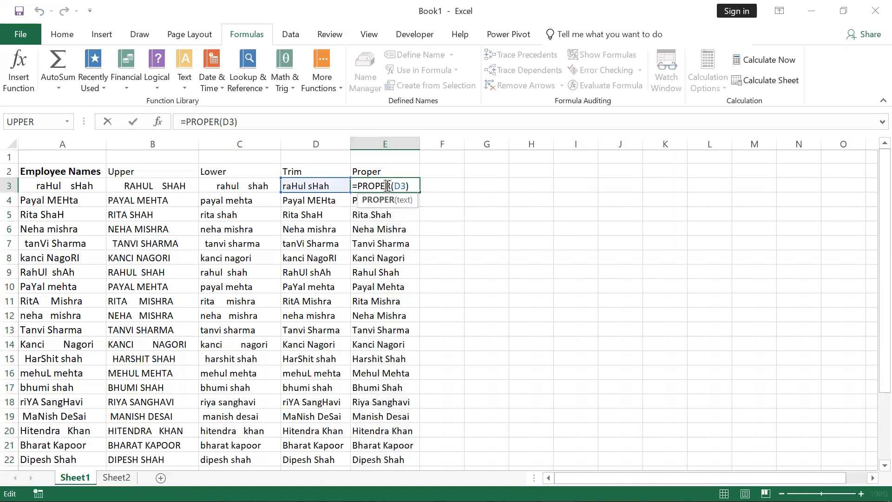
pyautogui.press('Escape')
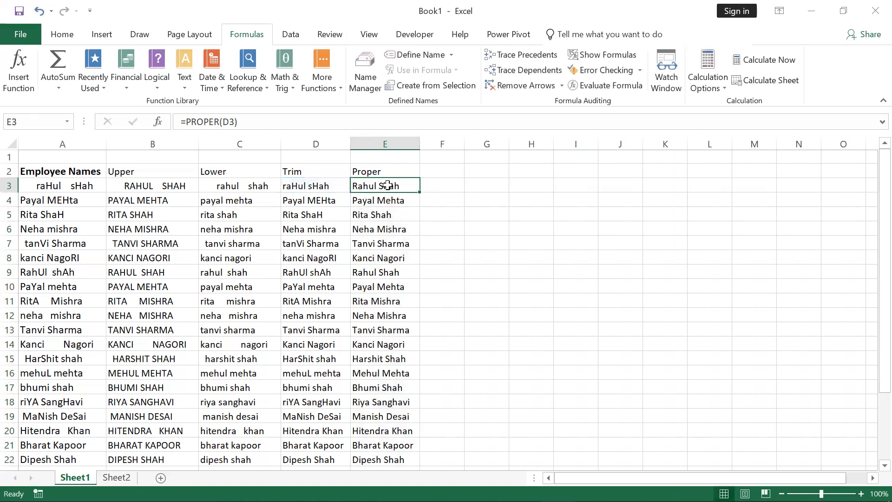
pyautogui.hotkey('ctrl', 'shift', 'Down')
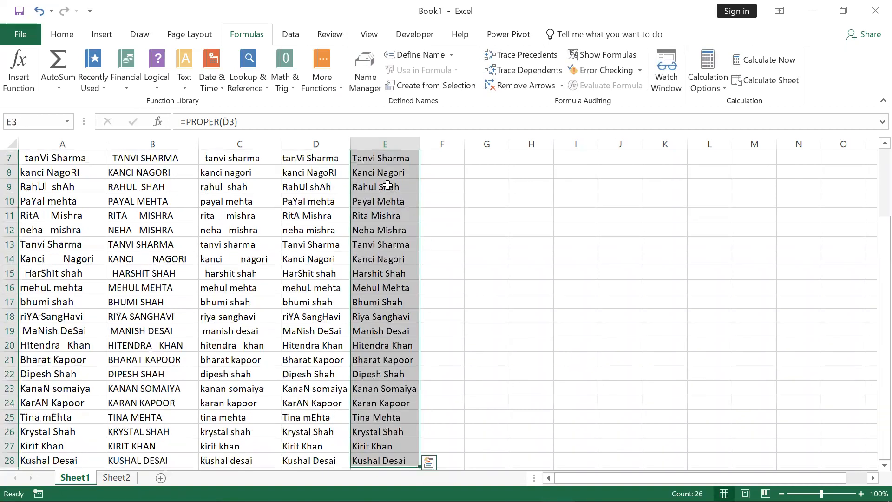
pyautogui.scroll(2, 387, 185)
pyautogui.hotkey('ctrl', 'c')
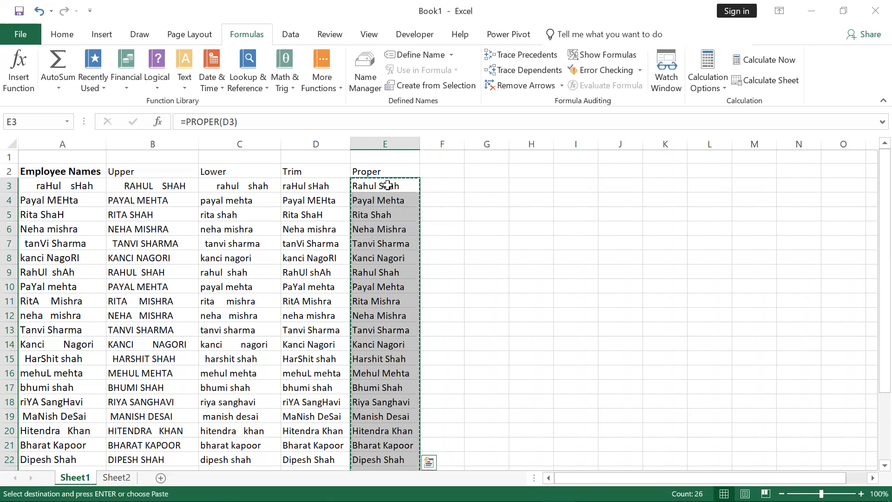
pyautogui.rightClick(388, 187)
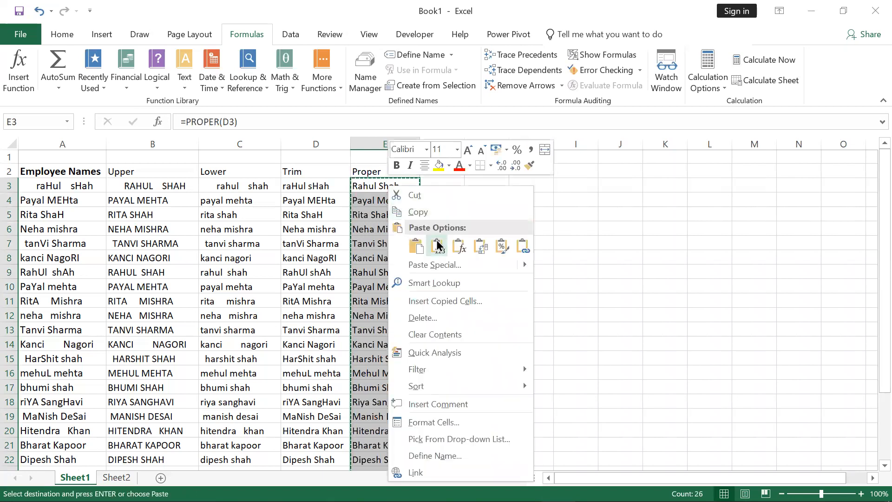
pyautogui.click(437, 245)
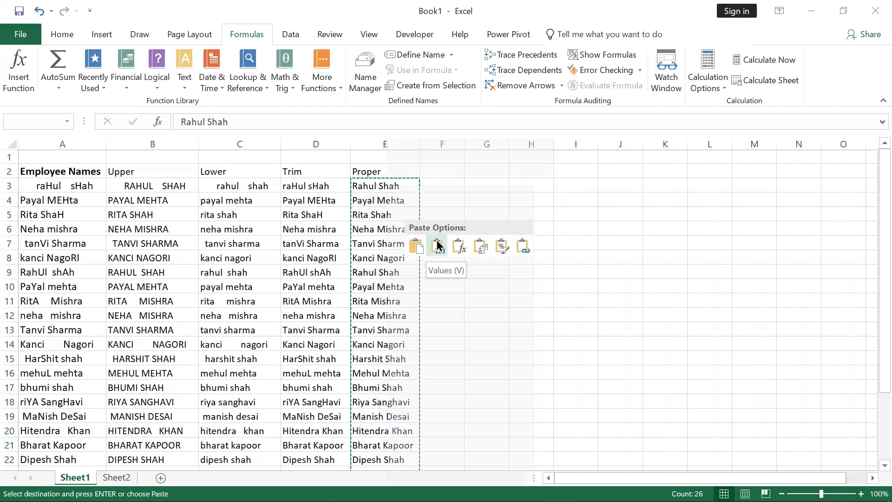
pyautogui.click(398, 185)
pyautogui.click(376, 204)
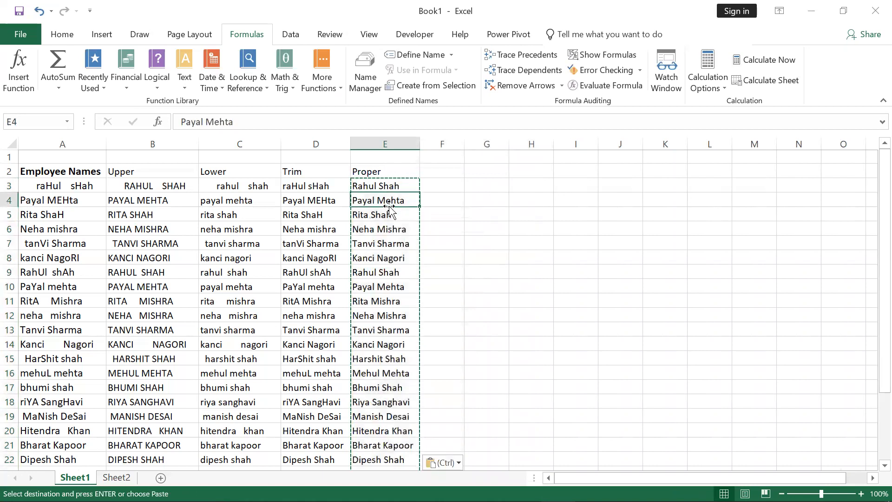
pyautogui.press('Escape')
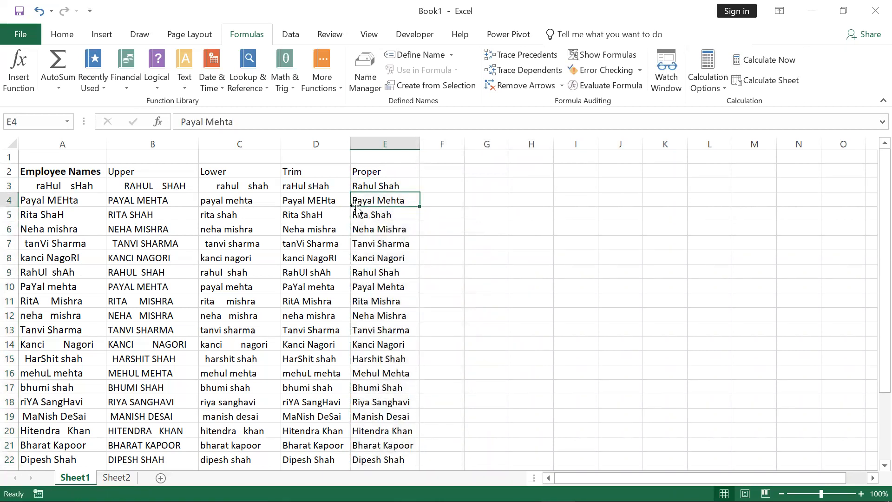
pyautogui.click(381, 188)
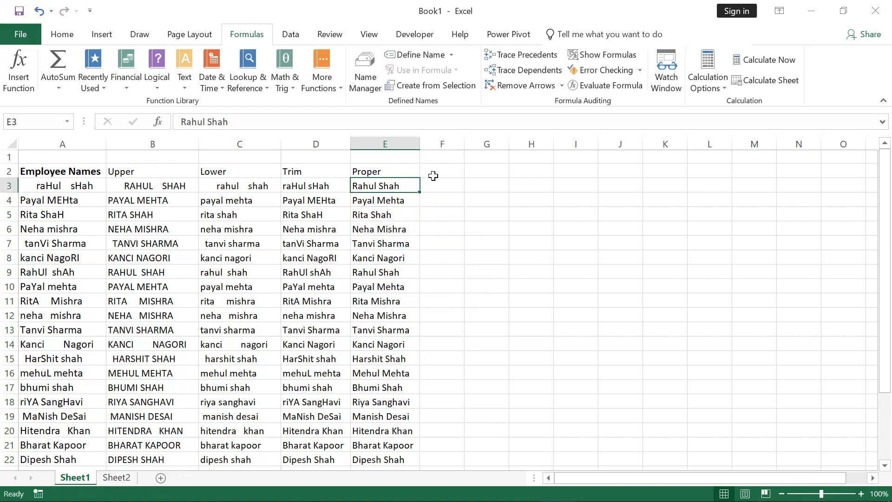
# Enter the header Proper in F2, in the empty column after the first Proper column.
pyautogui.click(441, 173)
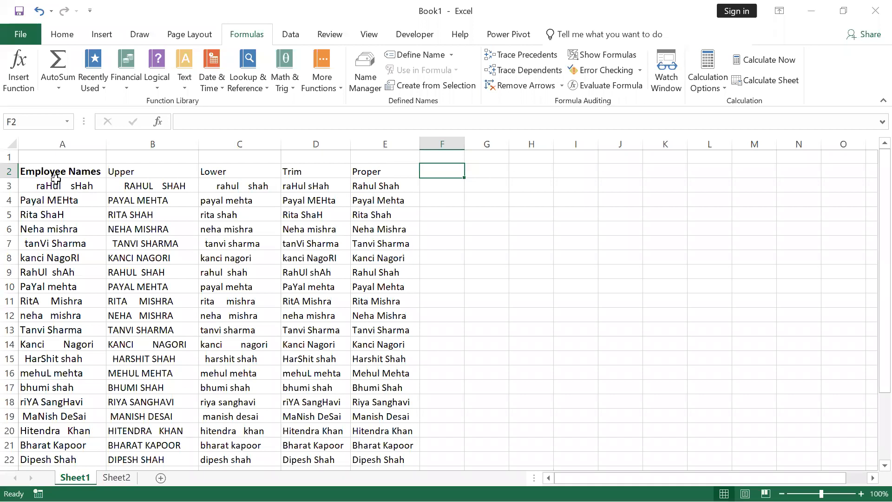
pyautogui.click(38, 187)
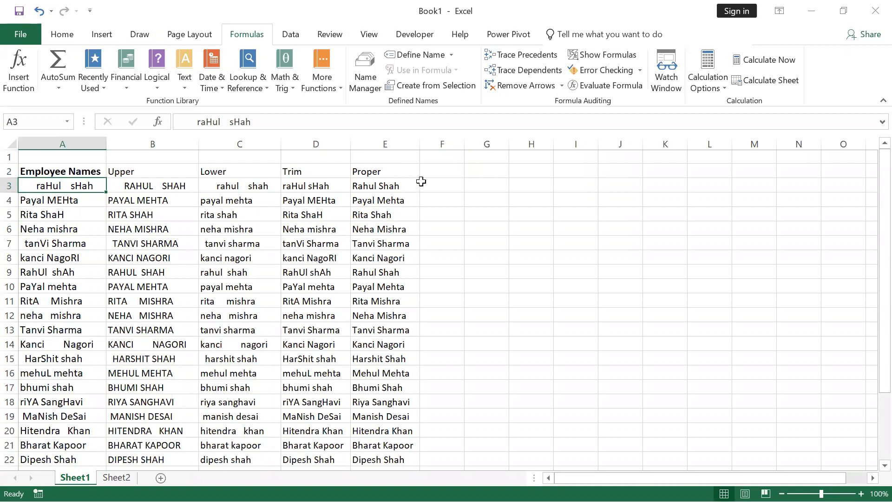
pyautogui.click(432, 172)
pyautogui.write('Po')
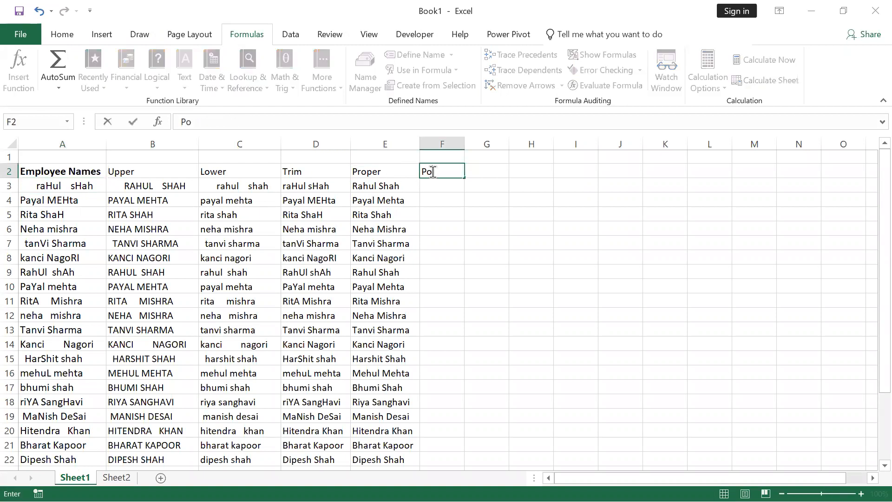
pyautogui.write('e\\')
pyautogui.press('BackSpace')
pyautogui.press('BackSpace')
pyautogui.press('BackSpace')
pyautogui.write('roper')
pyautogui.press('Return')
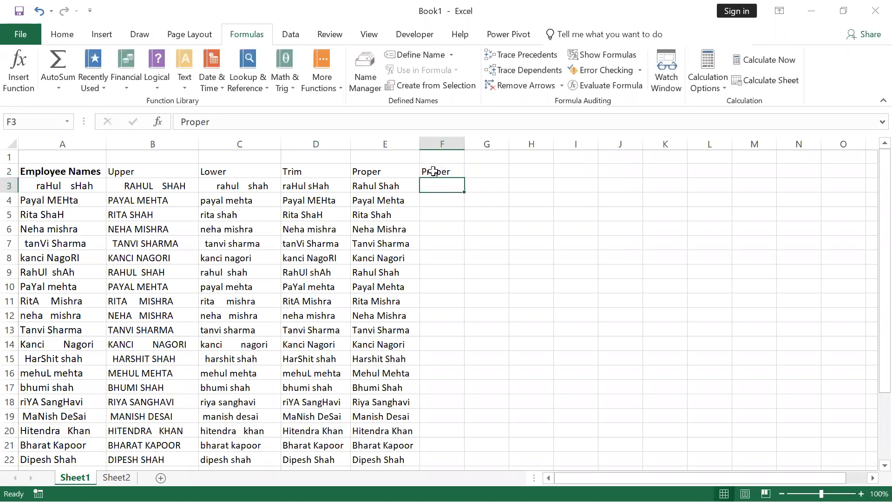
# Enter the formula =PROPER(A3) in F3 to convert the first untrimmed employee name.
pyautogui.write('=pro')
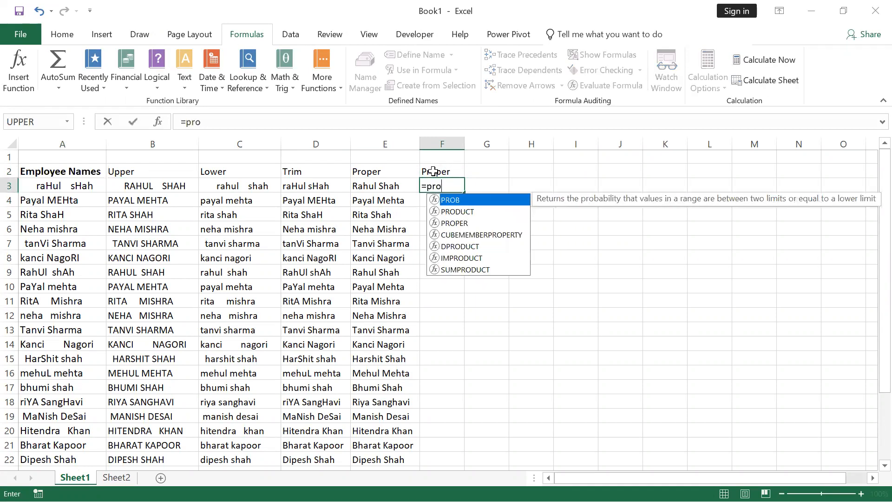
pyautogui.write('per')
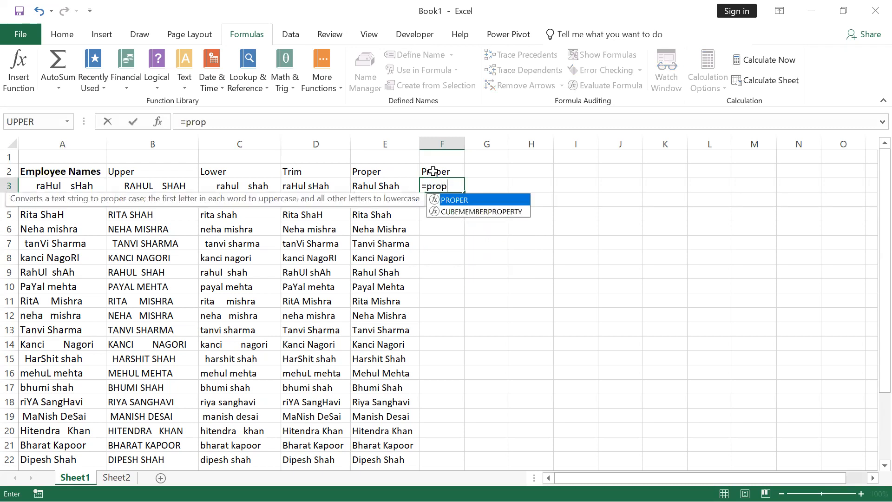
pyautogui.press('Tab')
pyautogui.press('Left')
pyautogui.press('Left')
pyautogui.press('Left')
pyautogui.press('Left')
pyautogui.press('Left')
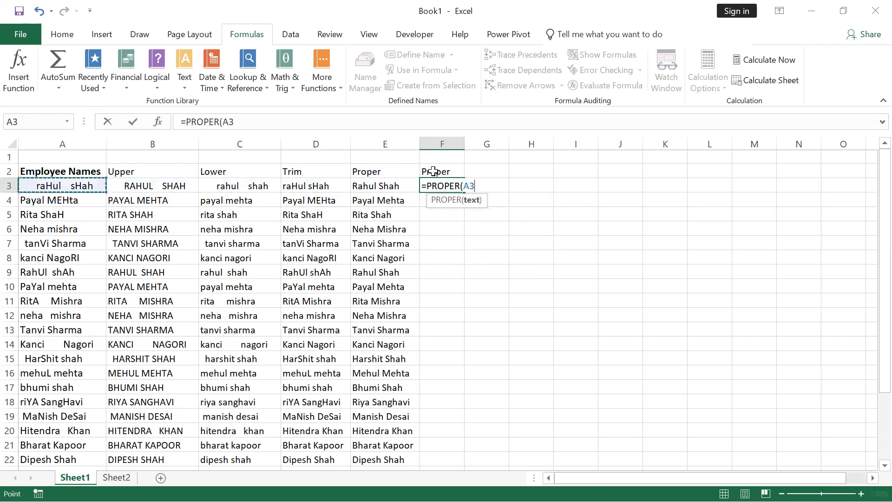
pyautogui.press('Return')
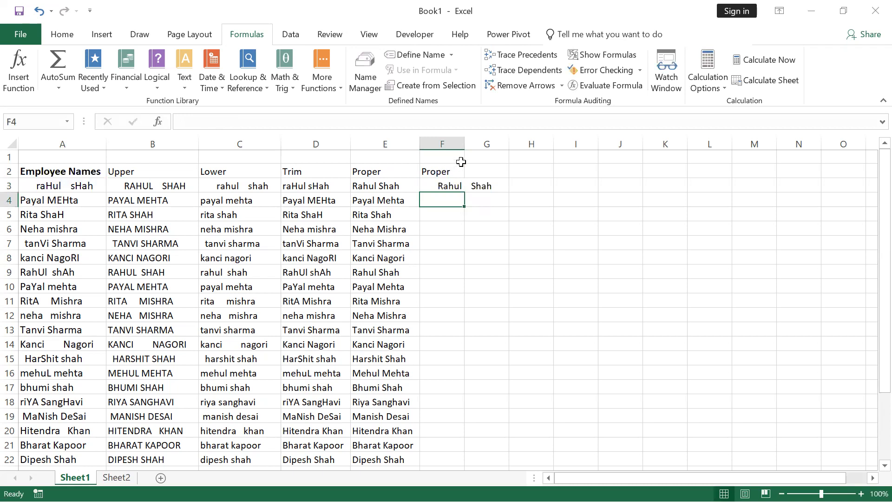
# Fit column F's width to its contents and fill the PROPER formula from F3 down to F28.
pyautogui.doubleClick(464, 144)
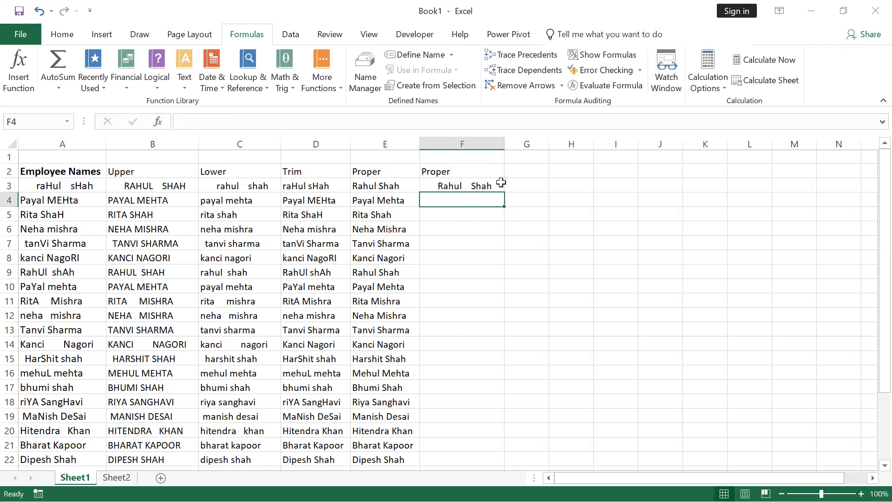
pyautogui.click(500, 185)
pyautogui.doubleClick(504, 192)
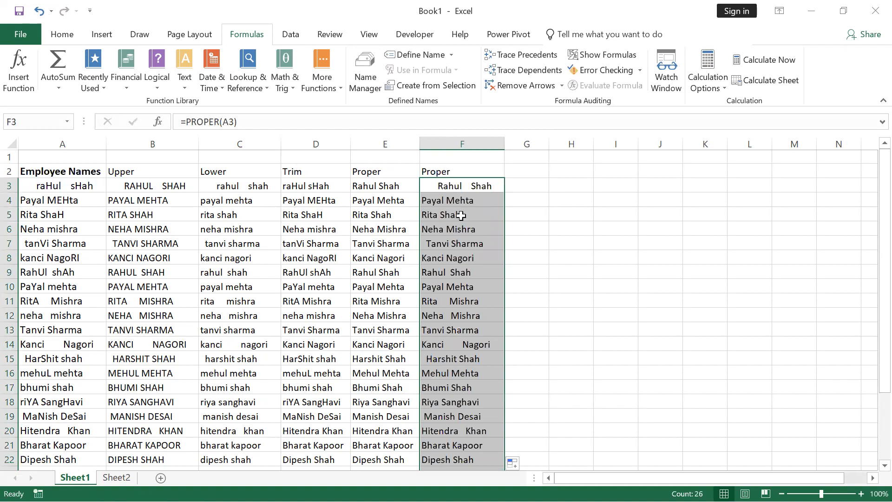
pyautogui.click(445, 188)
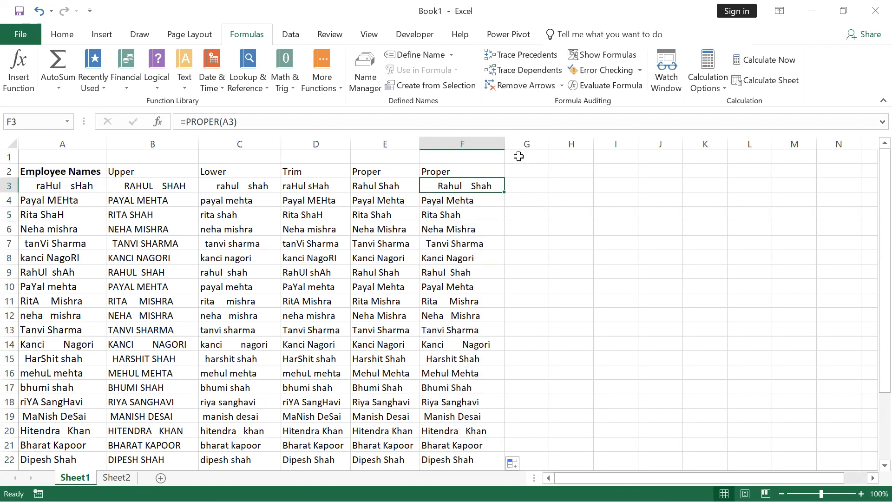
# Enter the header Proper + Trim in G2 and fit column G's width to it.
pyautogui.click(519, 171)
pyautogui.write('Pro')
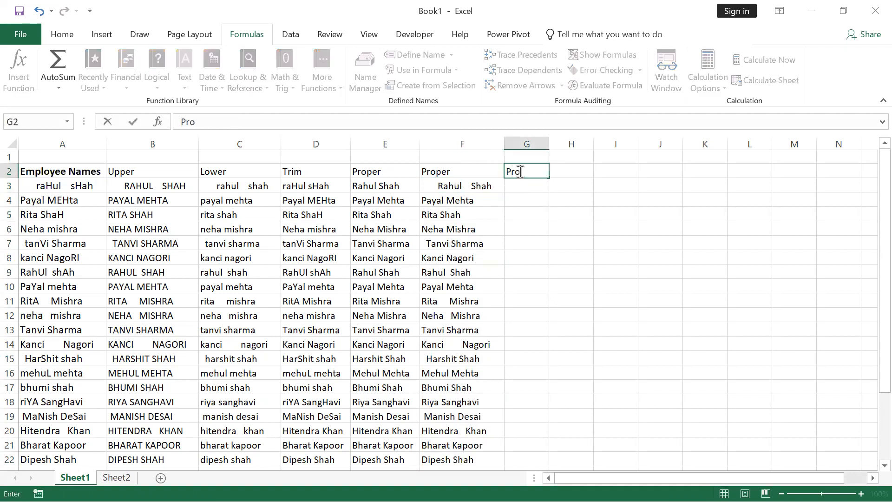
pyautogui.write('per + Trim')
pyautogui.press('Return')
pyautogui.doubleClick(549, 145)
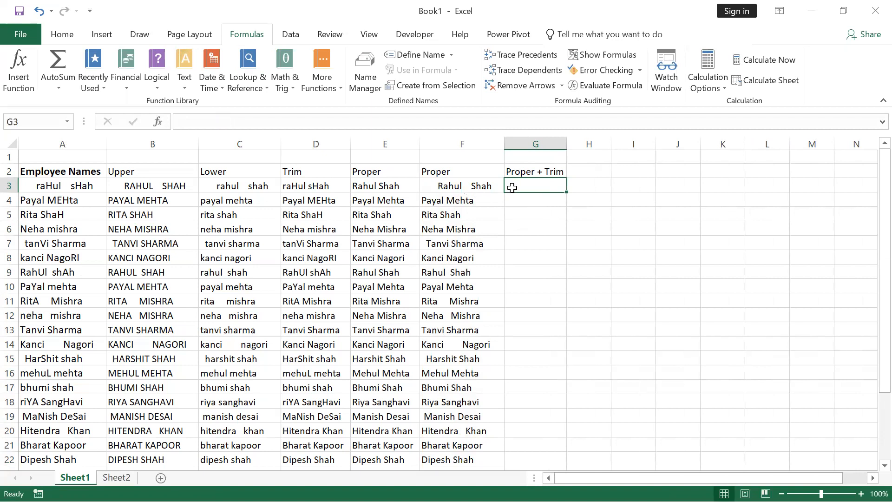
pyautogui.write('=trim')
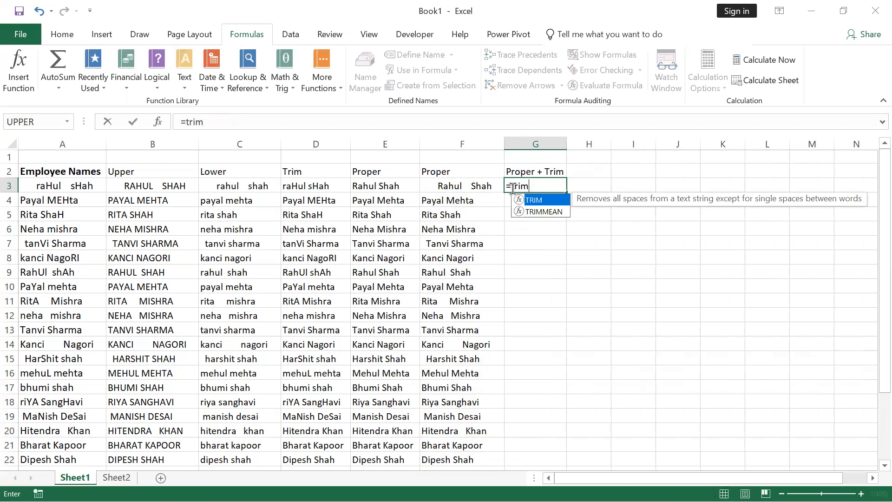
pyautogui.write('(')
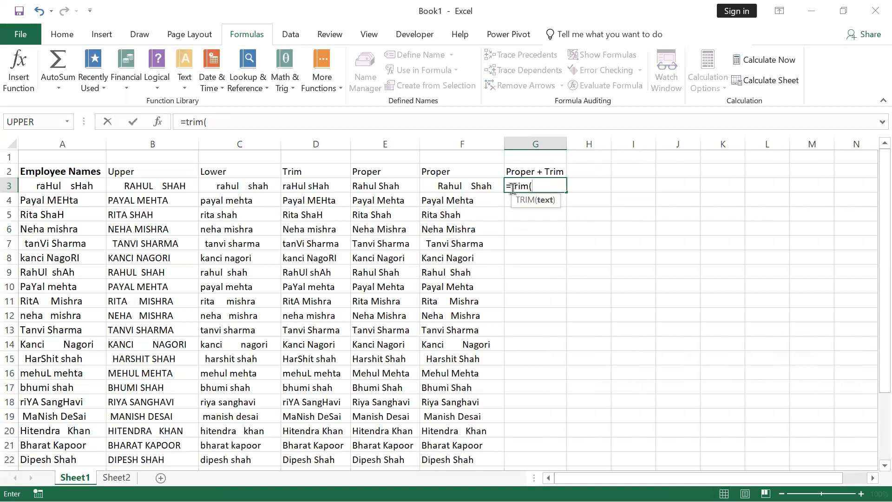
pyautogui.press('BackSpace')
pyautogui.press('BackSpace')
pyautogui.press('BackSpace')
pyautogui.press('BackSpace')
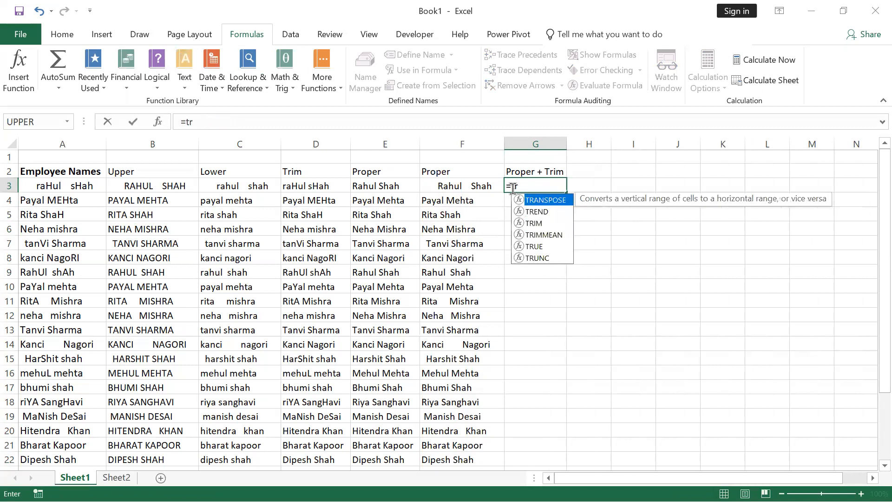
pyautogui.write('Pro\\')
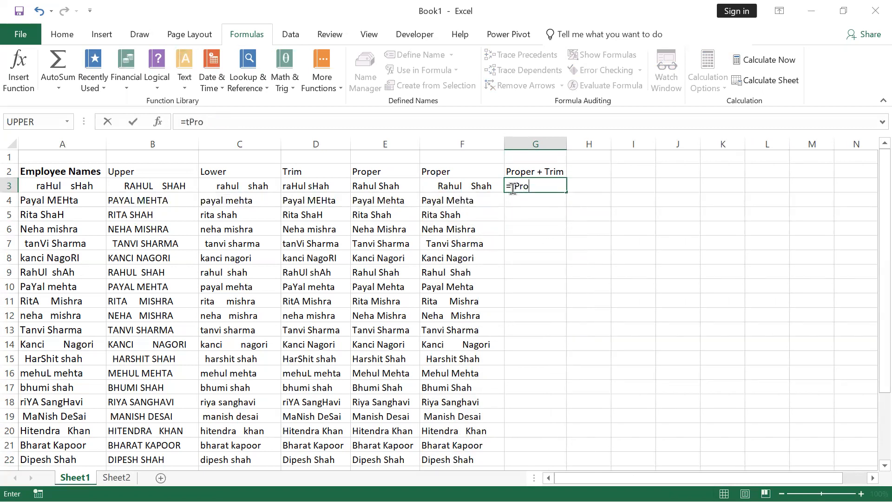
pyautogui.press('BackSpace')
pyautogui.press('BackSpace')
pyautogui.press('BackSpace')
pyautogui.press('BackSpace')
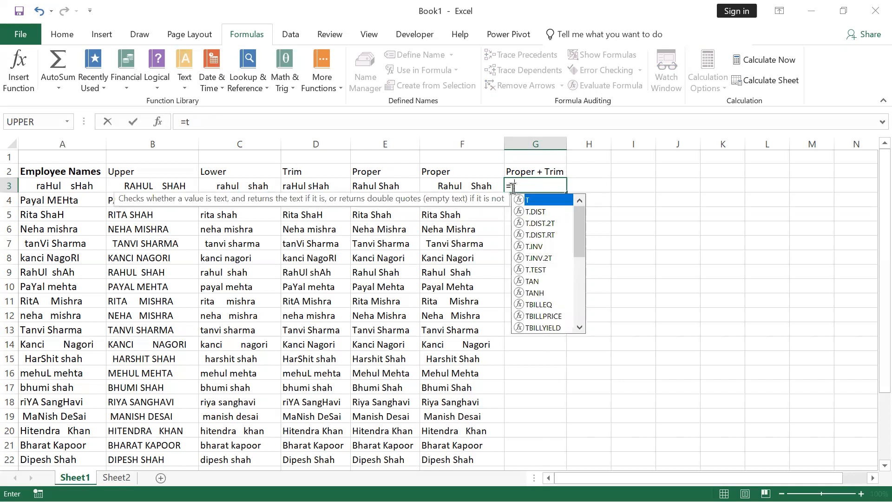
pyautogui.press('BackSpace')
# Enter the nested formula =PROPER(TRIM(A3)) in G3 to trim and capitalize the first employee name.
pyautogui.write('p')
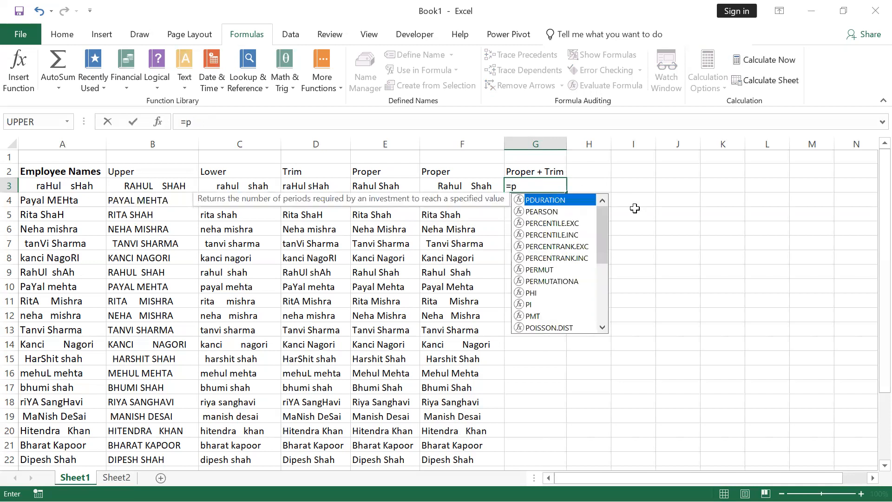
pyautogui.write('roper')
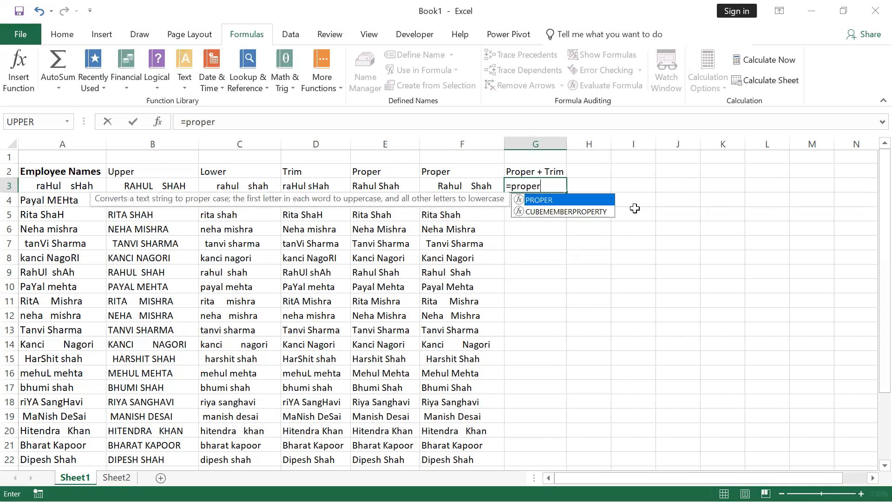
pyautogui.press('Tab')
pyautogui.write('trim(')
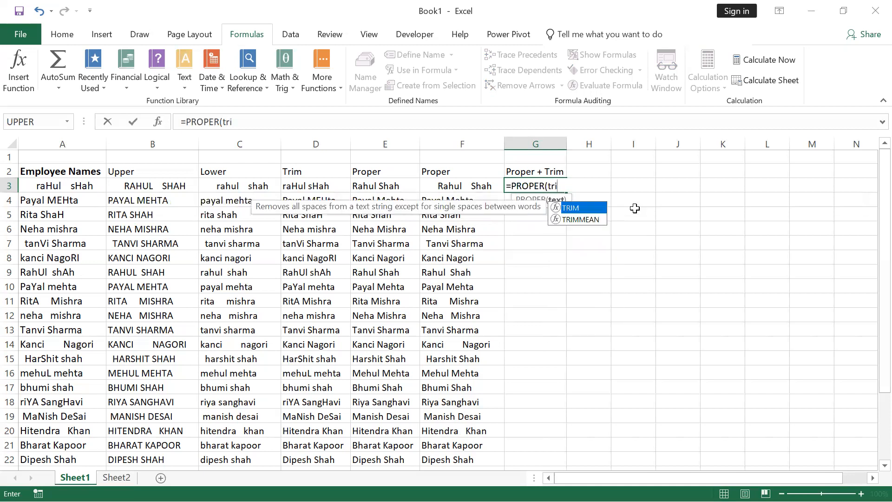
pyautogui.press('Left')
pyautogui.press('Left')
pyautogui.press('Left')
pyautogui.press('Left')
pyautogui.press('Left')
pyautogui.press('Left')
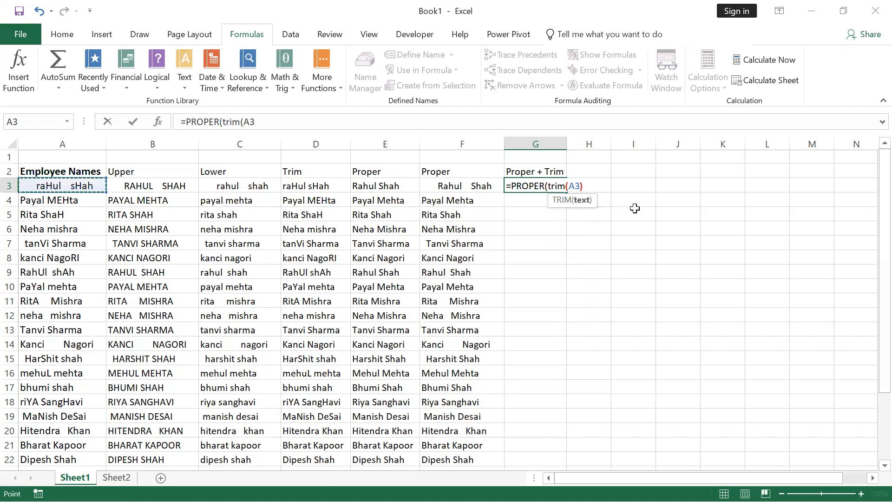
pyautogui.write('))')
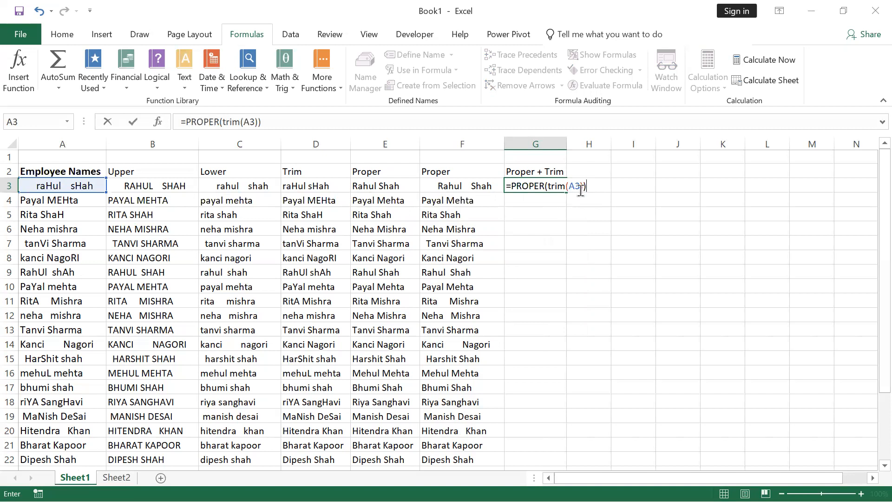
pyautogui.press('Return')
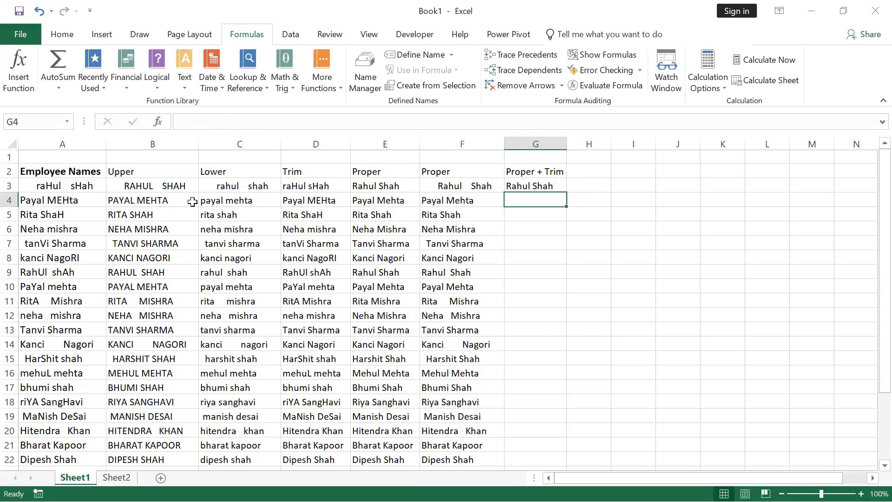
# Fill the combined PROPER and TRIM formula from G3 down to G28 and widen column G slightly.
pyautogui.click(550, 185)
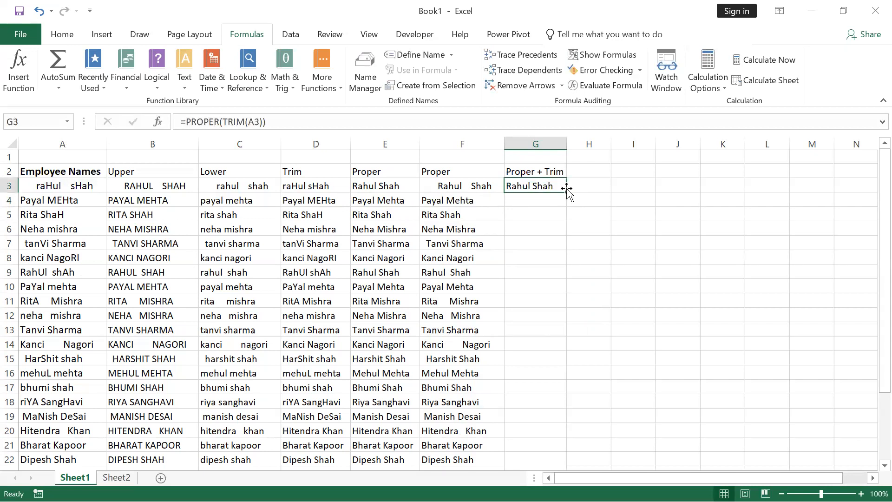
pyautogui.doubleClick(566, 188)
pyautogui.moveTo(566, 145); pyautogui.dragTo(573, 145)
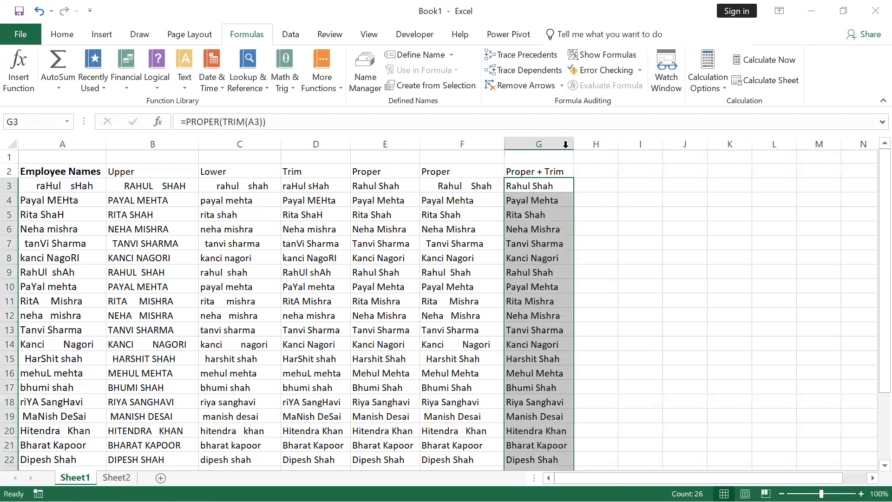
# Replace the formulas in G3:G28 with their values only and check the contents of G3.
pyautogui.click(532, 184)
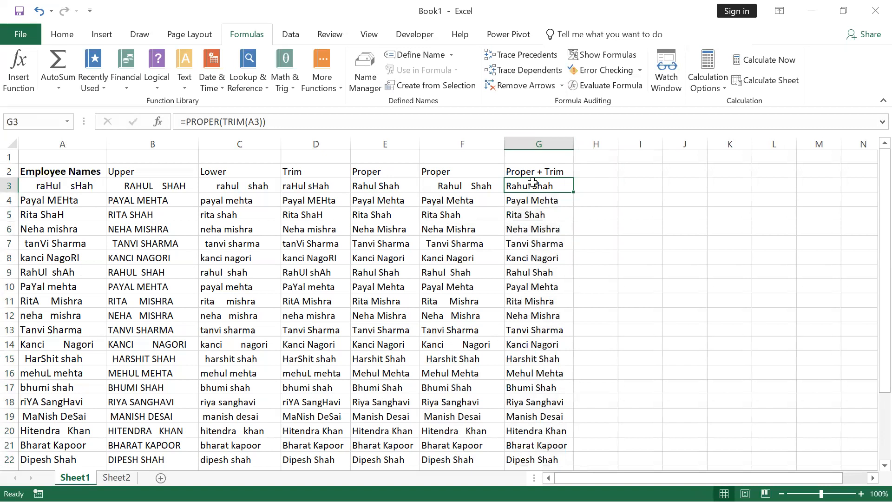
pyautogui.hotkey('ctrl', 'shift', 'Down')
pyautogui.scroll(2, 525, 194)
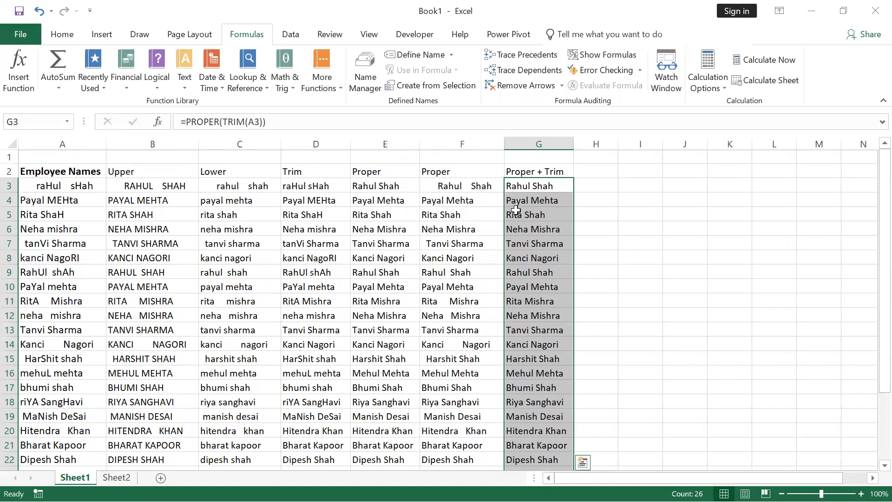
pyautogui.rightClick(539, 195)
pyautogui.rightClick(540, 195)
pyautogui.press('Escape')
pyautogui.hotkey('ctrl', 'c')
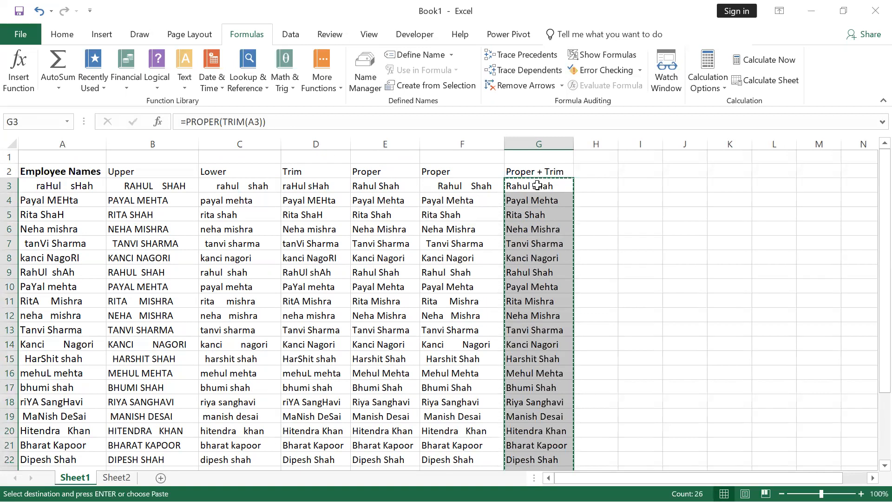
pyautogui.rightClick(537, 185)
pyautogui.click(587, 247)
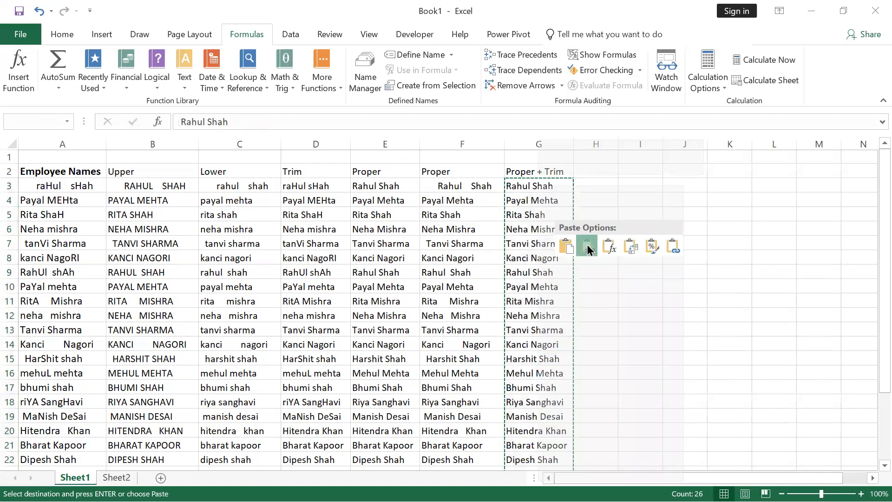
pyautogui.click(547, 188)
pyautogui.press('Escape')
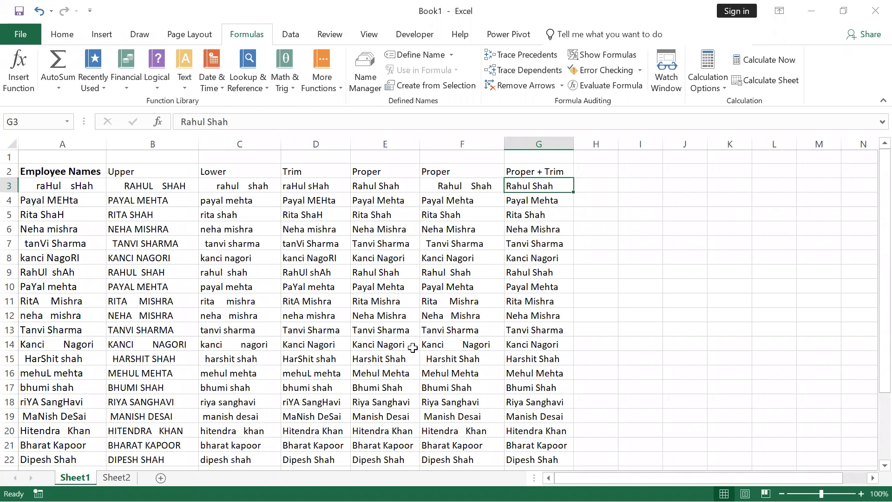
# Switch to Notepad and start a new line below the proper function note, indented by three tabs.
pyautogui.hotkey('alt', 'Tab')
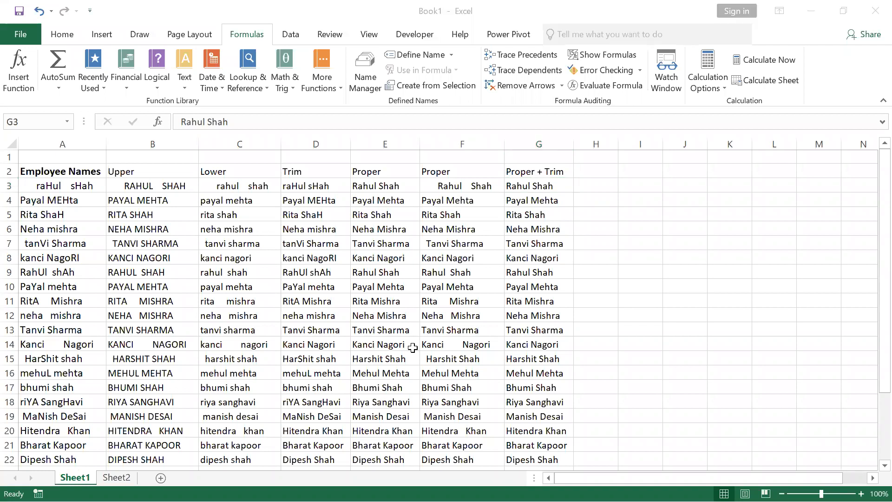
pyautogui.hotkey('alt', 'Tab')
pyautogui.hotkey('alt', 'Tab')
pyautogui.hotkey('alt', 'Tab')
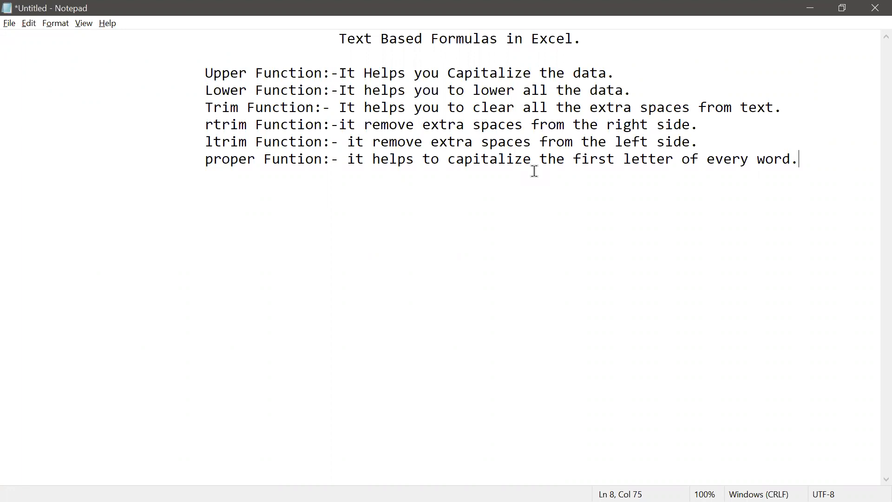
pyautogui.press('Return')
pyautogui.press('Tab')
pyautogui.press('Tab')
pyautogui.press('Tab')
pyautogui.hotkey('alt', 'Tab')
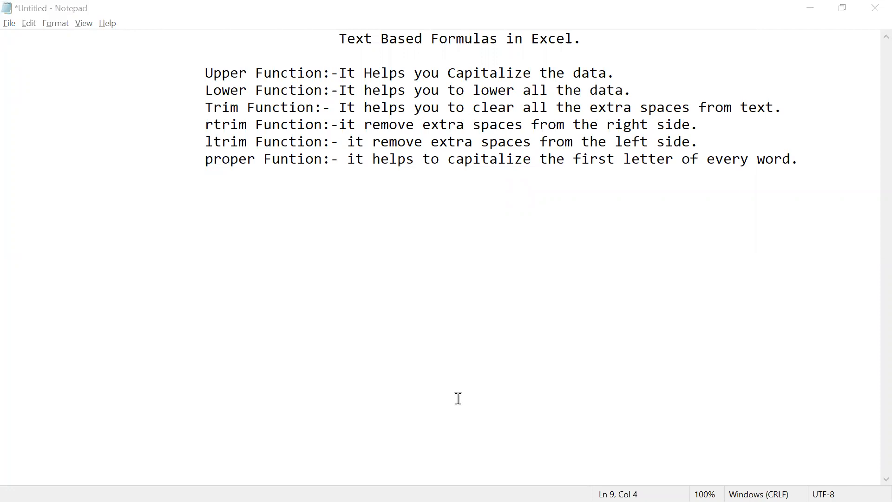
pyautogui.click(363, 193)
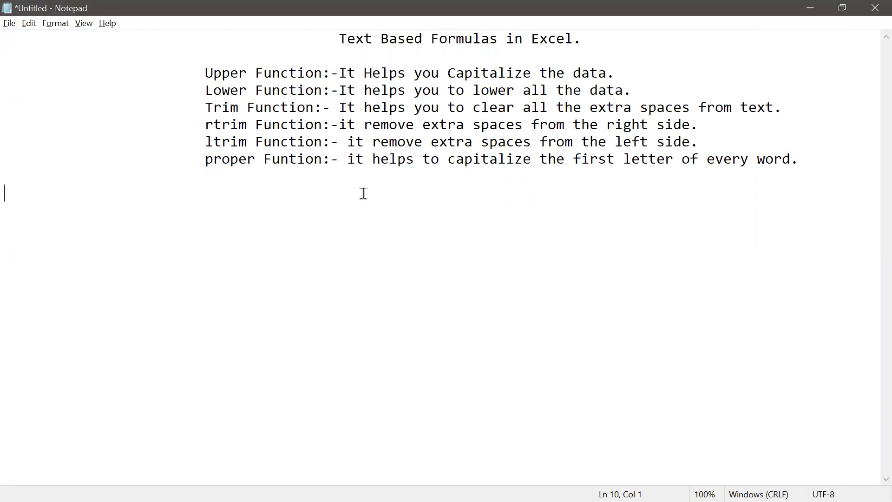
pyautogui.press('Up')
pyautogui.press('Right')
pyautogui.press('Right')
pyautogui.press('Right')
# Write the note "len Function:- it helps to find the length of a text." on the new line and return to Excel.
pyautogui.write('len')
pyautogui.write('Func')
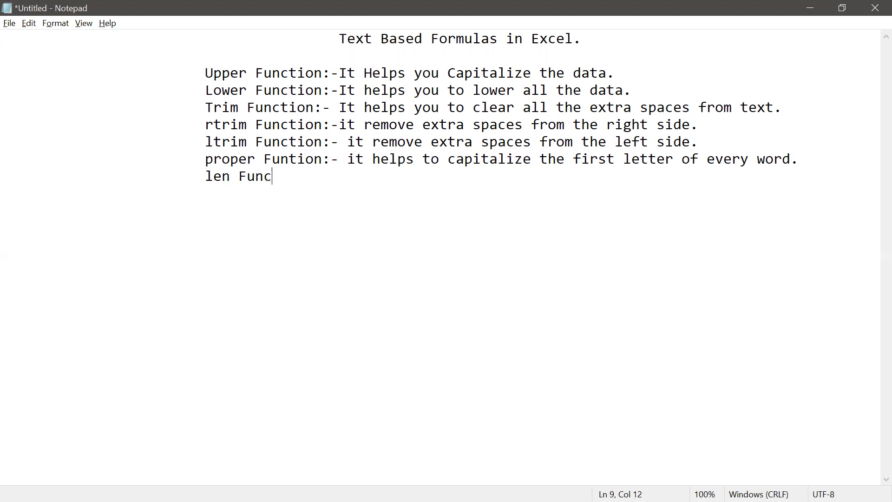
pyautogui.write('tion:- it help')
pyautogui.press('BackSpace')
pyautogui.write('lps to fing')
pyautogui.press('BackSpace')
pyautogui.write('d the')
pyautogui.press('BackSpace')
pyautogui.write('e len')
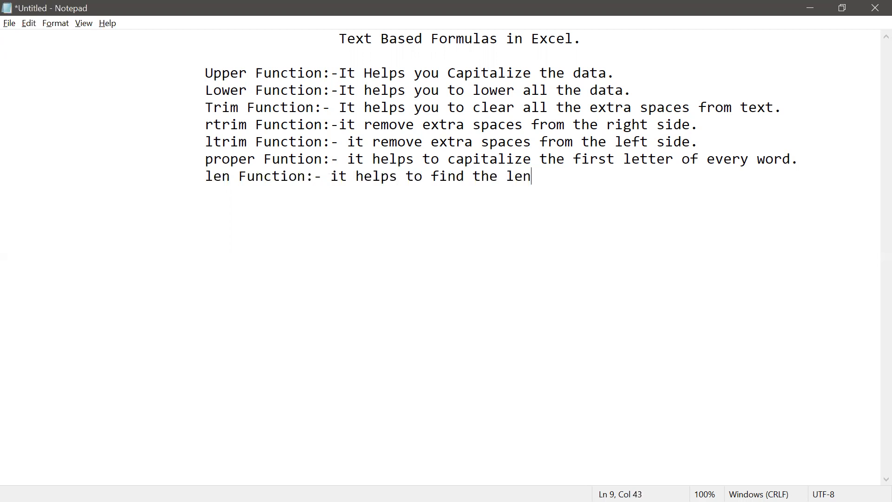
pyautogui.write('gth')
pyautogui.press('BackSpace')
pyautogui.write('th of a string.')
pyautogui.press('BackSpace')
pyautogui.press('BackSpace')
pyautogui.press('BackSpace')
pyautogui.press('BackSpace')
pyautogui.press('BackSpace')
pyautogui.press('BackSpace')
pyautogui.press('BackSpace')
pyautogui.write('texct')
pyautogui.press('BackSpace')
pyautogui.press('BackSpace')
pyautogui.write('t.')
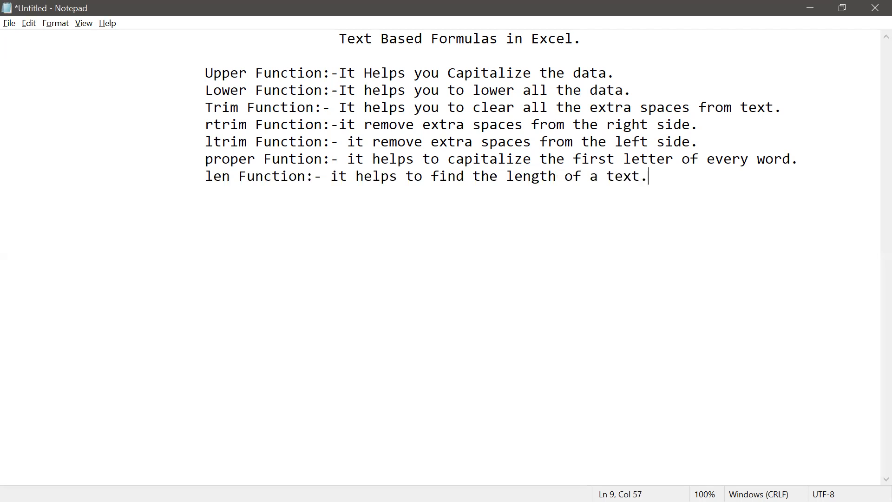
pyautogui.hotkey('alt', 'Tab')
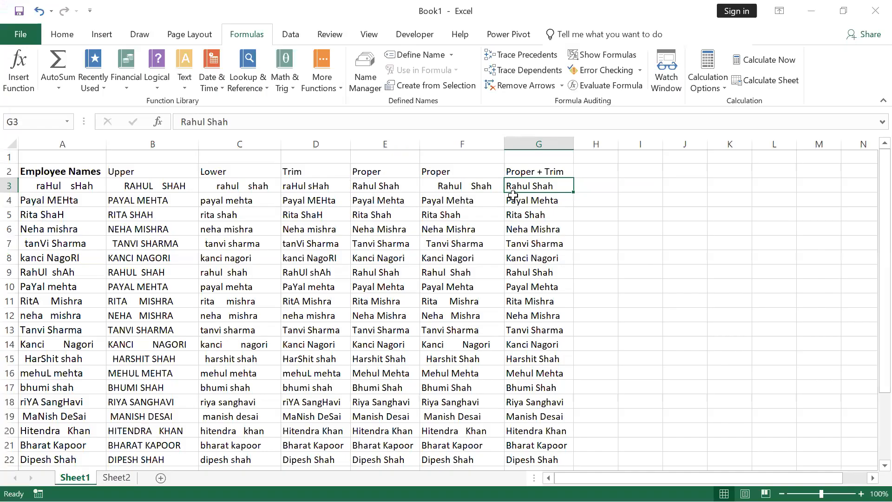
# Add the header "Len" in H2 and enter =LEN(G3) in H3.
pyautogui.click(609, 172)
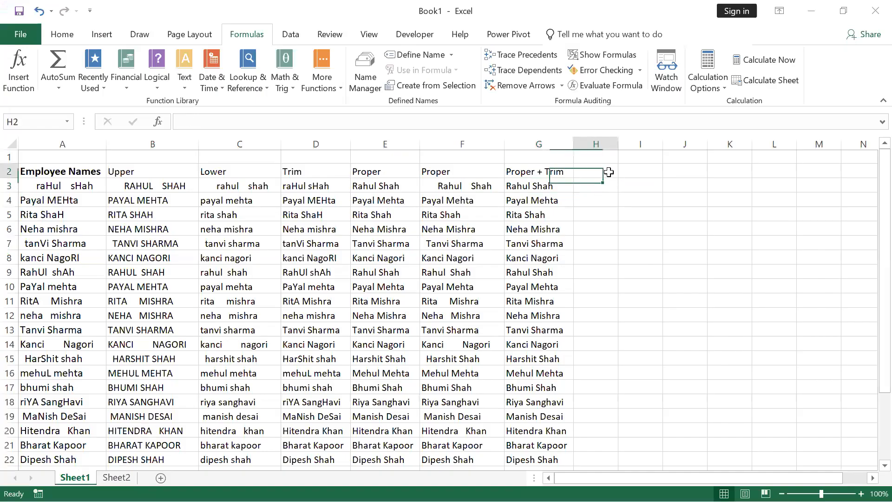
pyautogui.write('Len')
pyautogui.press('Return')
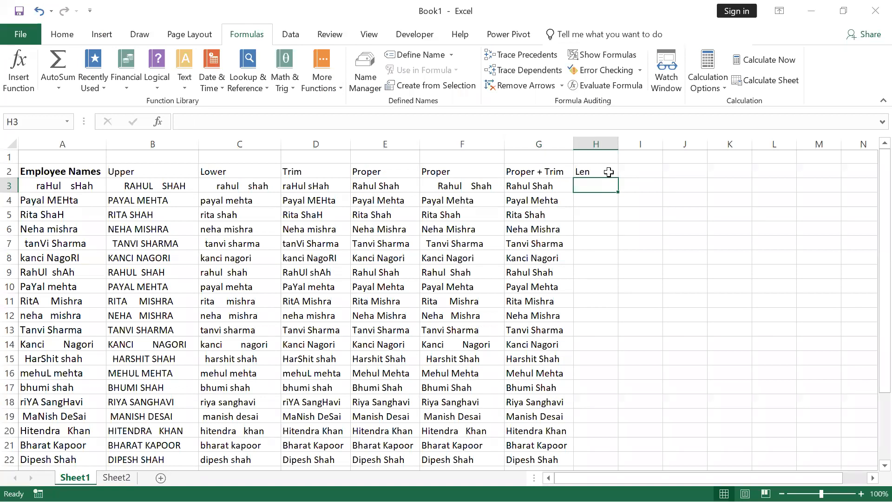
pyautogui.write('=len')
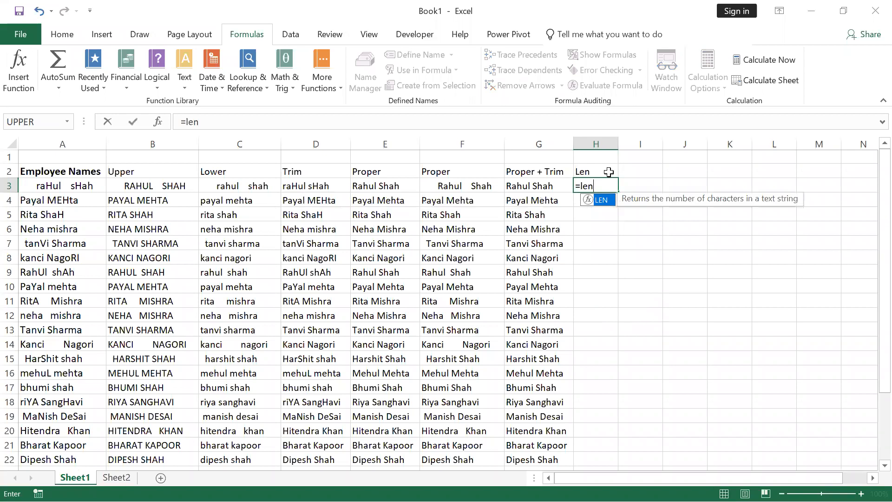
pyautogui.press('Tab')
pyautogui.press('Left')
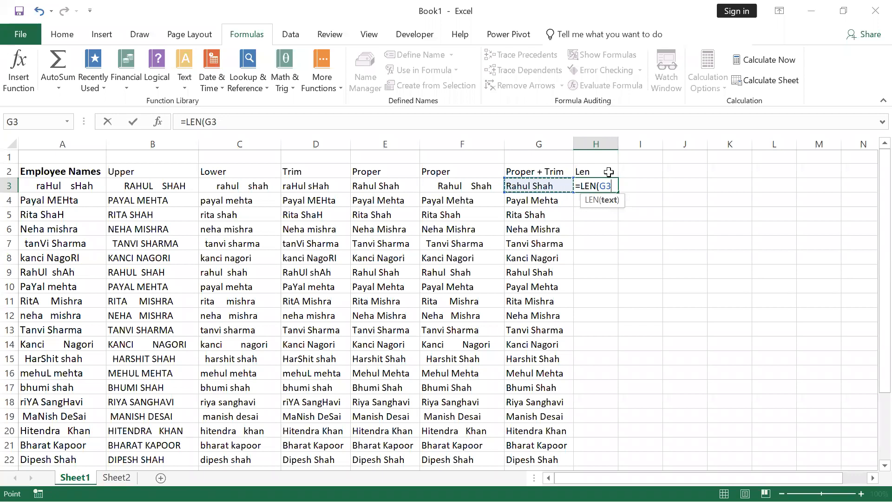
pyautogui.write(')')
pyautogui.press('Return')
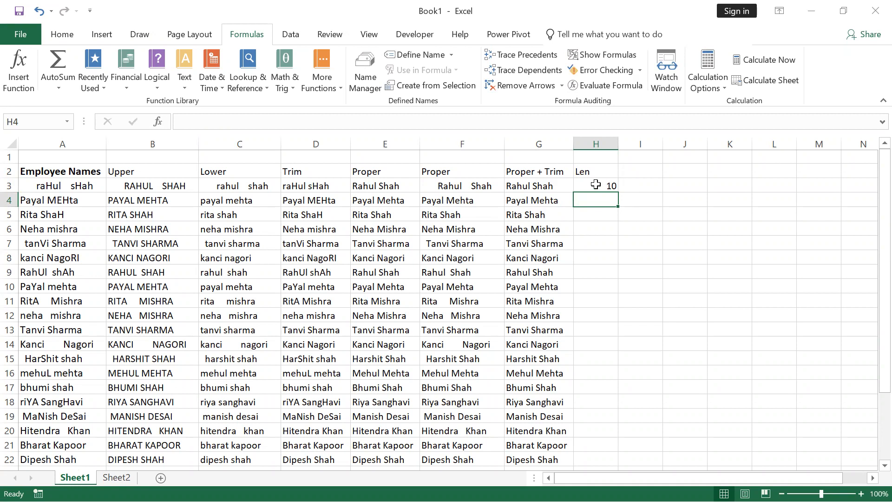
# Fill the LEN formula from H3 down to H28 and check the filled column.
pyautogui.click(595, 185)
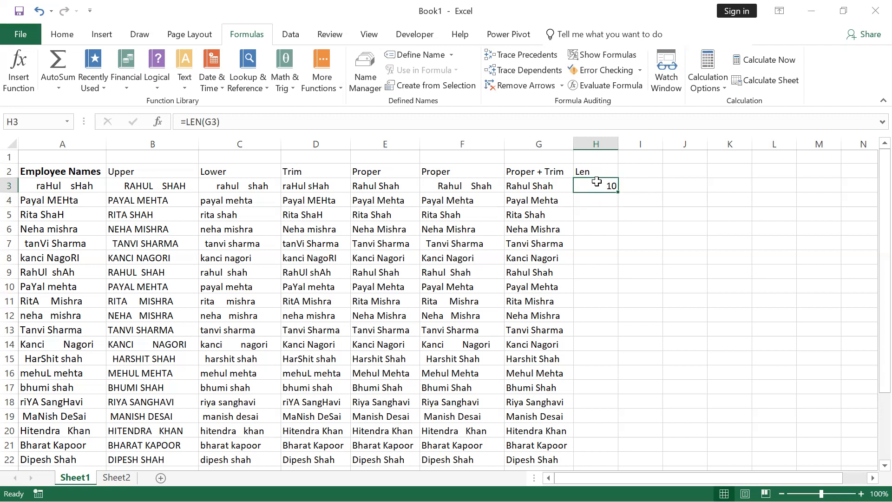
pyautogui.doubleClick(619, 191)
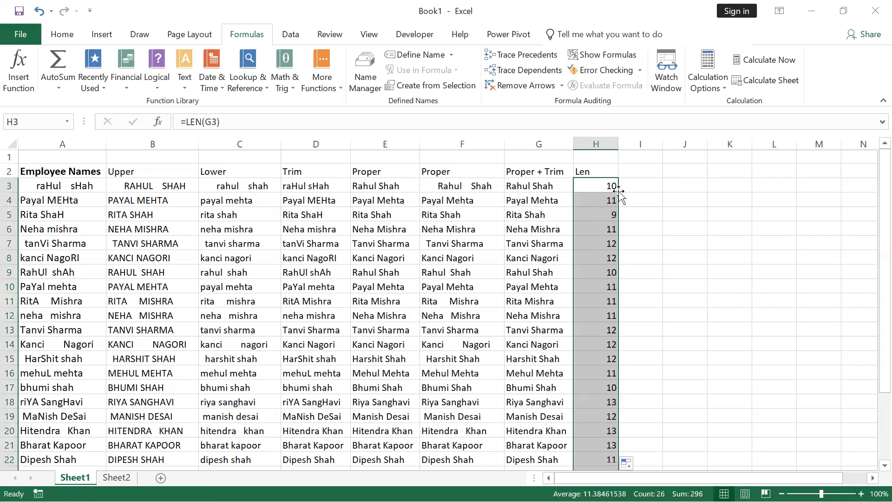
pyautogui.scroll(-2, 601, 278)
pyautogui.scroll(-2, 601, 279)
pyautogui.click(597, 273)
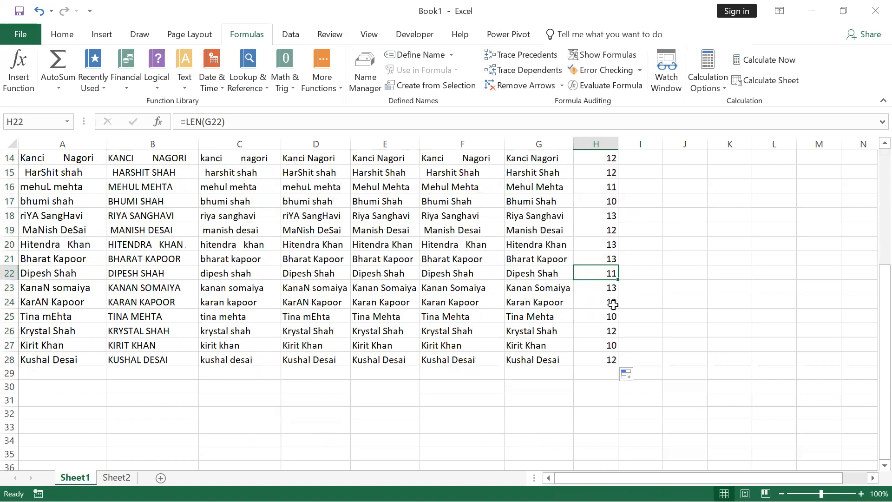
pyautogui.scroll(5, 613, 304)
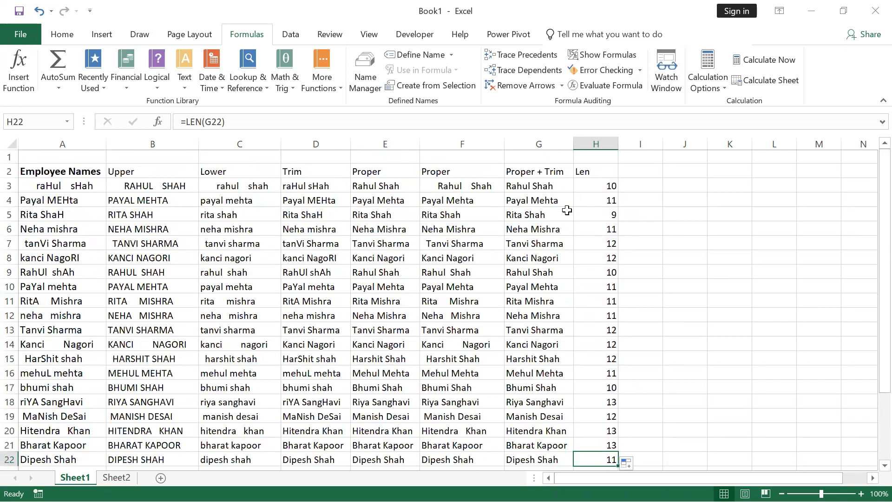
pyautogui.click(633, 168)
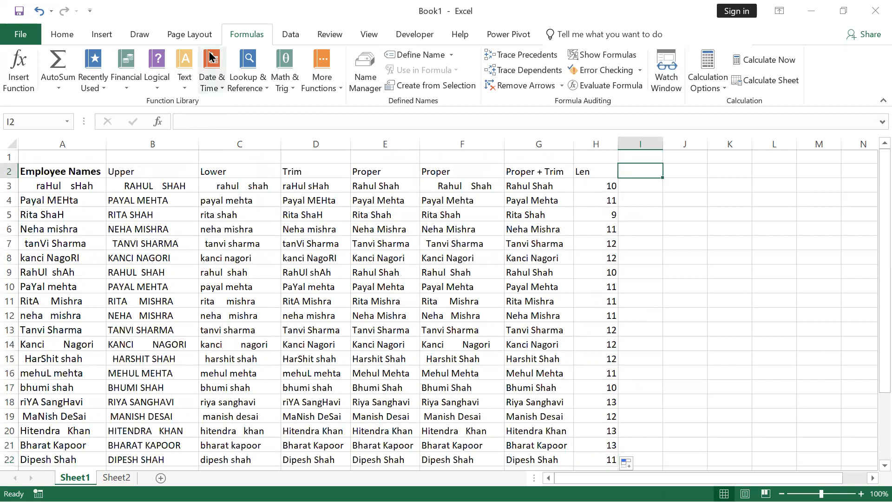
pyautogui.click(185, 69)
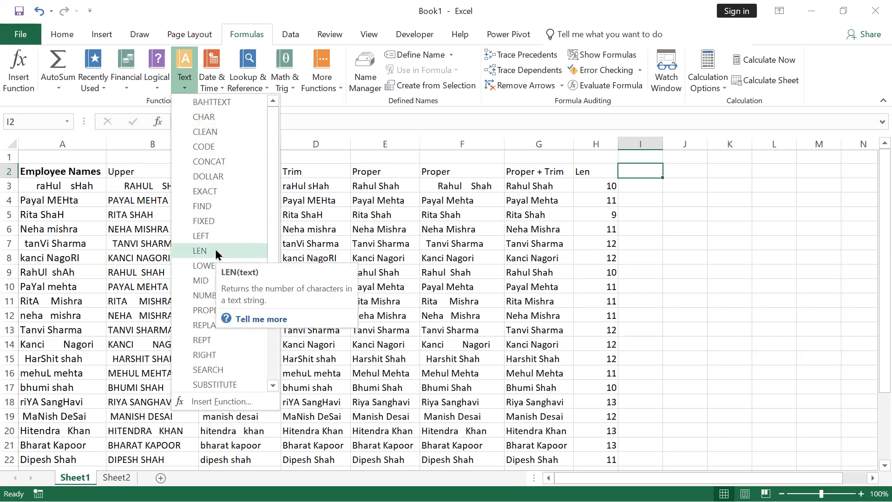
pyautogui.click(289, 267)
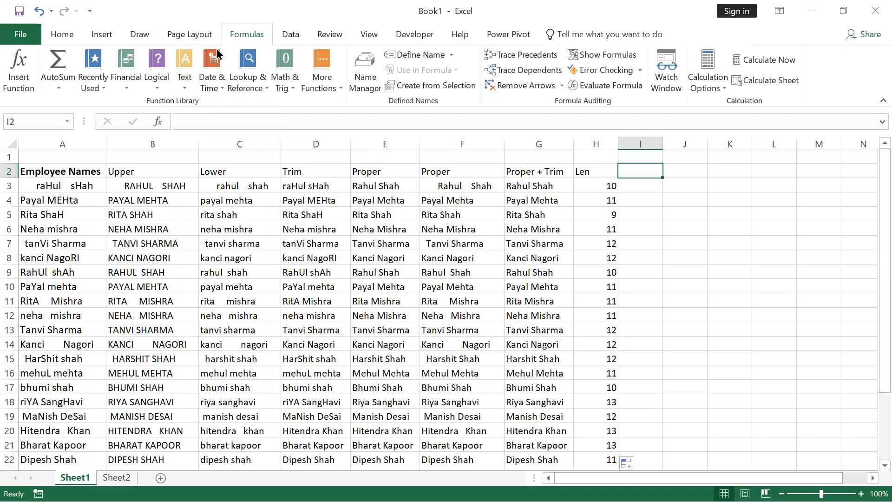
# Switch to Notepad and start a new line below the len function note, indented by three tabs.
pyautogui.hotkey('alt', 'Tab')
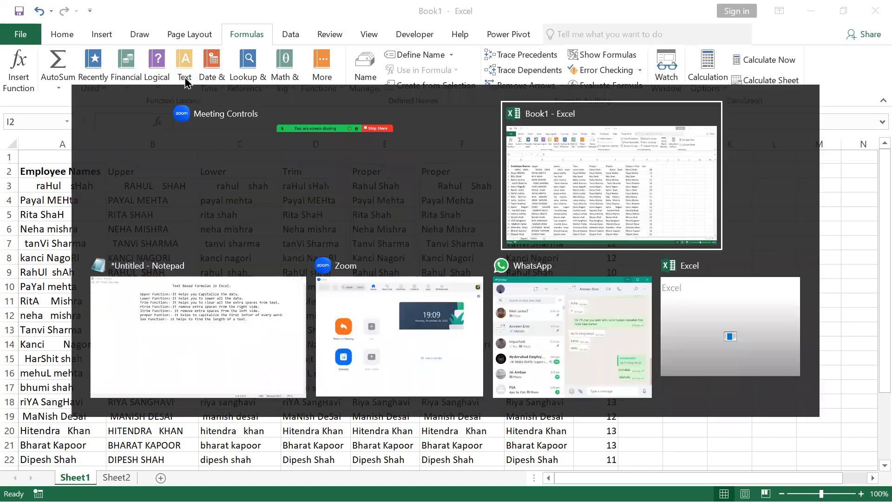
pyautogui.press('Tab')
pyautogui.press('Return')
pyautogui.press('Tab')
pyautogui.press('Tab')
pyautogui.press('Tab')
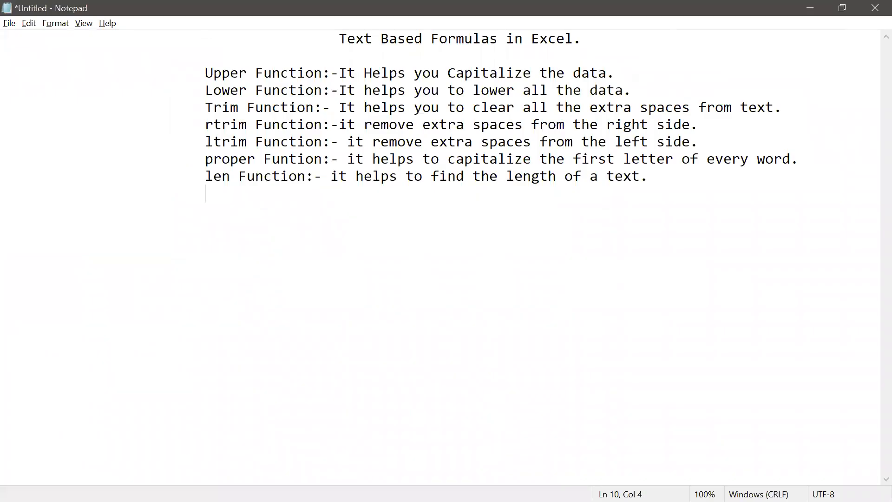
# Write the note "left function:- Helps you to extract char from the left side" on the new line and return to Excel.
pyautogui.write('left function')
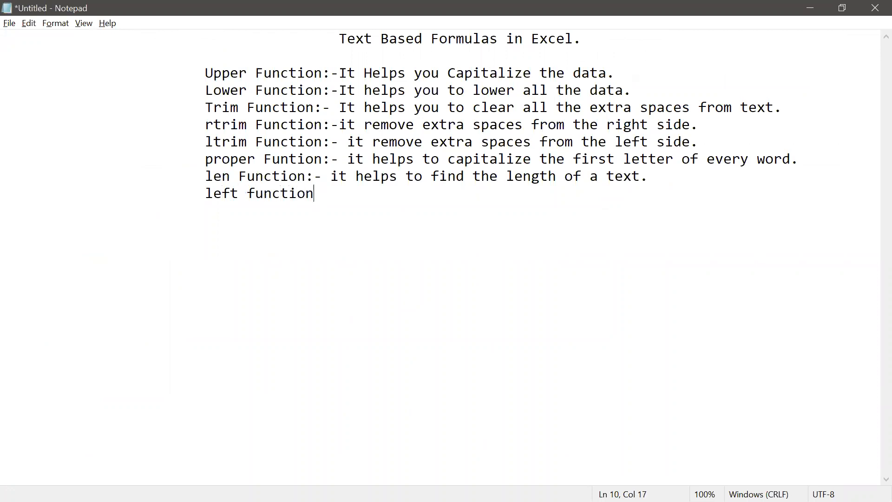
pyautogui.write(':- Helps you to ')
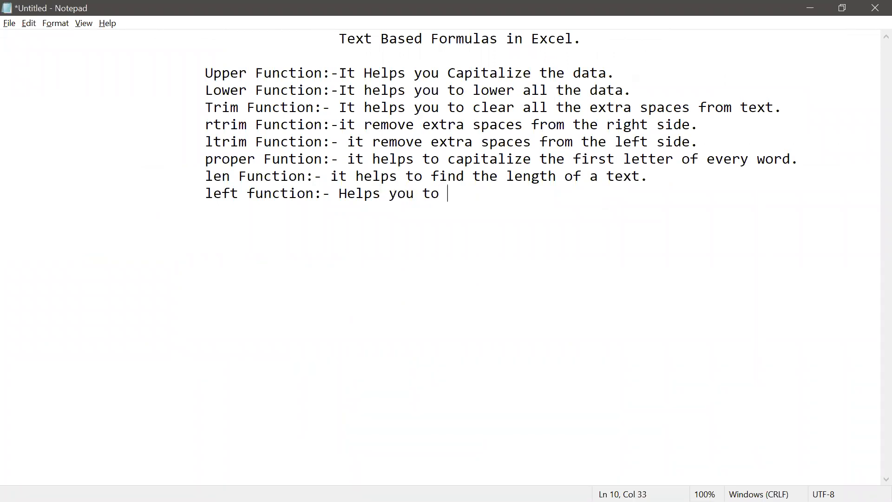
pyautogui.write('extract vslu')
pyautogui.press('BackSpace')
pyautogui.press('BackSpace')
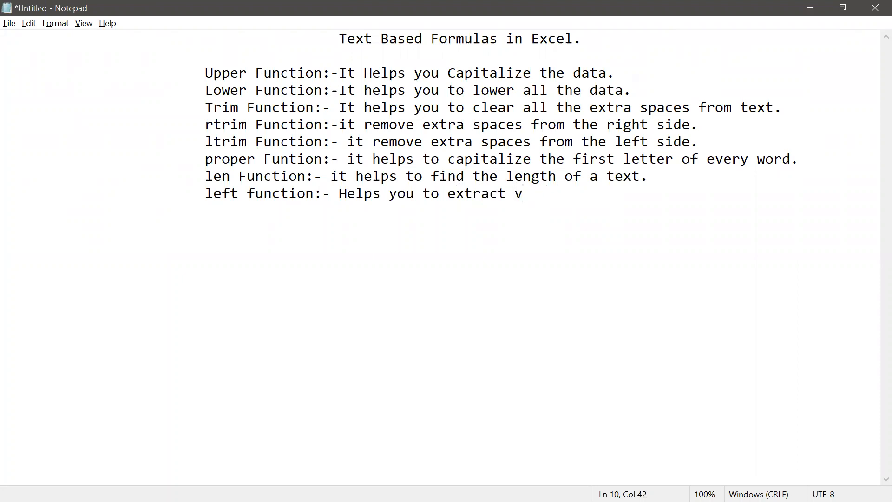
pyautogui.press('BackSpace')
pyautogui.write('char from the left s')
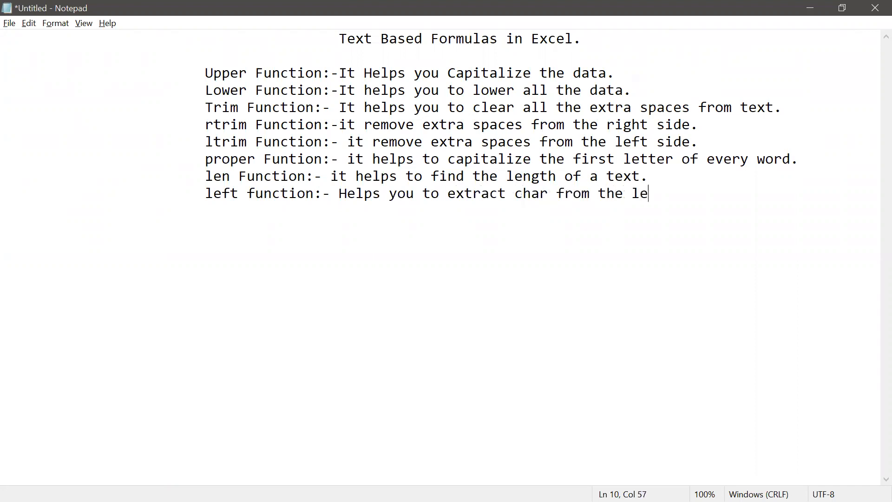
pyautogui.write('ide')
pyautogui.hotkey('alt', 'Tab')
pyautogui.hotkey('alt', 'Tab')
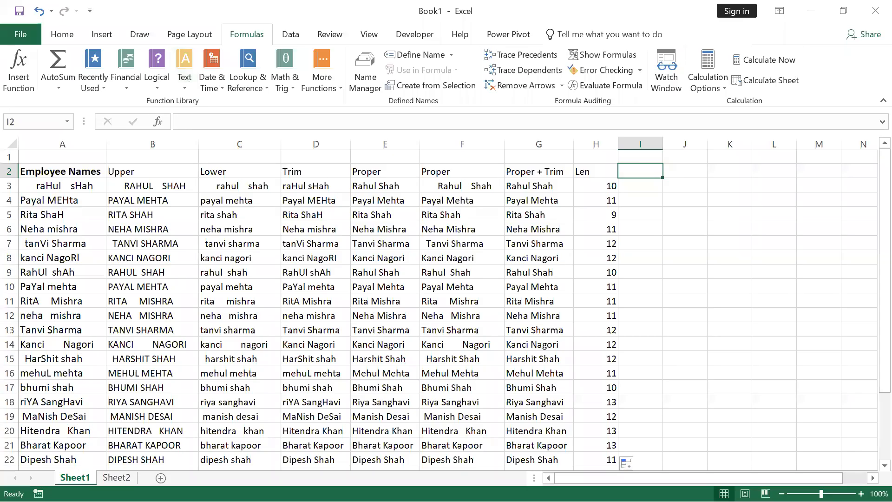
# Open Sheet2 and enter the header "ProdectID" in C2.
pyautogui.click(116, 478)
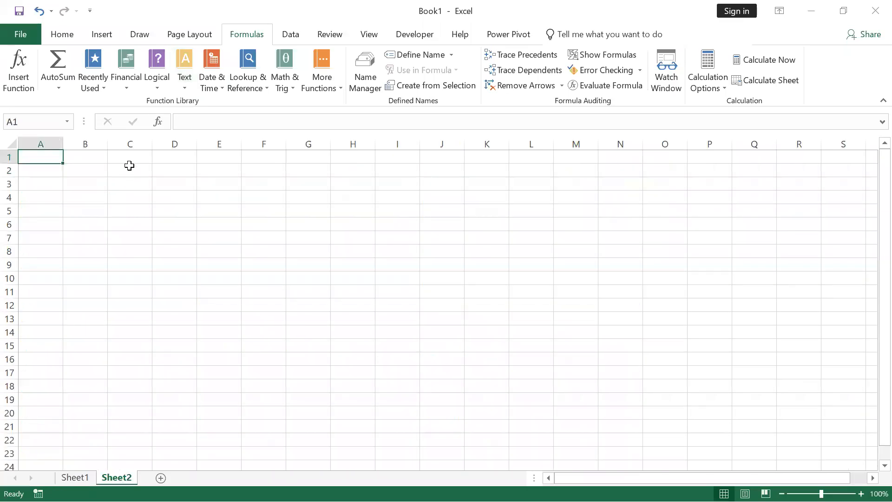
pyautogui.click(129, 166)
pyautogui.write('Prod')
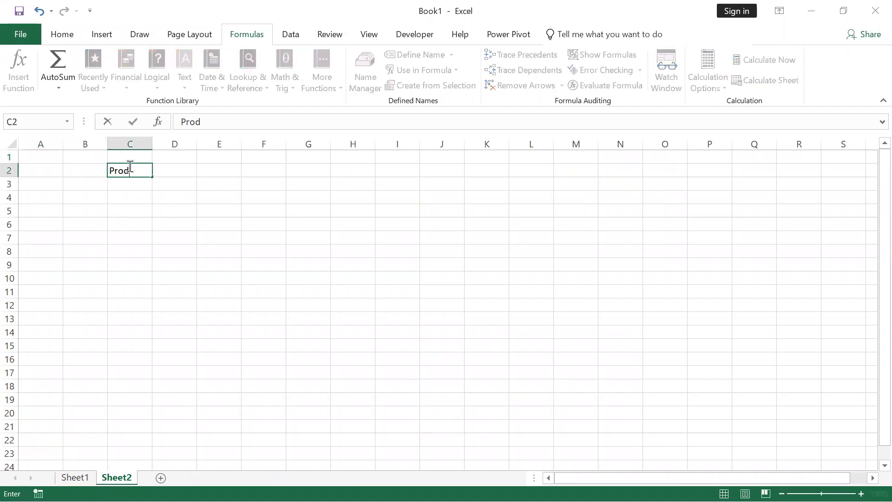
pyautogui.write('ectID')
pyautogui.press('Return')
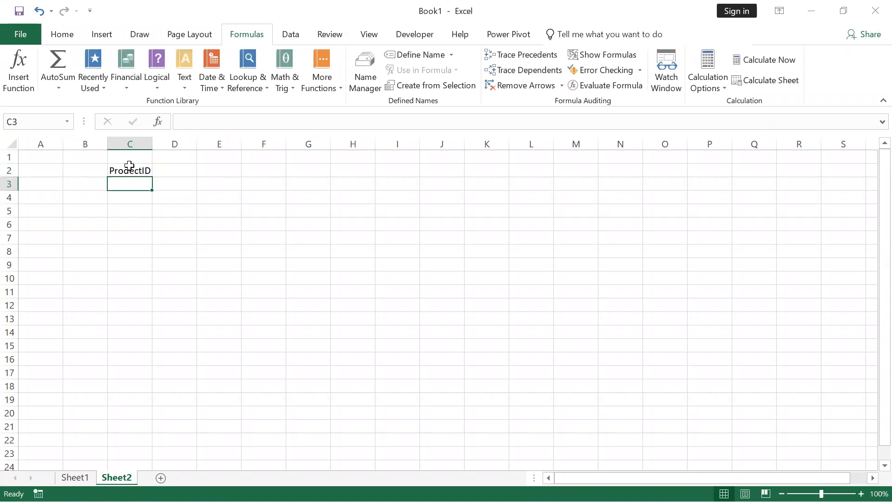
# Enter the product IDs NA-101 in C3 and BA-102 in C4.
pyautogui.write('NA-101')
pyautogui.press('Return')
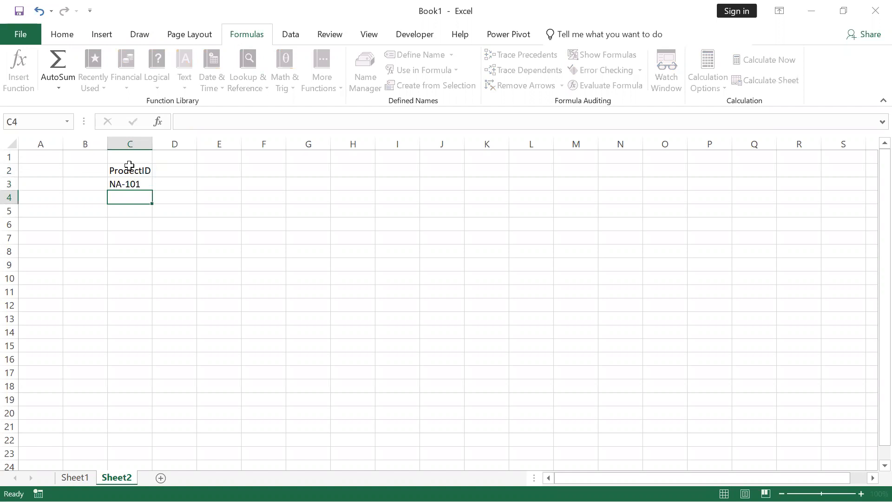
pyautogui.write('BA-102')
pyautogui.press('Return')
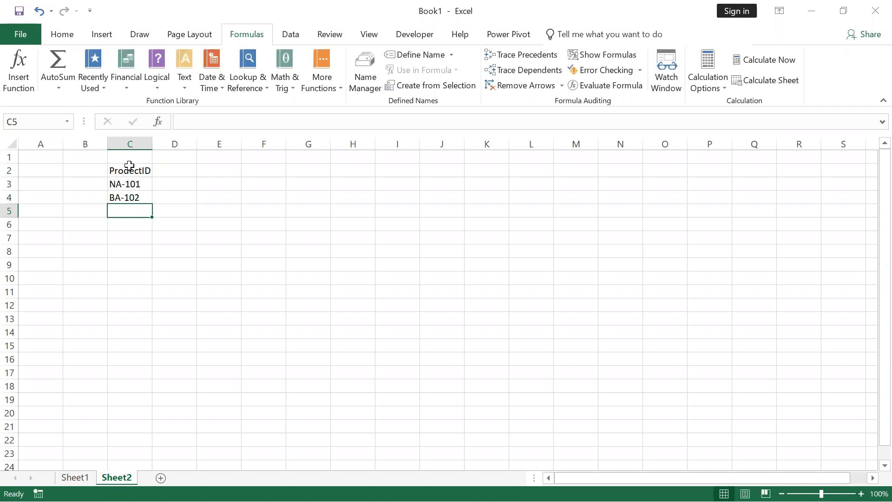
# Enter the product IDs CA-103 in C5 and DA-104 in C6, with both letters of each prefix capitalized.
pyautogui.write('Ca-')
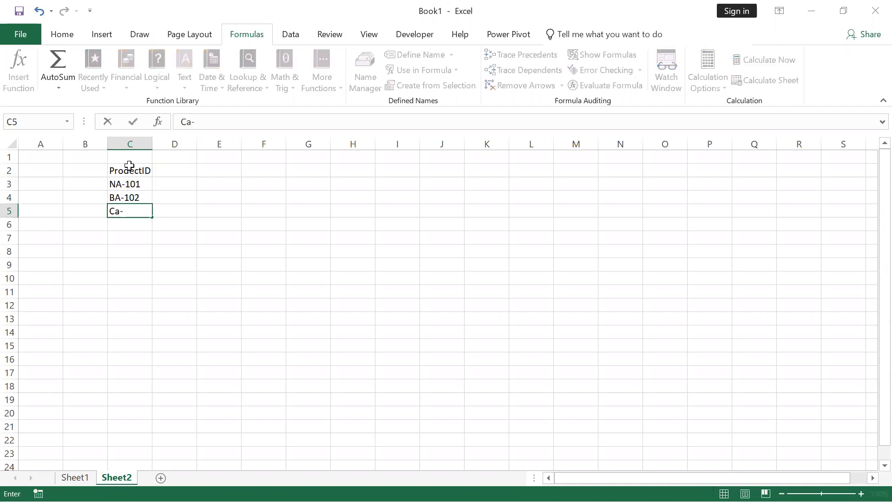
pyautogui.write('103')
pyautogui.press('Return')
pyautogui.press('Up')
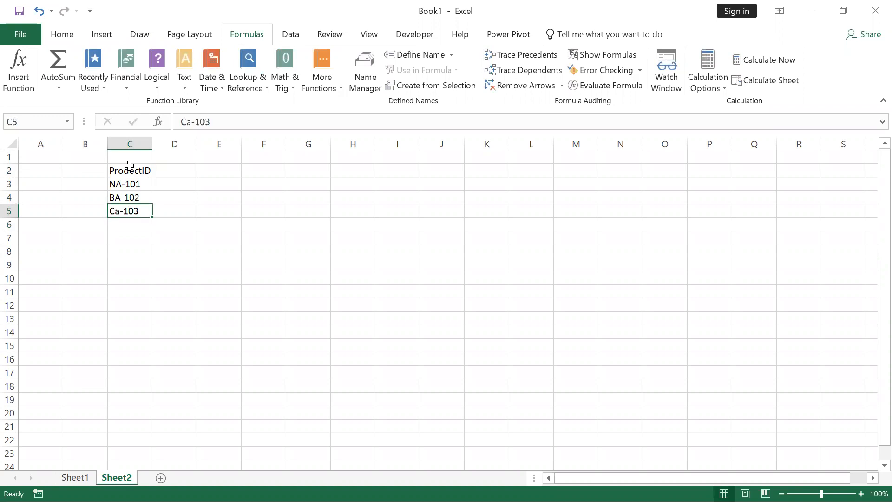
pyautogui.press('F2')
pyautogui.press('BackSpace')
pyautogui.write('A')
pyautogui.press('Return')
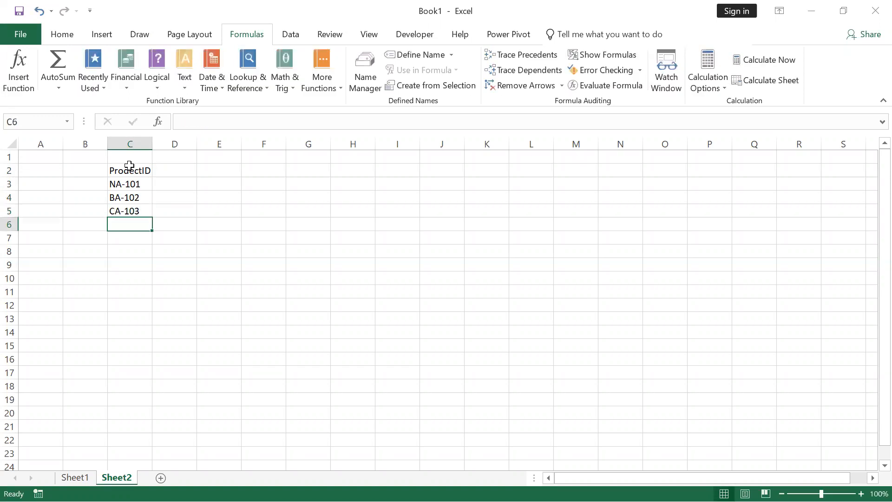
pyautogui.write('Da')
pyautogui.press('BackSpace')
pyautogui.write('A-104')
# Add the header "Left" in D2, beside the product ID header.
pyautogui.press('Up')
pyautogui.press('Up')
pyautogui.press('Up')
pyautogui.press('Up')
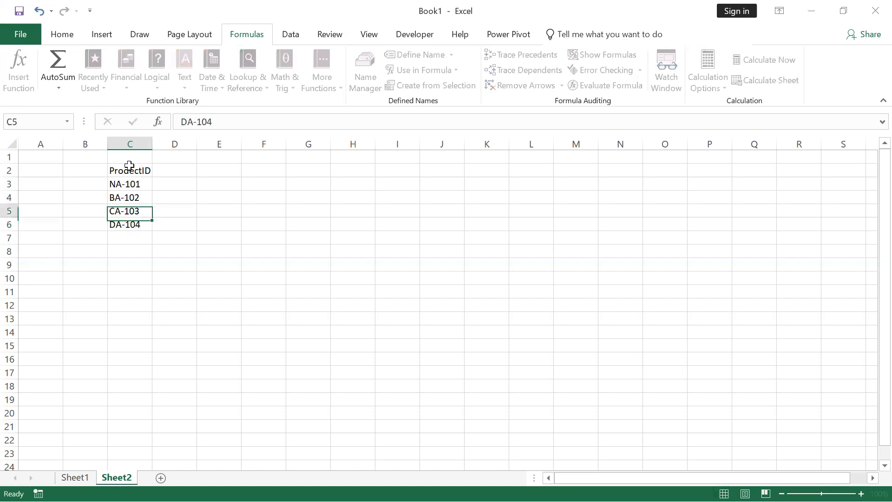
pyautogui.press('Right')
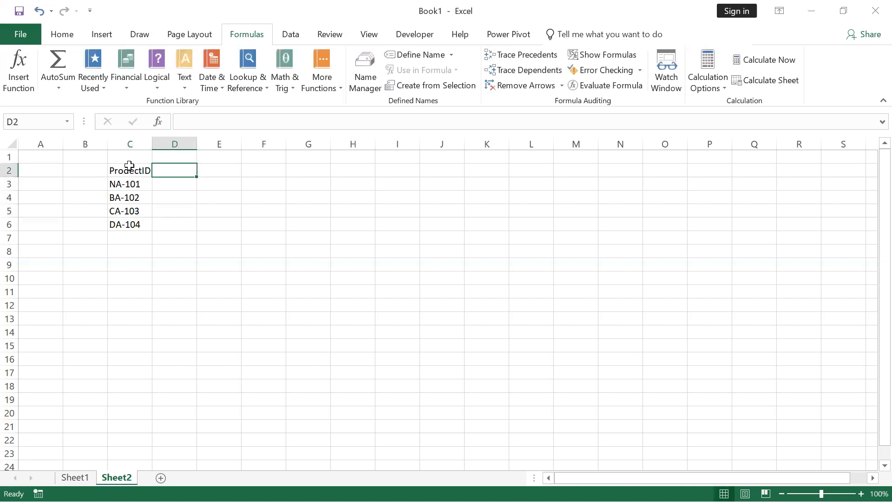
pyautogui.write('Left')
pyautogui.press('Return')
# Enter the formula =LEFT(C3,2) in D3 to extract the first two characters of the product ID.
pyautogui.write('=')
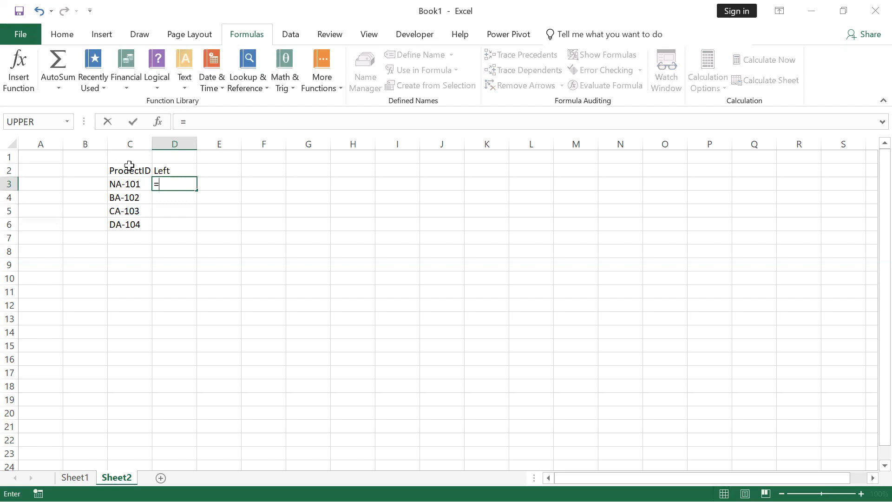
pyautogui.write('left')
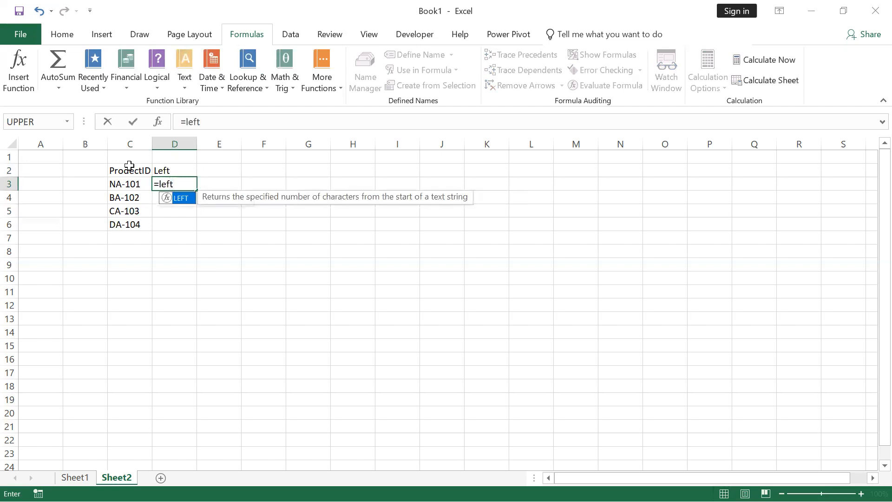
pyautogui.press('Tab')
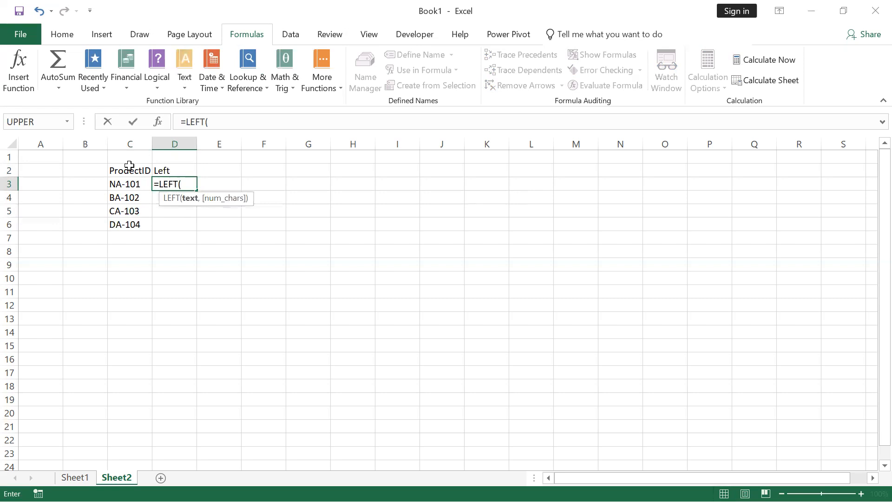
pyautogui.press('Left')
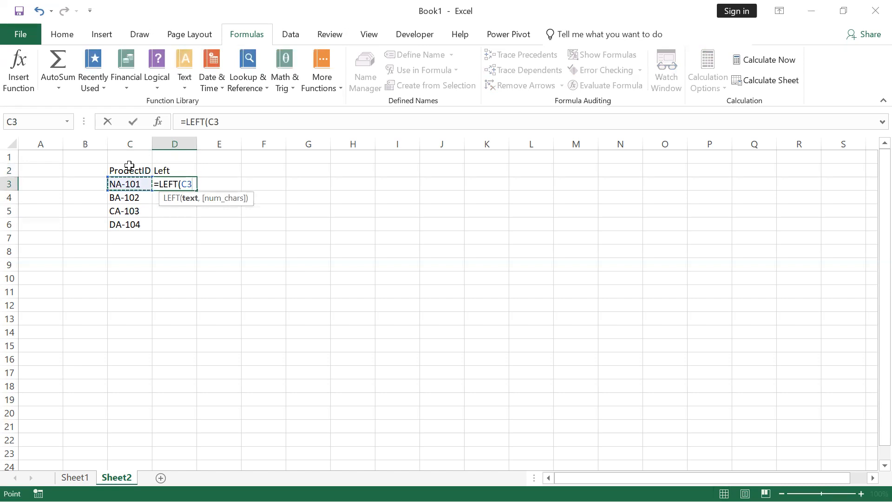
pyautogui.write(',2')
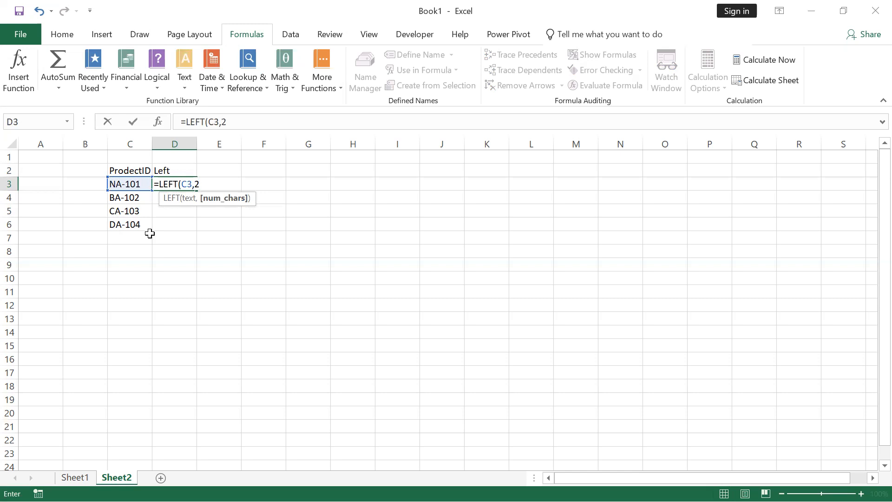
pyautogui.write(')')
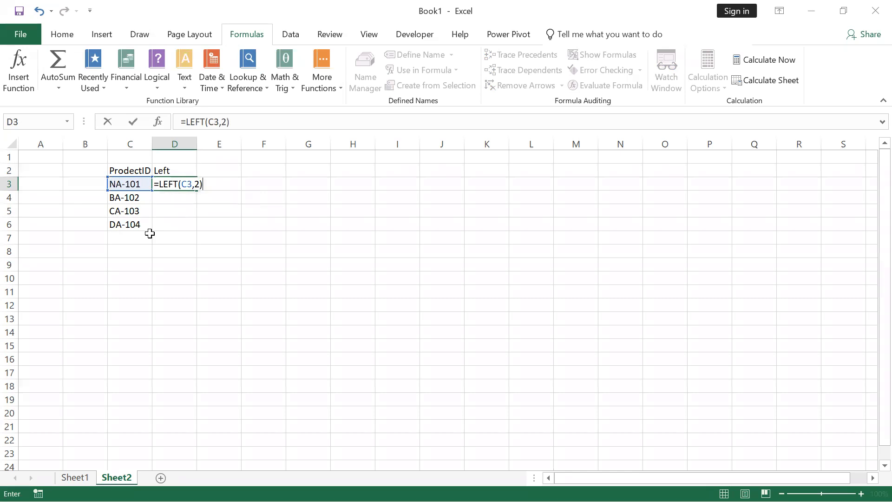
pyautogui.press('Return')
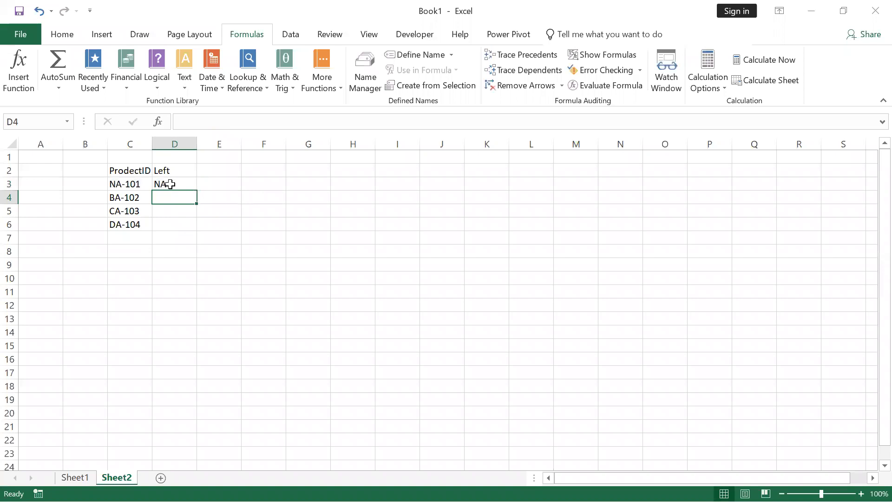
# Fill the LEFT formula from D3 down through D6 for the remaining product IDs.
pyautogui.click(169, 183)
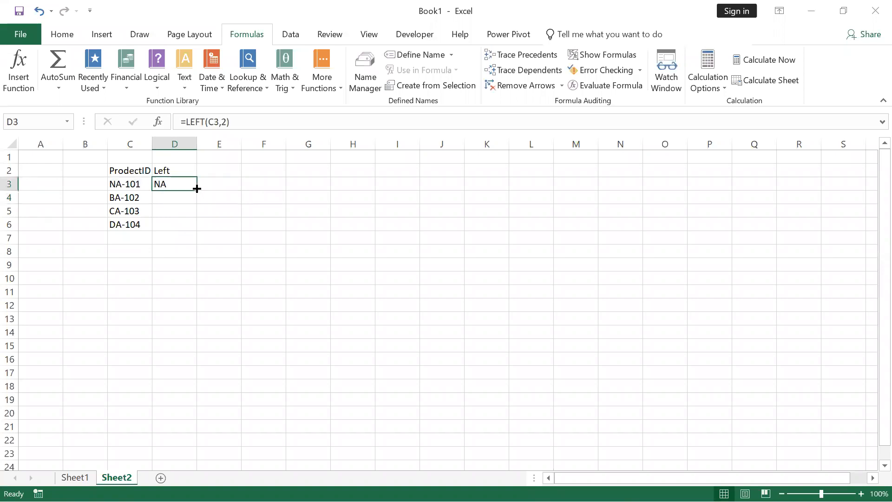
pyautogui.doubleClick(197, 188)
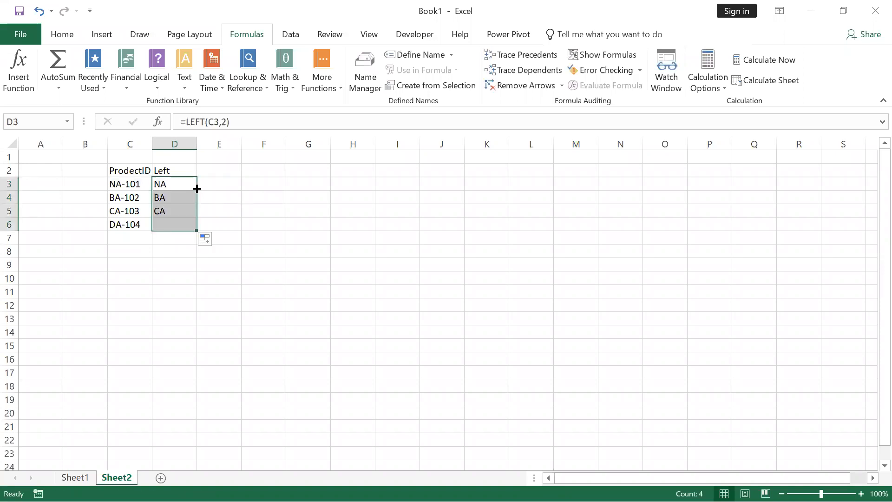
pyautogui.click(158, 200)
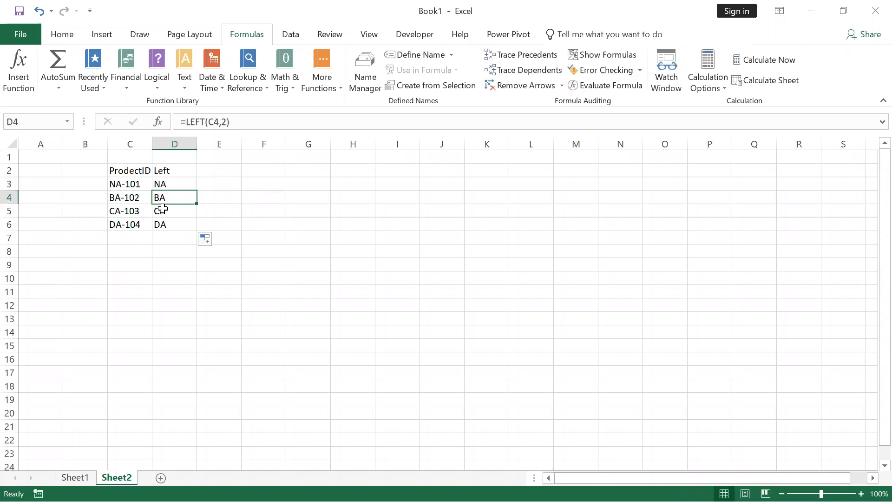
# Switch to Notepad and add the line "right function:- hepls you to extract char from the right side." below the left function note.
pyautogui.click(213, 170)
pyautogui.hotkey('alt', 'Tab')
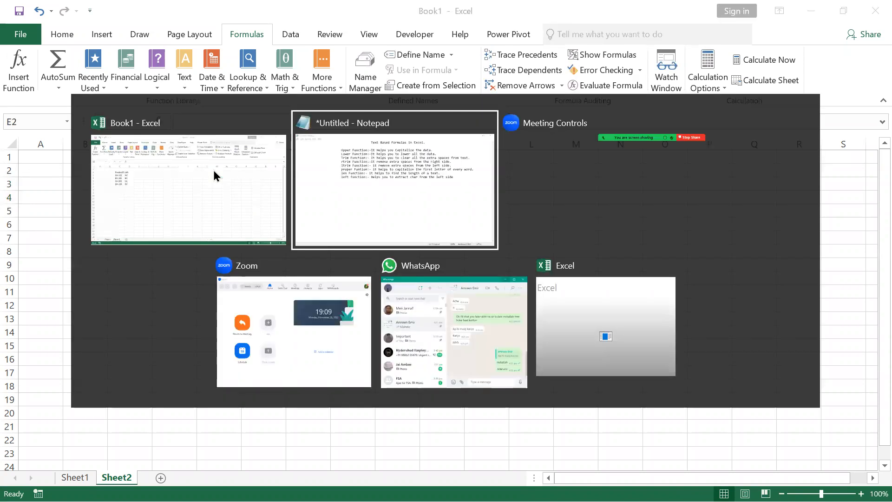
pyautogui.press('Tab')
pyautogui.press('Tab')
pyautogui.press('Tab')
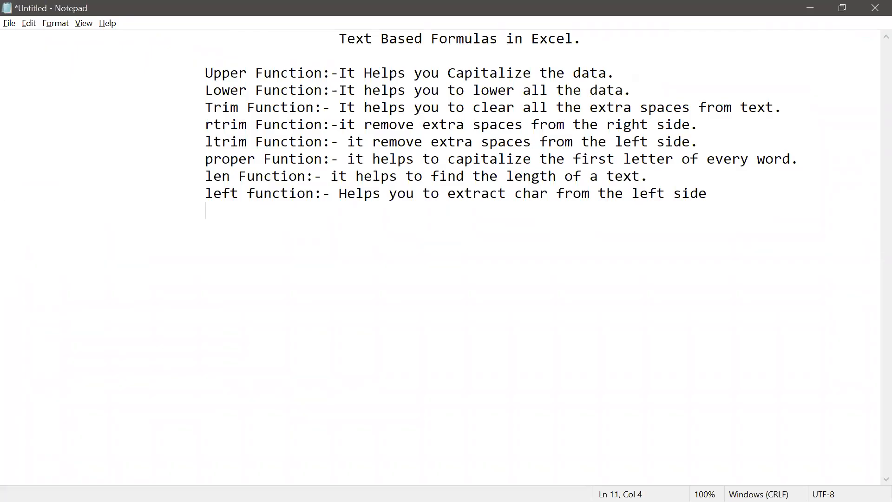
pyautogui.write('right function:')
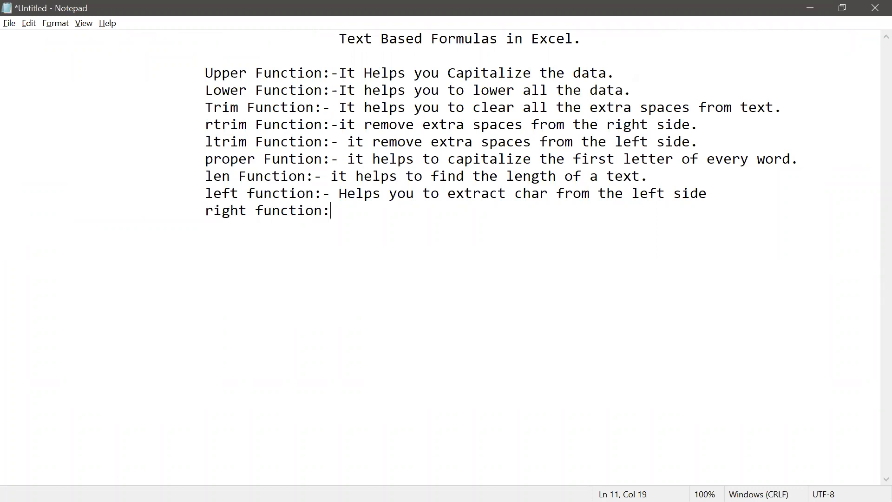
pyautogui.write('- hepls you to ex')
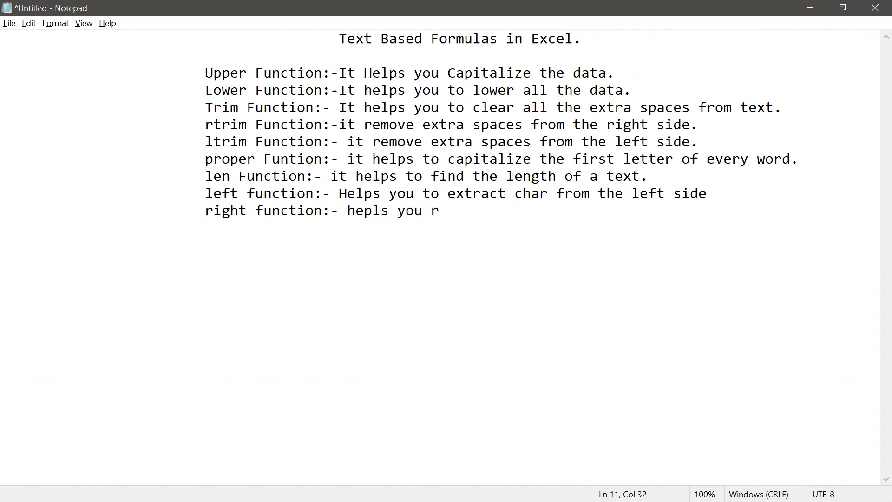
pyautogui.write('tract')
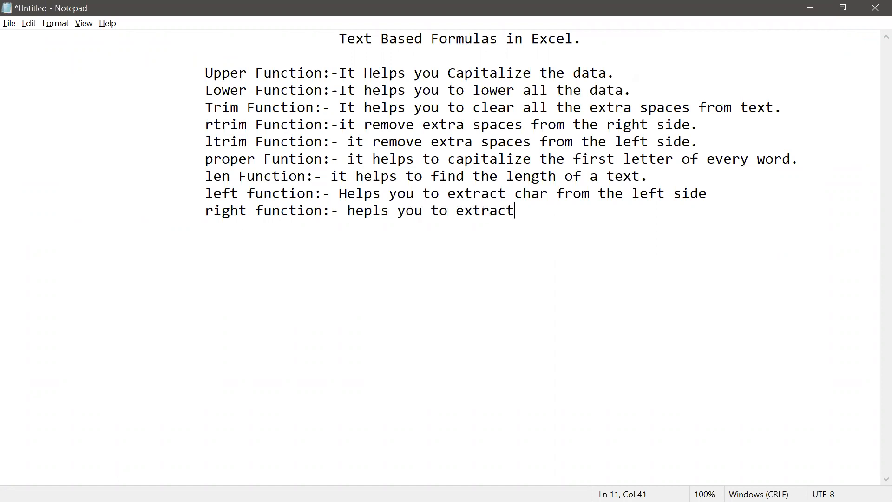
pyautogui.write(' char from the')
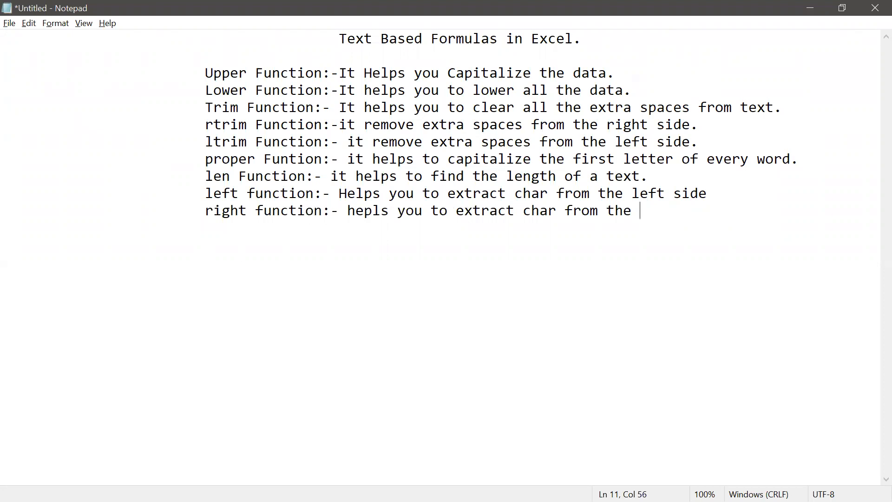
pyautogui.write('right sidee')
pyautogui.press('BackSpace')
pyautogui.write('.')
# Add a period at the end of the left function note and move to the line below the right function note.
pyautogui.press('Up')
pyautogui.write('.')
pyautogui.press('Down')
pyautogui.press('Down')
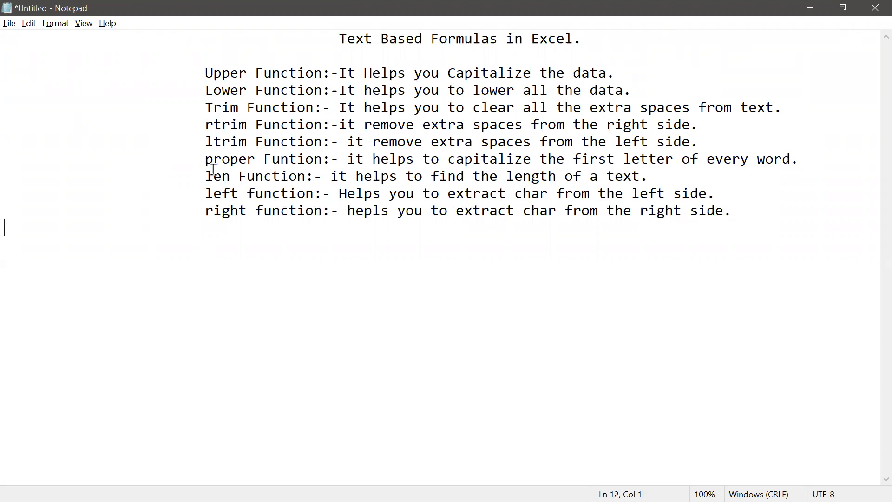
# Switch back to Excel and enter the header "Right" in E2.
pyautogui.hotkey('alt', 'Tab')
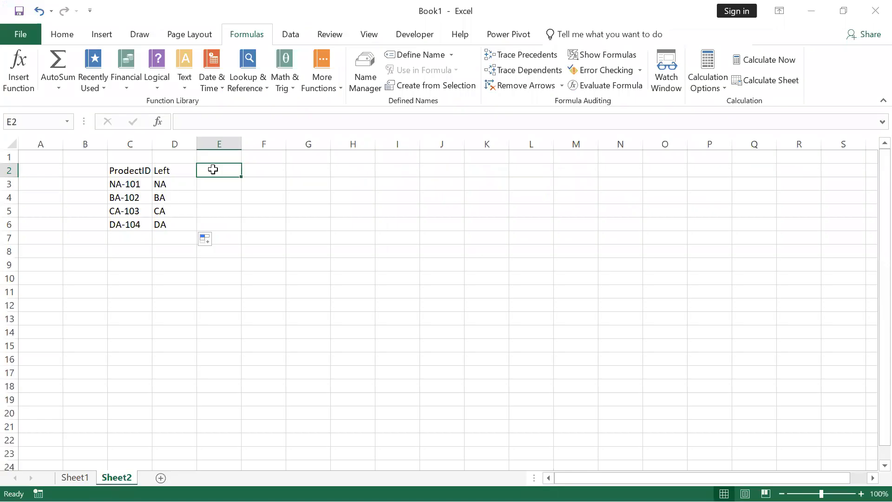
pyautogui.write('Right')
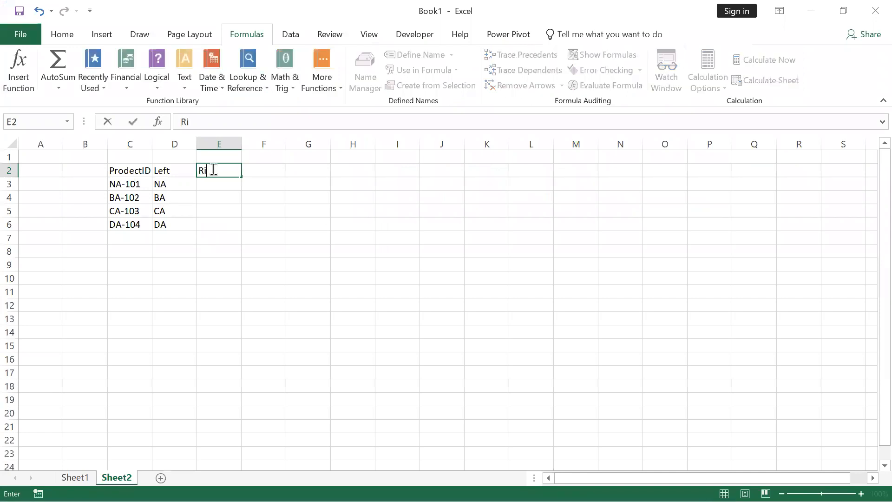
pyautogui.press('Return')
# Enter the formula =RIGHT(C3,3) in E3 to extract the last three characters of the product ID.
pyautogui.write('=right')
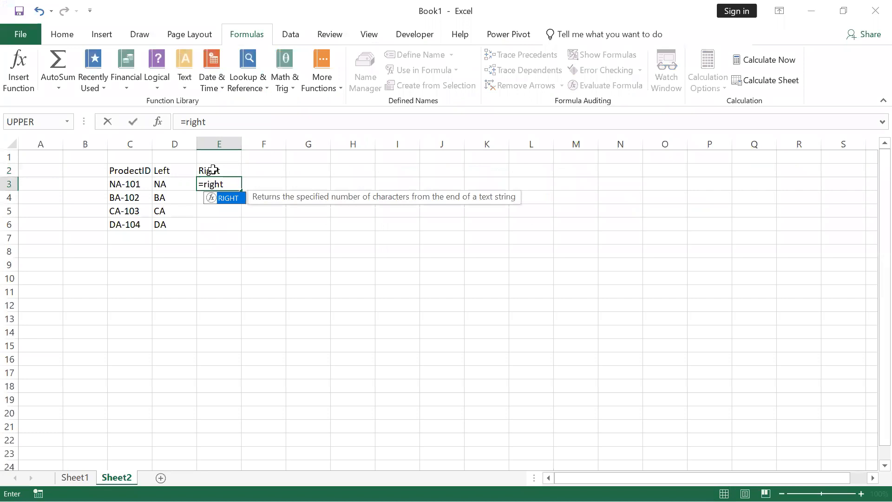
pyautogui.press('Tab')
pyautogui.press('Left')
pyautogui.press('Left')
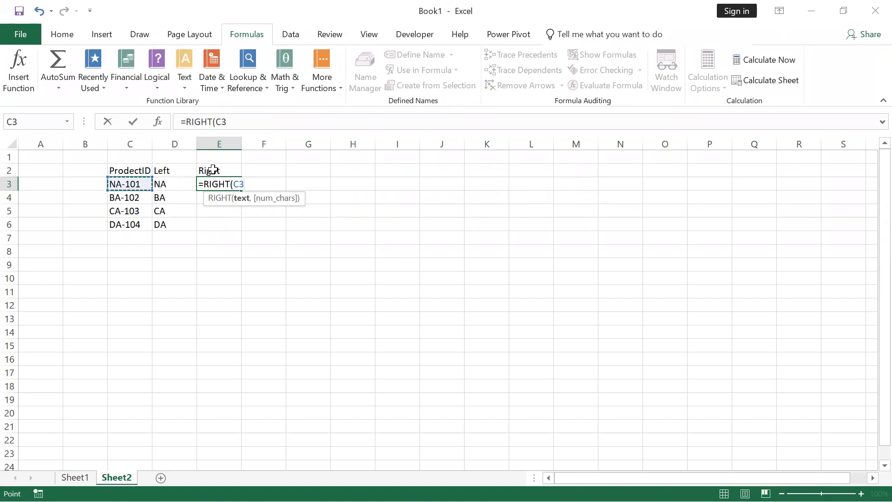
pyautogui.write(',')
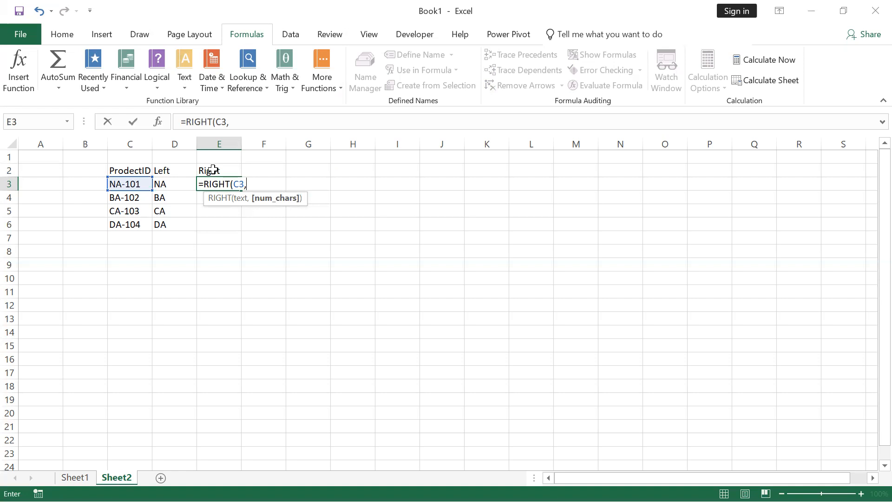
pyautogui.write('3)')
pyautogui.press('Return')
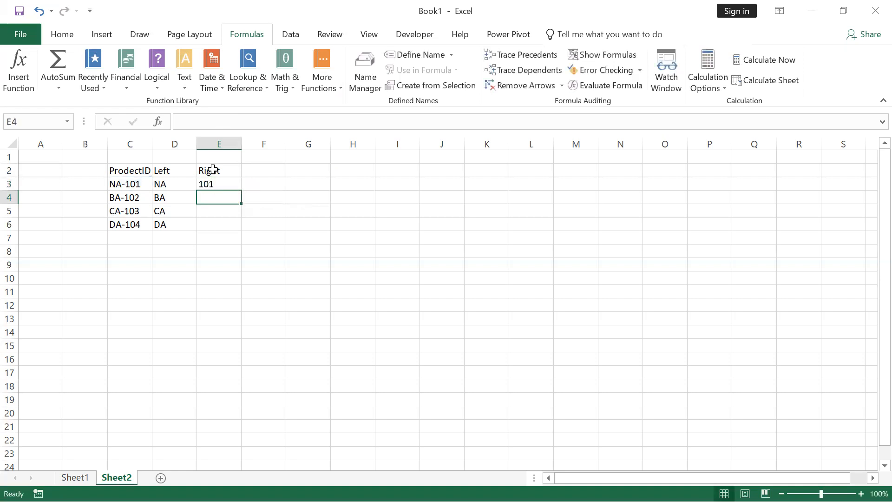
# Fill the RIGHT formula from E3 down through E6 for the remaining product IDs.
pyautogui.click(232, 186)
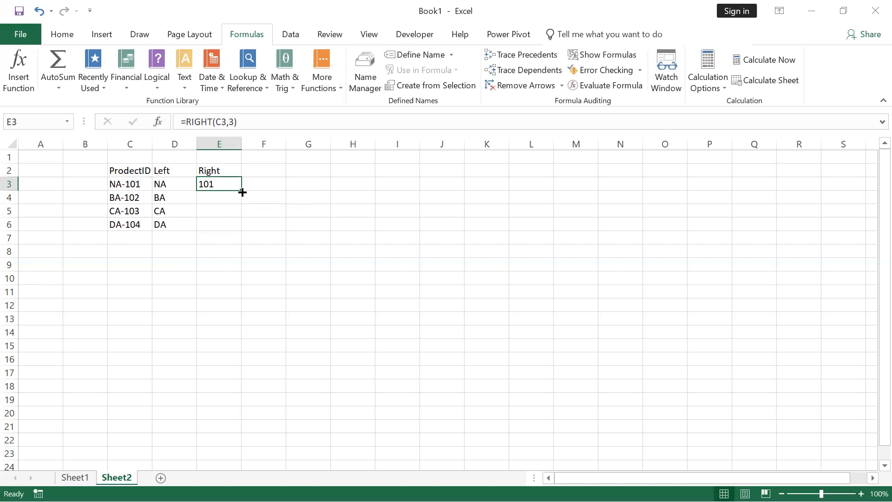
pyautogui.moveTo(242, 191); pyautogui.dragTo(242, 229)
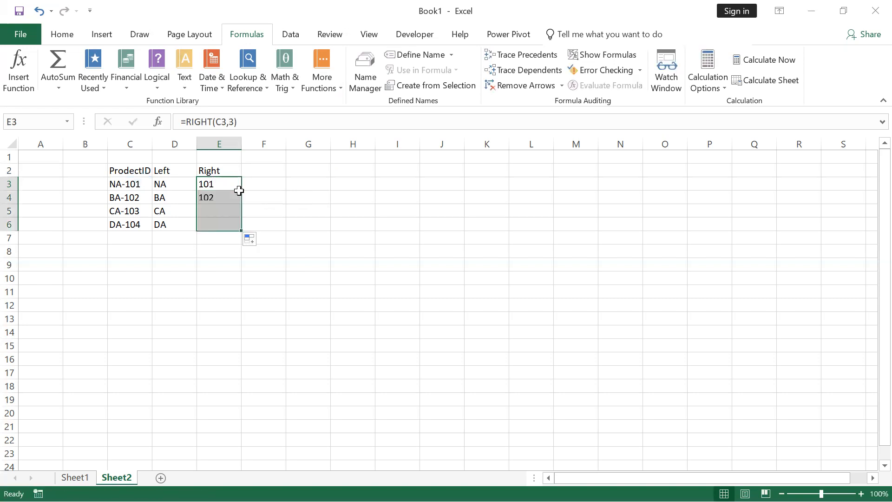
pyautogui.click(214, 213)
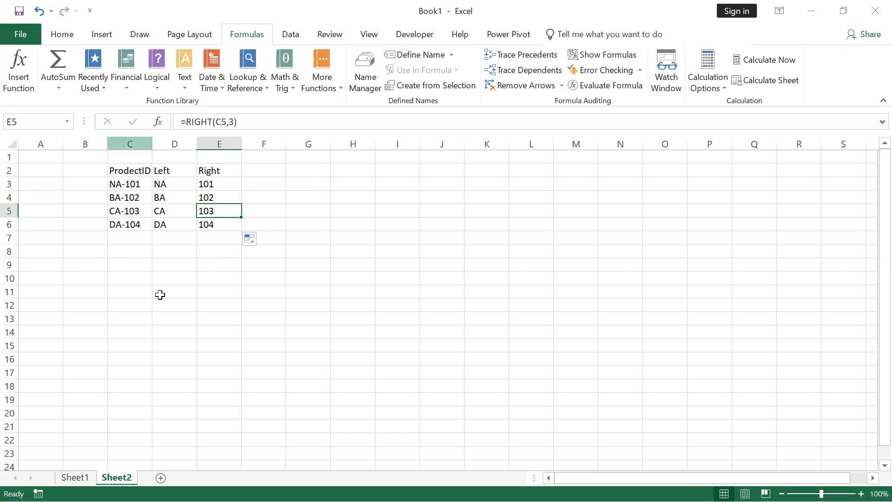
# Browse the list of text functions and view the description of the MID function.
pyautogui.click(181, 83)
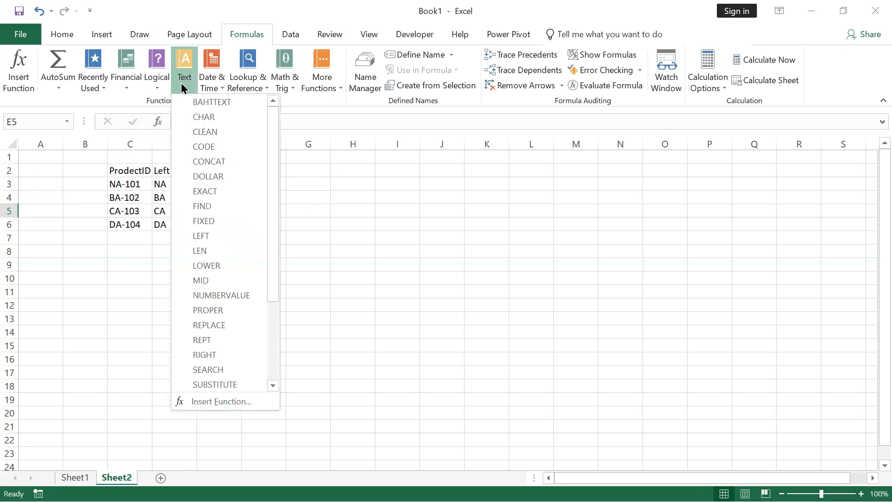
pyautogui.scroll(-1, 216, 182)
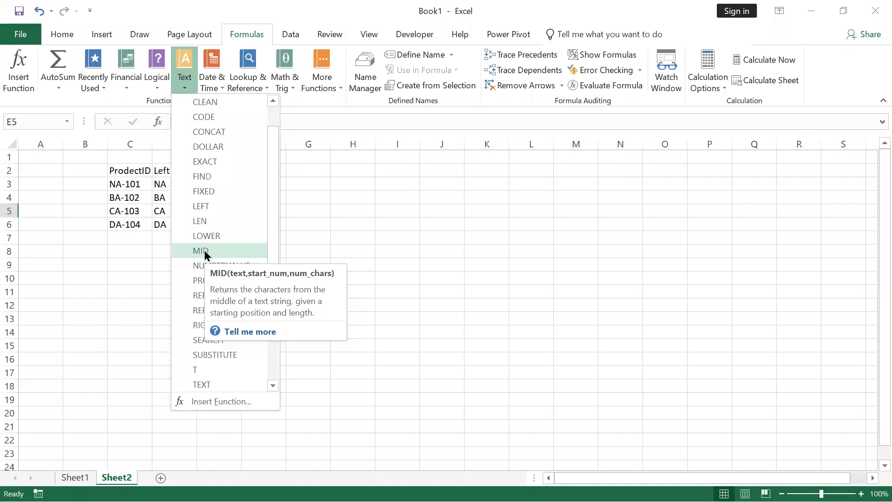
pyautogui.press('Escape')
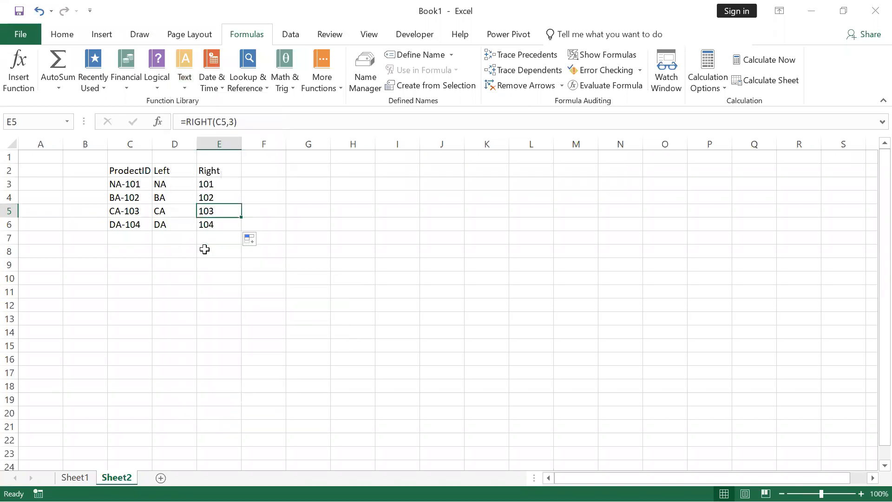
# Enter the header "Mid" in F2, with only its first letter capitalized.
pyautogui.click(267, 170)
pyautogui.write('mid')
pyautogui.press('BackSpace')
pyautogui.press('BackSpace')
pyautogui.press('BackSpace')
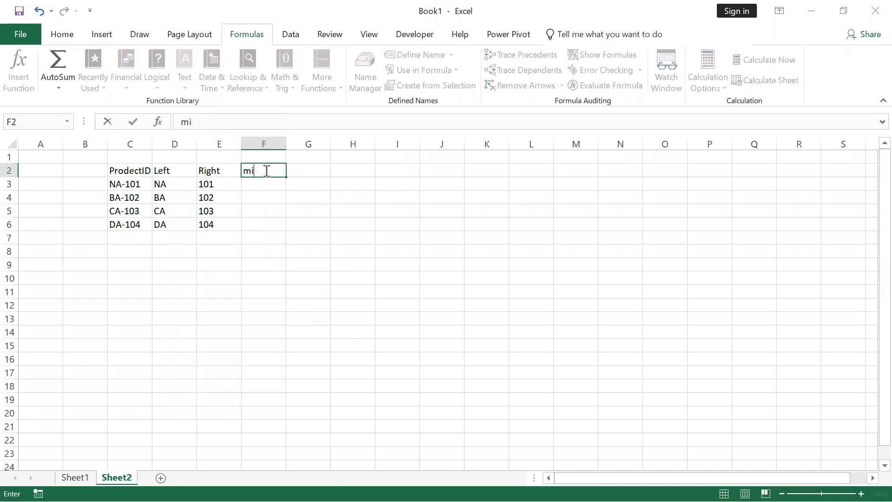
pyautogui.write('MId')
pyautogui.press('BackSpace')
pyautogui.press('BackSpace')
pyautogui.write('id')
pyautogui.press('Return')
# Enter the formula =MID(C3,3,1) in F3 to extract the third character of the product ID.
pyautogui.write('=Mid')
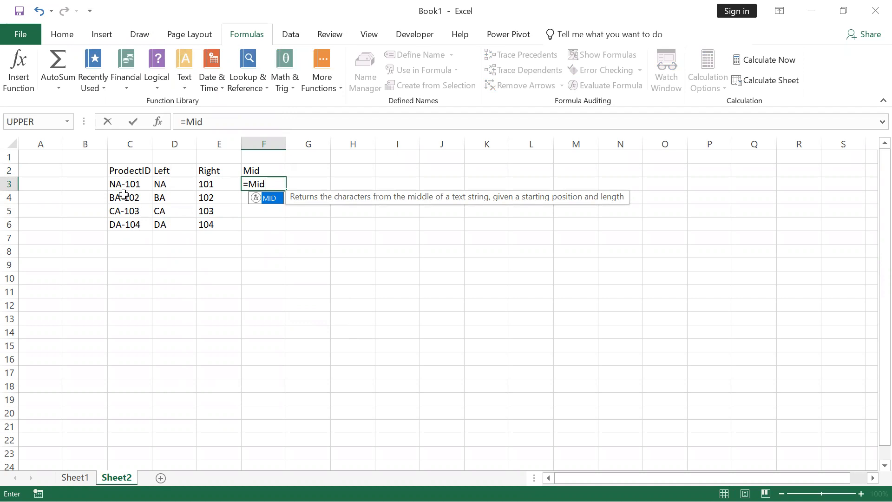
pyautogui.doubleClick(276, 199)
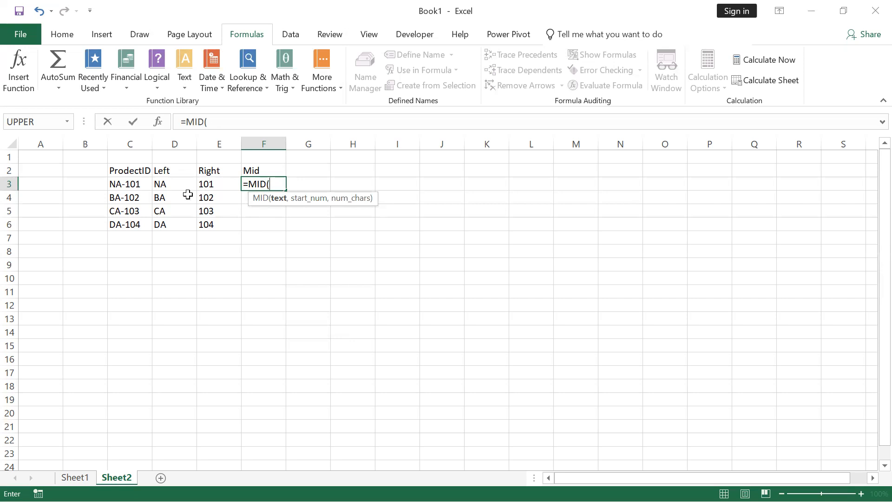
pyautogui.click(131, 187)
pyautogui.write(',')
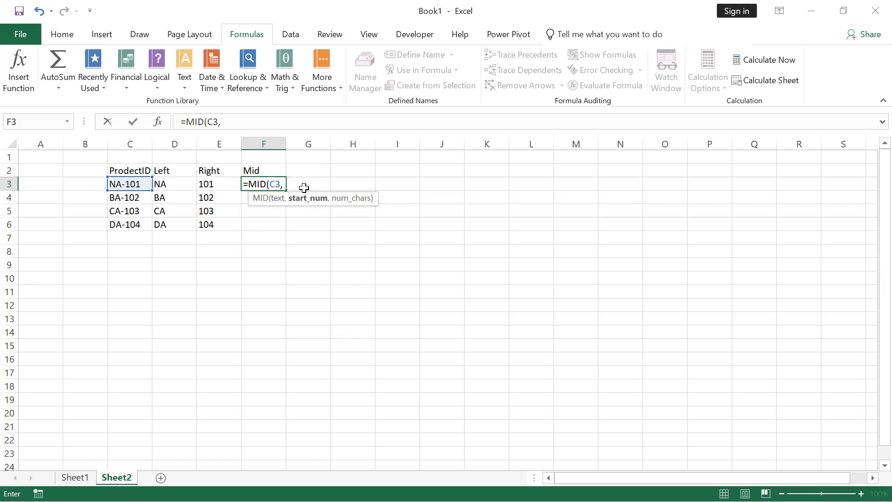
pyautogui.write('3,')
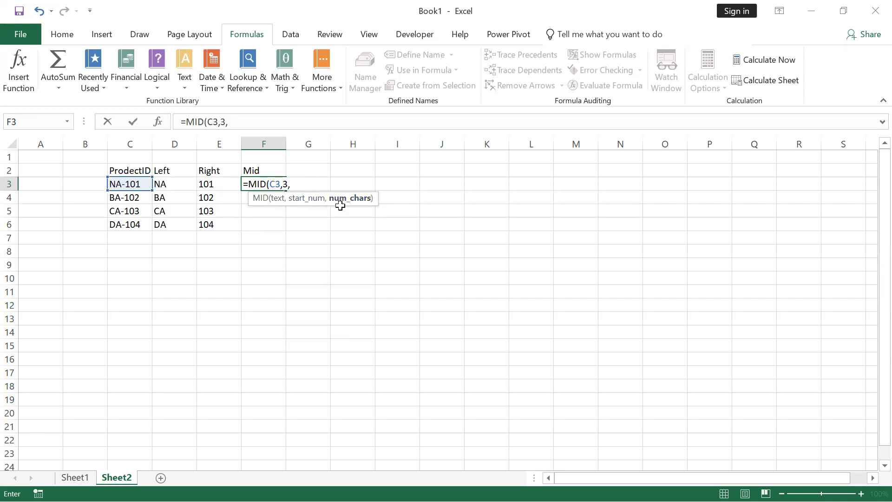
pyautogui.write('1)')
pyautogui.press('Return')
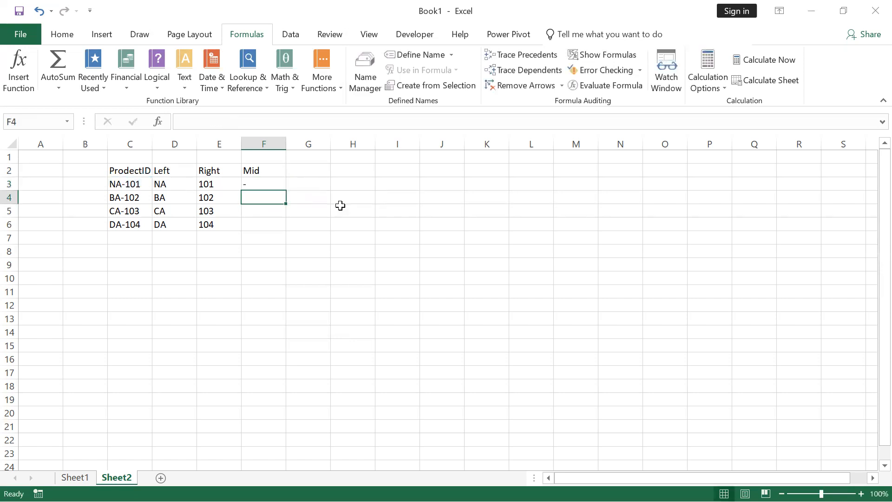
# Fill the MID formula from F3 down through F6 for the remaining product IDs.
pyautogui.click(275, 184)
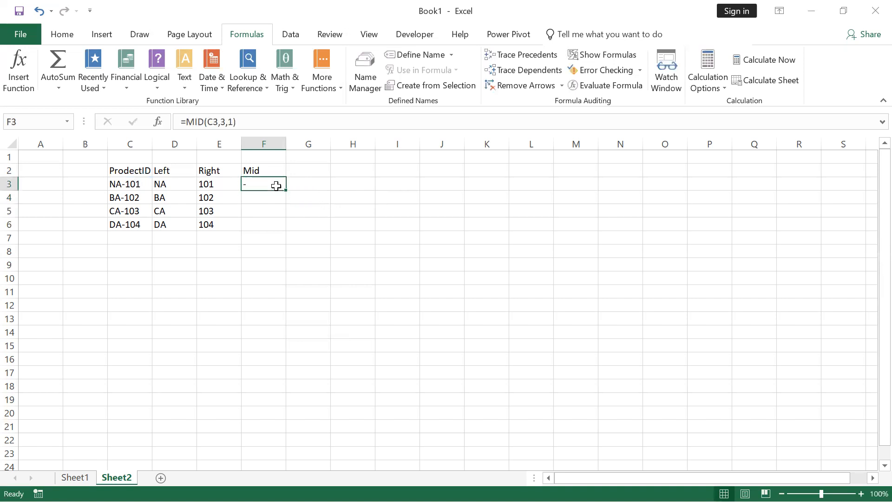
pyautogui.doubleClick(285, 191)
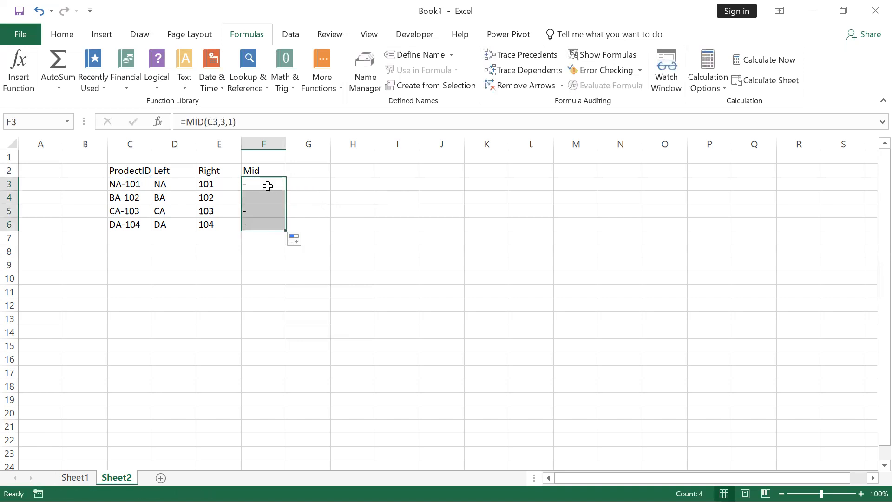
# Change the number of characters in the F3 MID formula to 2.
pyautogui.click(265, 184)
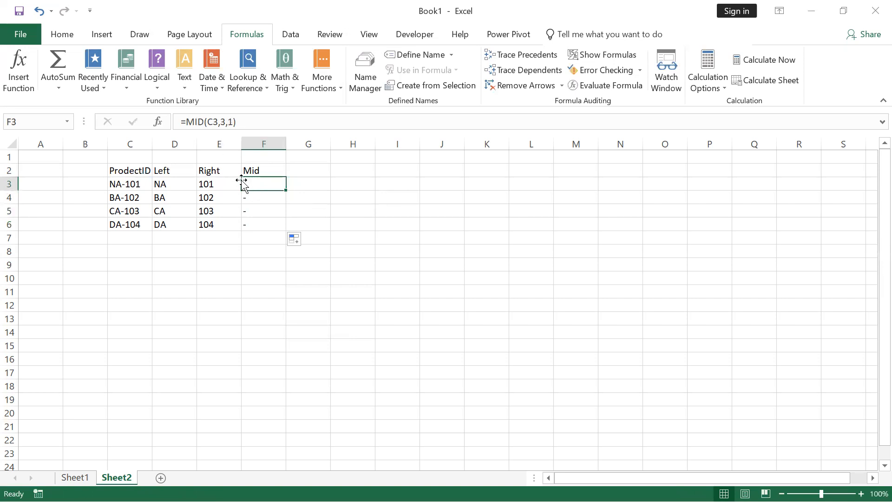
pyautogui.click(234, 122)
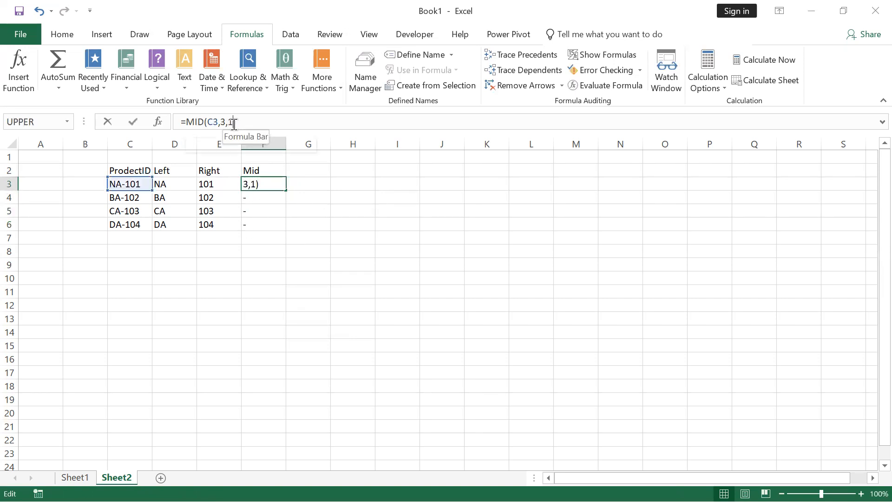
pyautogui.press('BackSpace')
pyautogui.write('2')
pyautogui.press('Return')
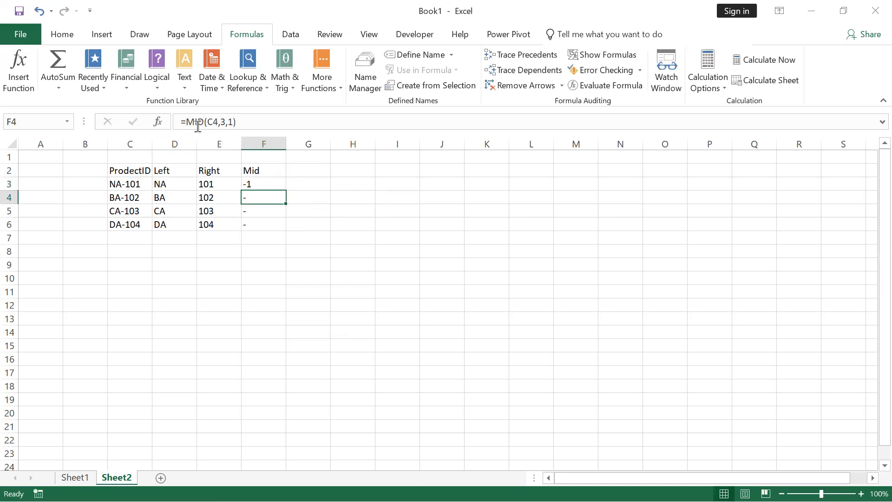
# Set the number of characters in the F3 MID formula back to 1.
pyautogui.click(246, 183)
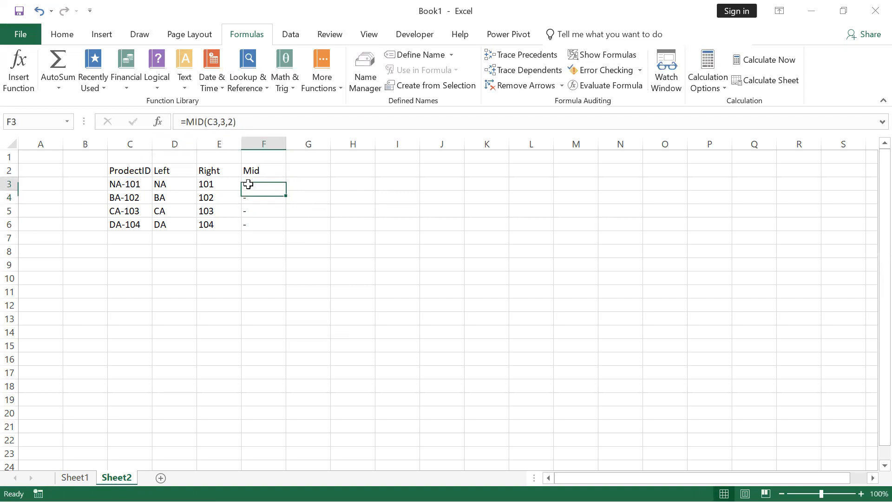
pyautogui.click(230, 119)
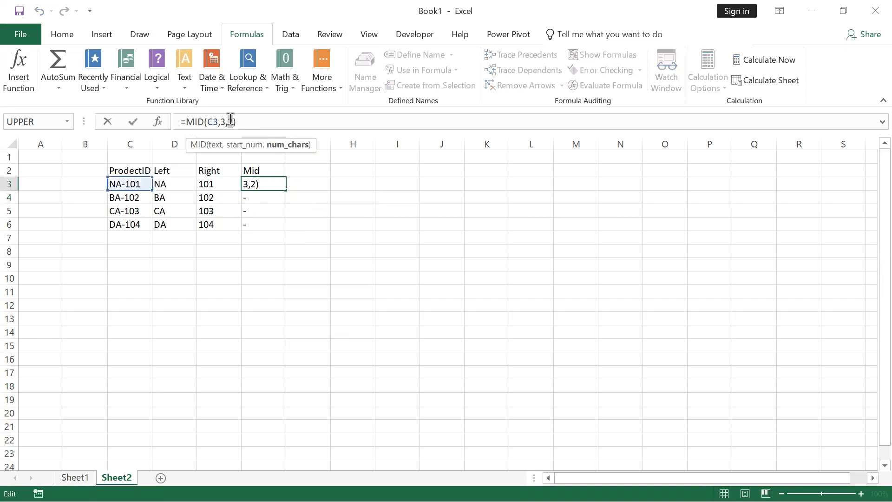
pyautogui.press('Return')
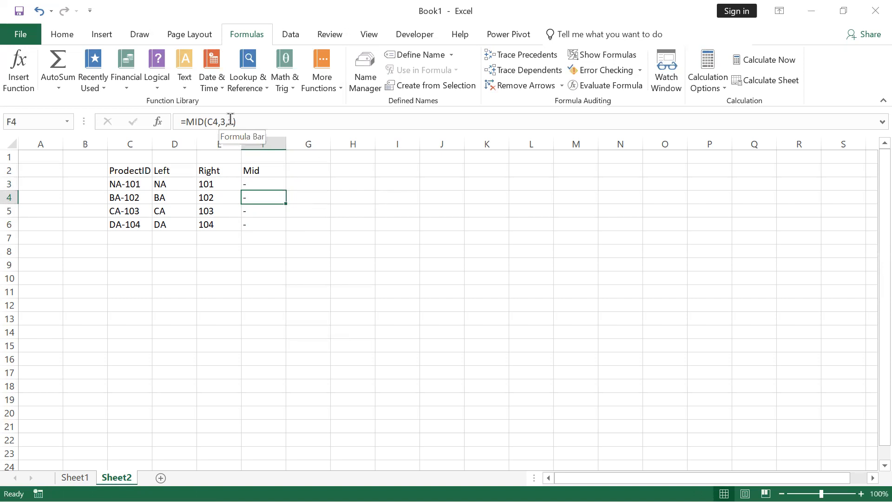
pyautogui.hotkey('alt', 'Tab')
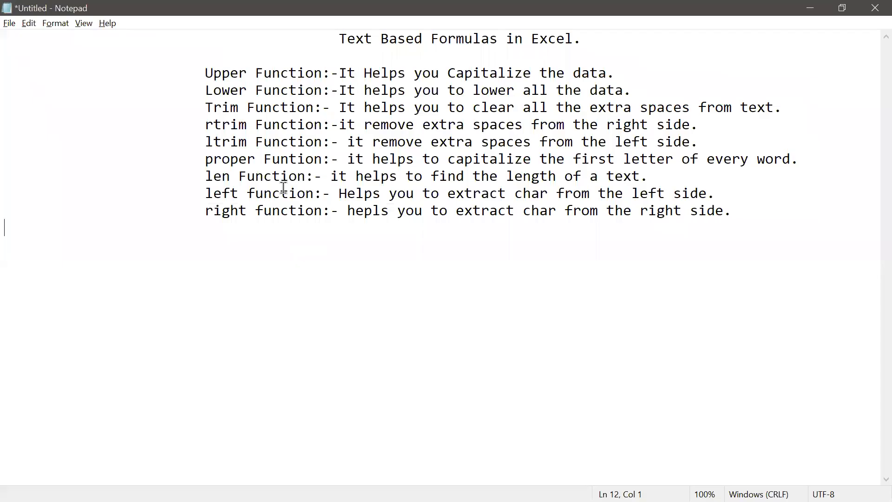
pyautogui.hotkey('alt', 'Tab')
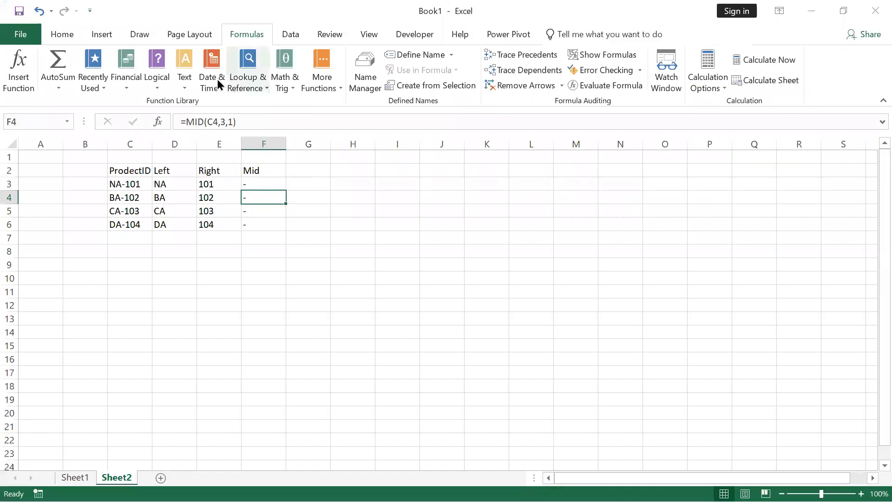
pyautogui.click(191, 76)
pyautogui.scroll(-3, 241, 279)
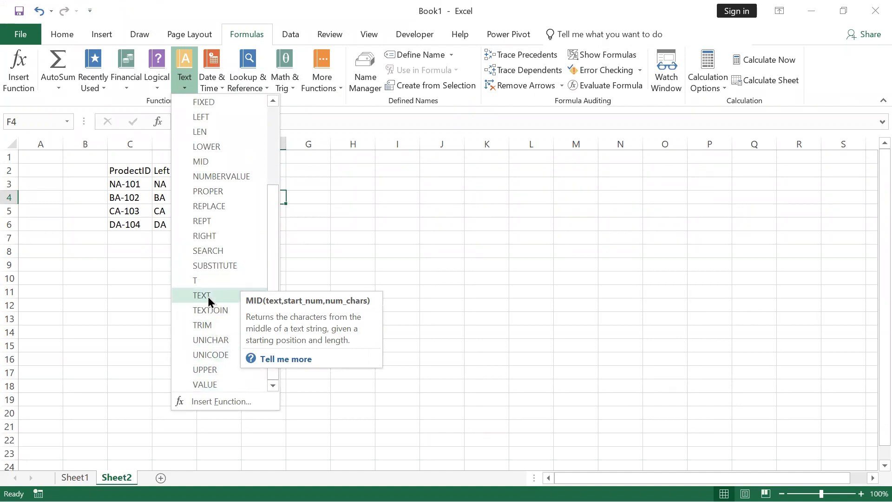
pyautogui.click(102, 295)
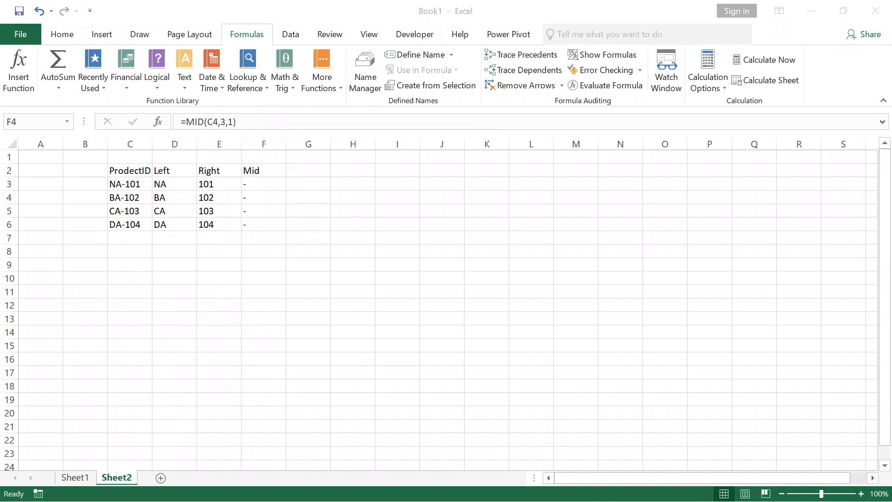
# Copy the Proper + Trim names from G3:G28 of Sheet1 to B2 of a new sheet and fit column B to its contents.
pyautogui.click(76, 478)
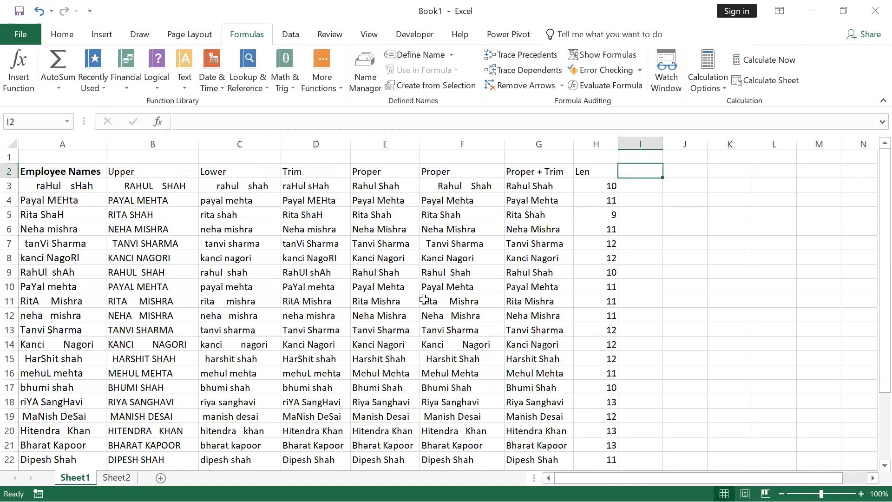
pyautogui.click(532, 184)
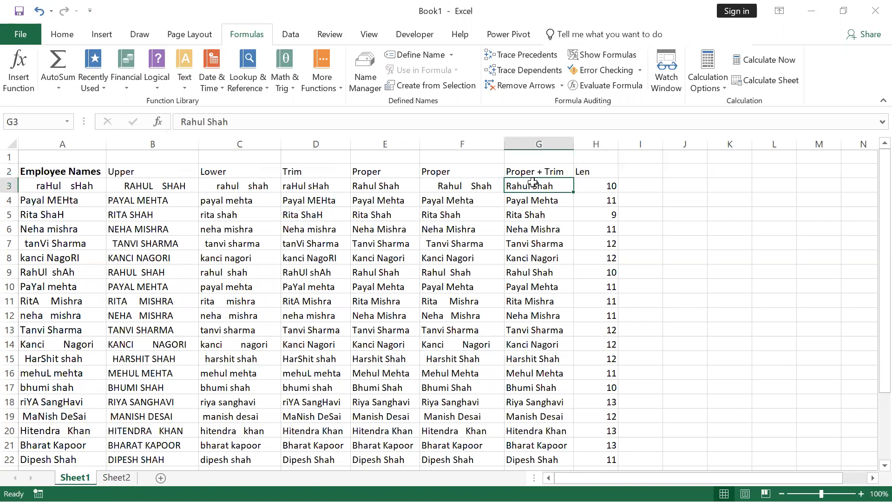
pyautogui.hotkey('ctrl', 'shift', 'Down')
pyautogui.hotkey('ctrl', 'c')
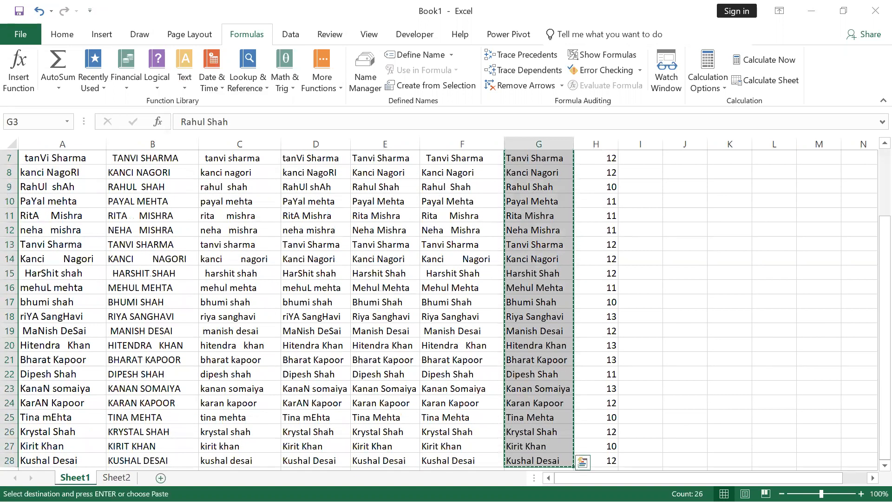
pyautogui.click(161, 477)
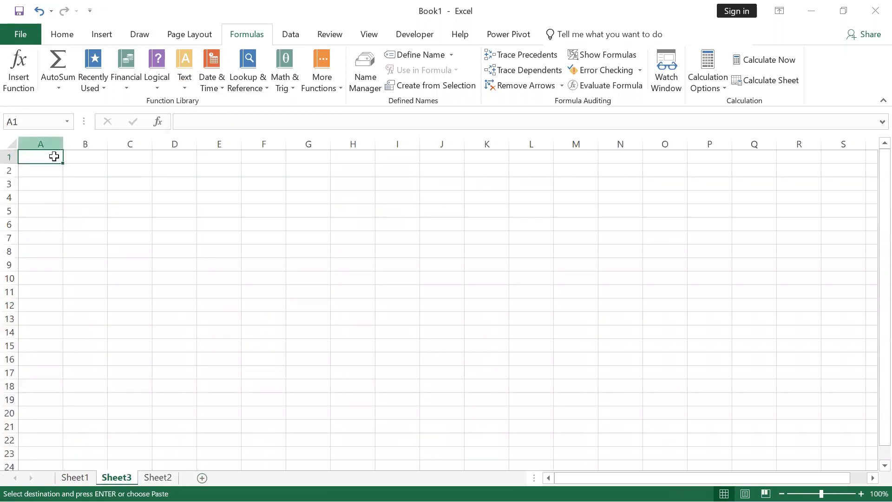
pyautogui.click(68, 169)
pyautogui.hotkey('ctrl', 'v')
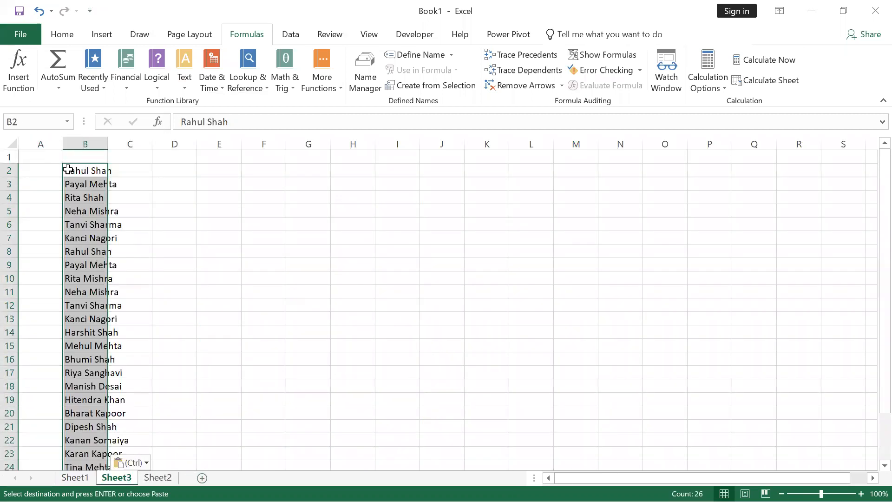
pyautogui.doubleClick(108, 141)
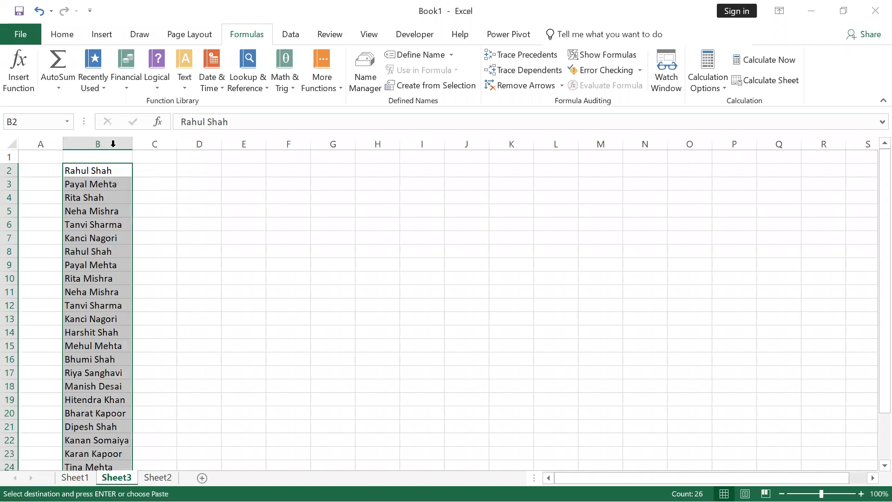
# Enter the headers "Name", "FirstName" and "LastName" in B1, C1 and D1.
pyautogui.doubleClick(110, 159)
pyautogui.write('Nma')
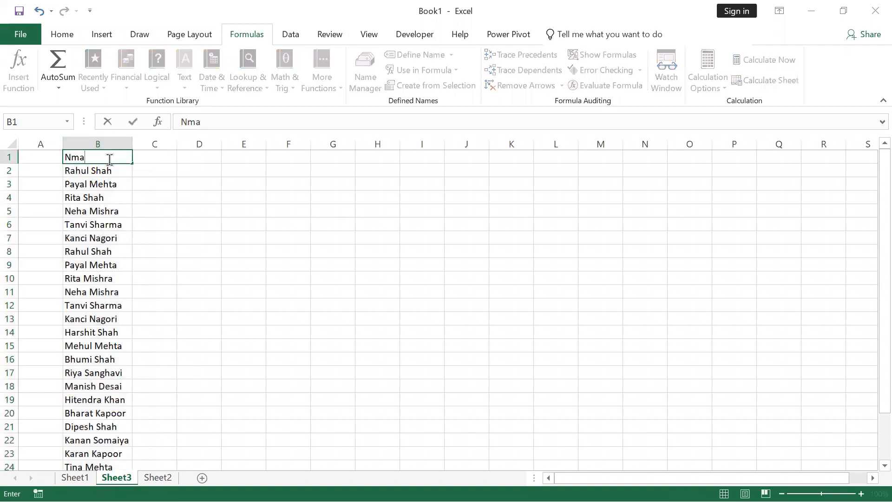
pyautogui.press('BackSpace')
pyautogui.press('BackSpace')
pyautogui.write('ame')
pyautogui.press('Tab')
pyautogui.write('FirstName')
pyautogui.press('Tab')
pyautogui.write('LastName')
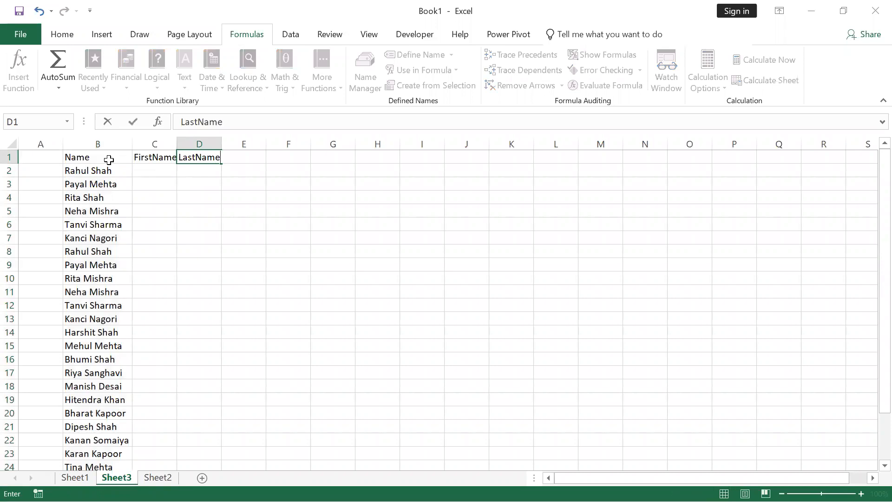
pyautogui.press('Return')
# Autofit the widths of columns B through D to the name table's contents.
pyautogui.click(109, 160)
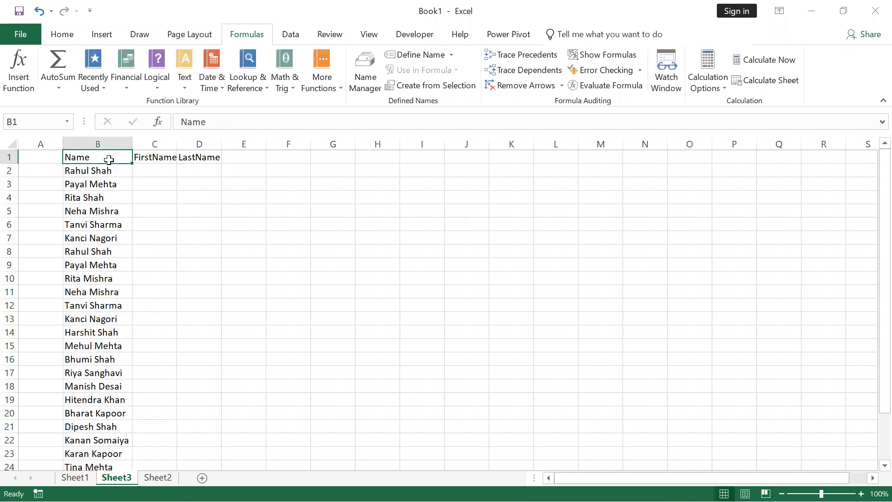
pyautogui.hotkey('ctrl', 'shift', 'End')
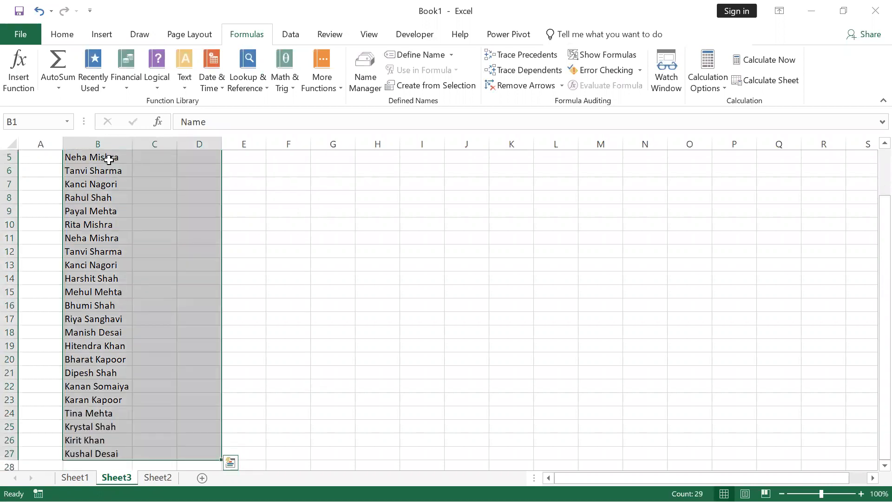
pyautogui.press('alt')
pyautogui.press('h')
pyautogui.press('o')
pyautogui.press('i')
pyautogui.press('Return')
# Make the Name, FirstName and LastName headers in B1:D1 bold.
pyautogui.press('Down')
pyautogui.press('Right')
pyautogui.press('Up')
pyautogui.press('Up')
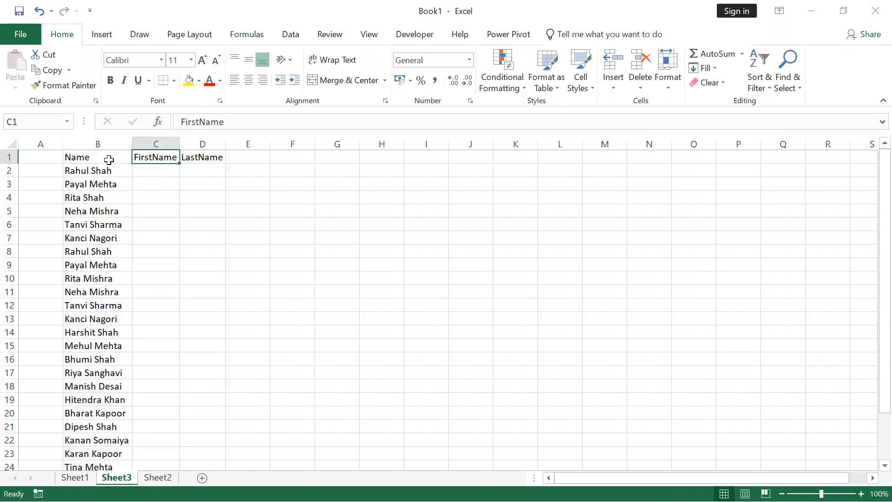
pyautogui.press('Left')
pyautogui.hotkey('shift', 'Right')
pyautogui.hotkey('shift', 'Right')
pyautogui.hotkey('ctrl', 'b')
pyautogui.press('Down')
pyautogui.press('Right')
pyautogui.press('Left')
pyautogui.press('Up')
pyautogui.press('Right')
pyautogui.press('Down')
pyautogui.press('Left')
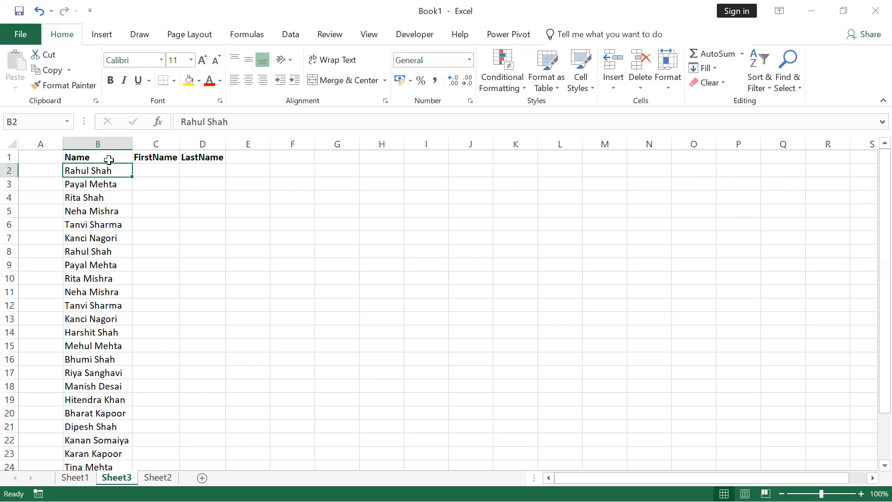
# Enter the first two employees' first names in C2 and C3, accepting the Flash Fill suggestion for the rest of the FirstName column.
pyautogui.press('Right')
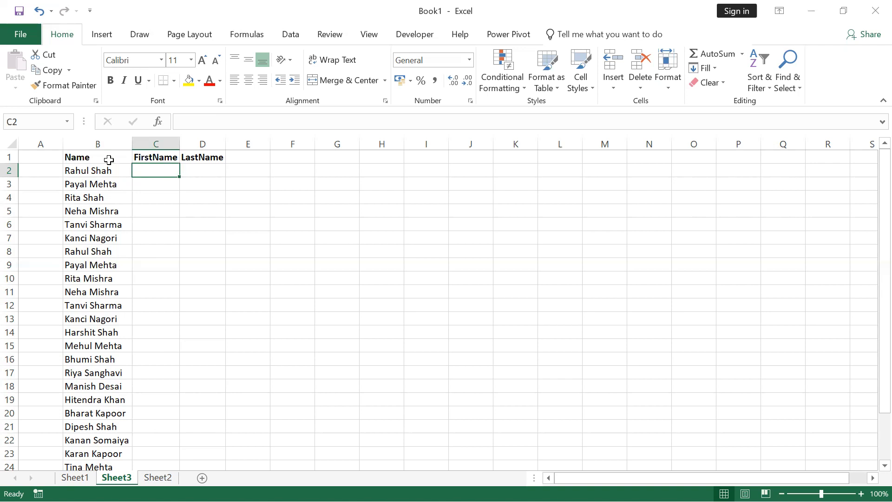
pyautogui.write('Rahul')
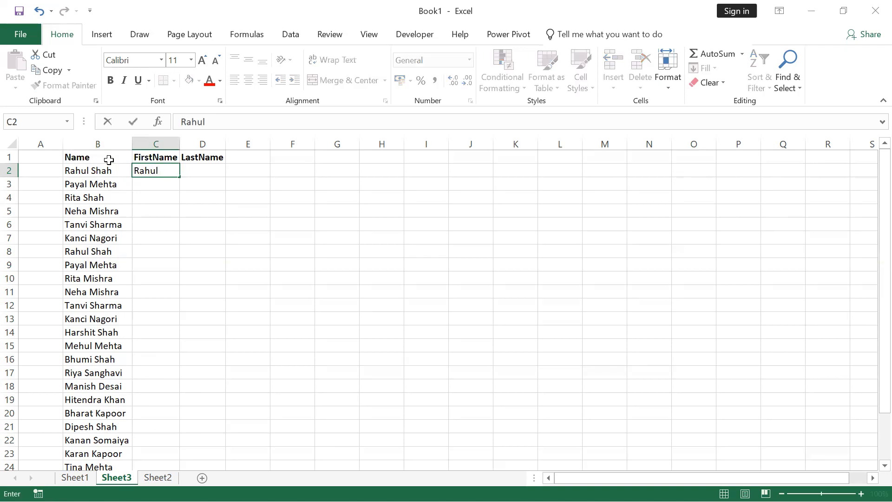
pyautogui.press('Return')
pyautogui.press('Up')
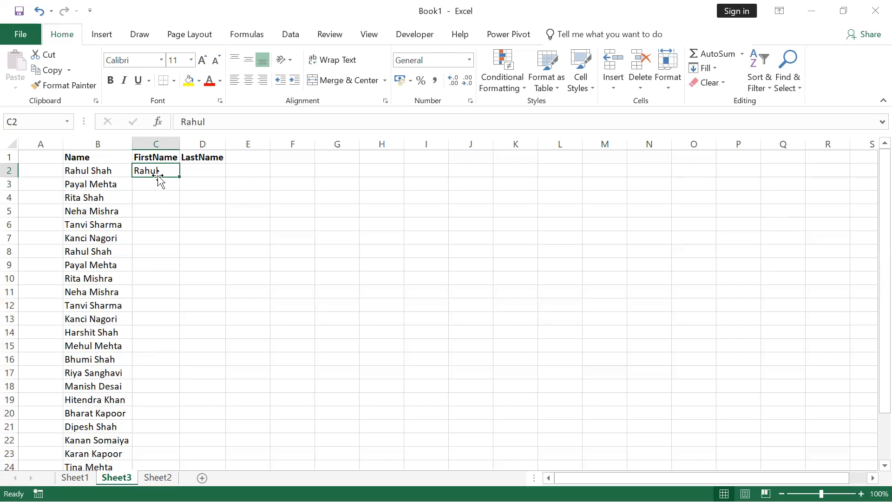
pyautogui.press('Down')
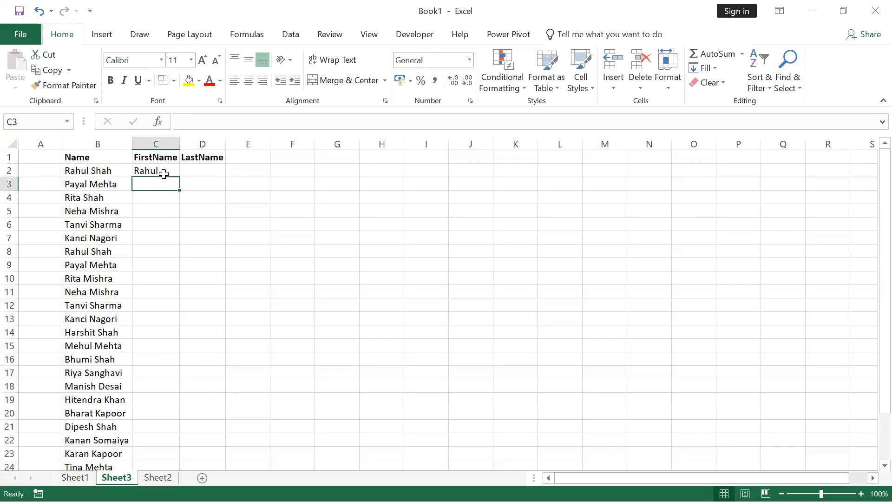
pyautogui.write('{')
pyautogui.write('Payal')
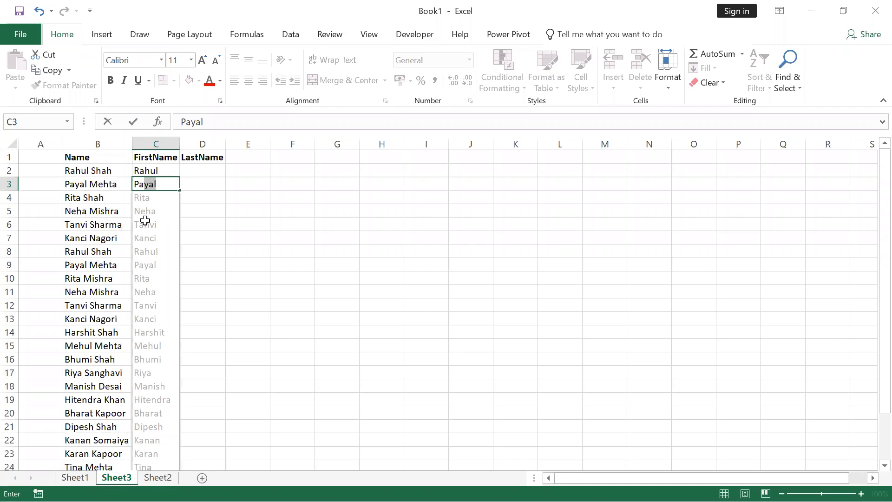
pyautogui.press('Return')
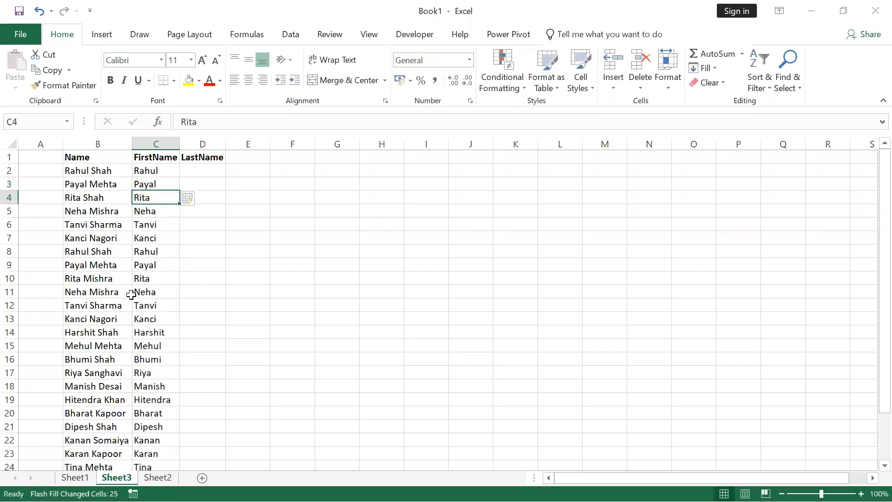
# Enter the first two employees' last names in D2 and D3, accepting the Flash Fill suggestion for the rest of the LastName column.
pyautogui.scroll(-3, 131, 294)
pyautogui.scroll(-1, 131, 294)
pyautogui.scroll(4, 131, 294)
pyautogui.click(203, 168)
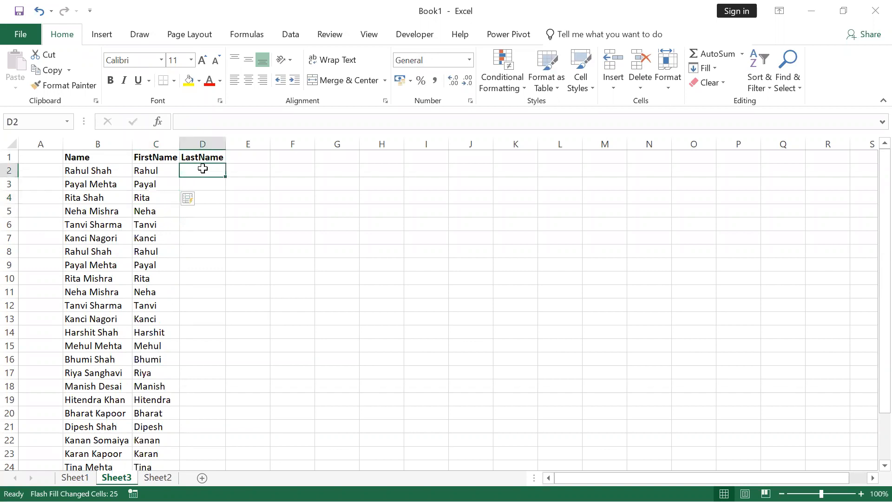
pyautogui.write('Shah')
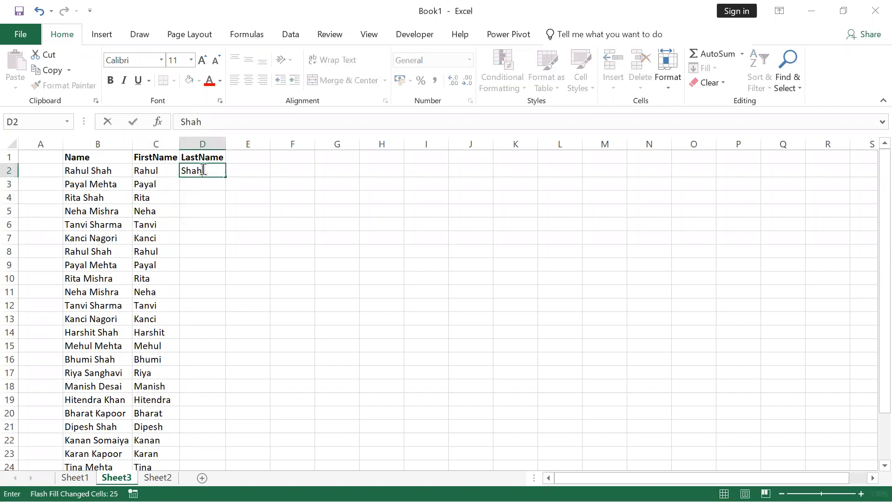
pyautogui.press('Return')
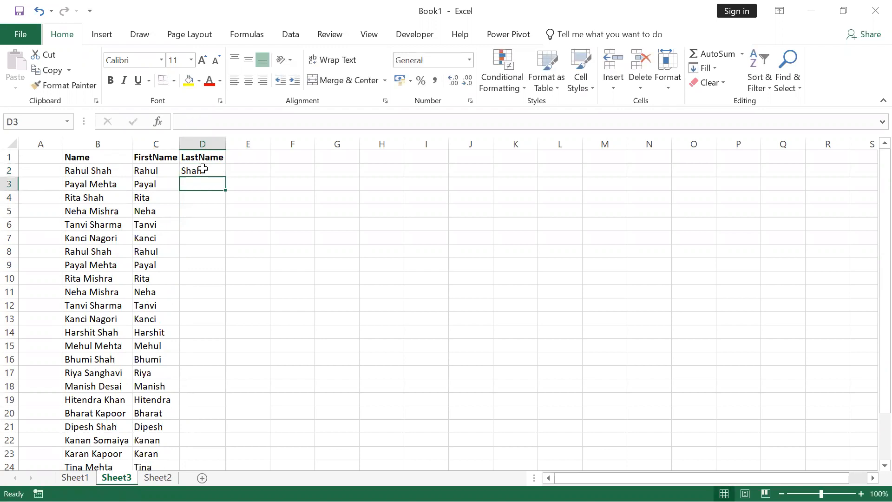
pyautogui.write('Mehta')
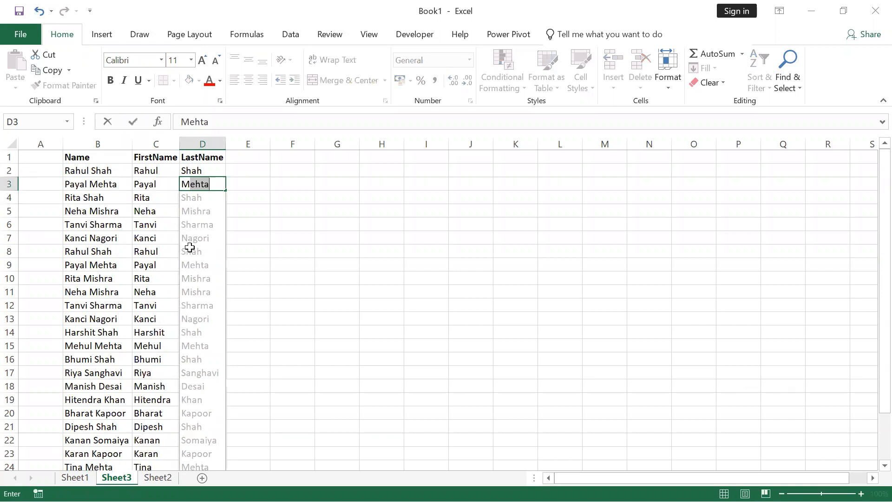
pyautogui.press('Return')
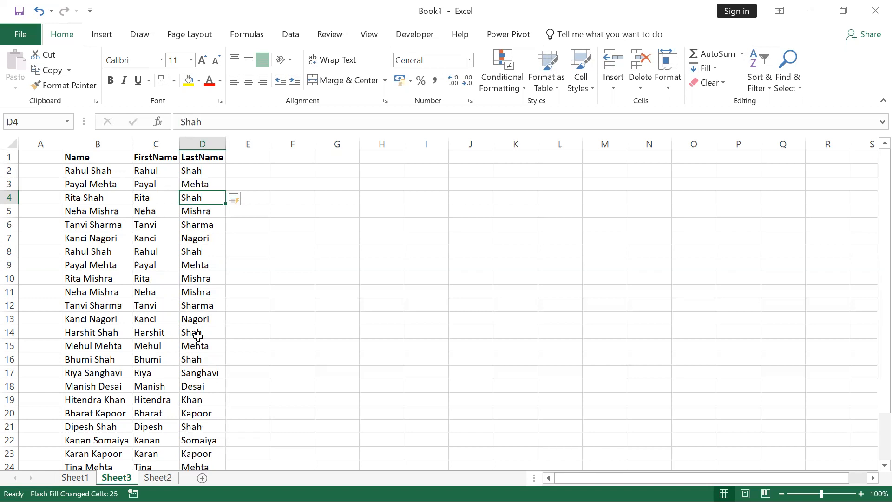
# On Sheet2, enter NA in G3 and BA in G4, accepting the Flash Fill suggestion for the remaining product ID prefixes.
pyautogui.click(151, 478)
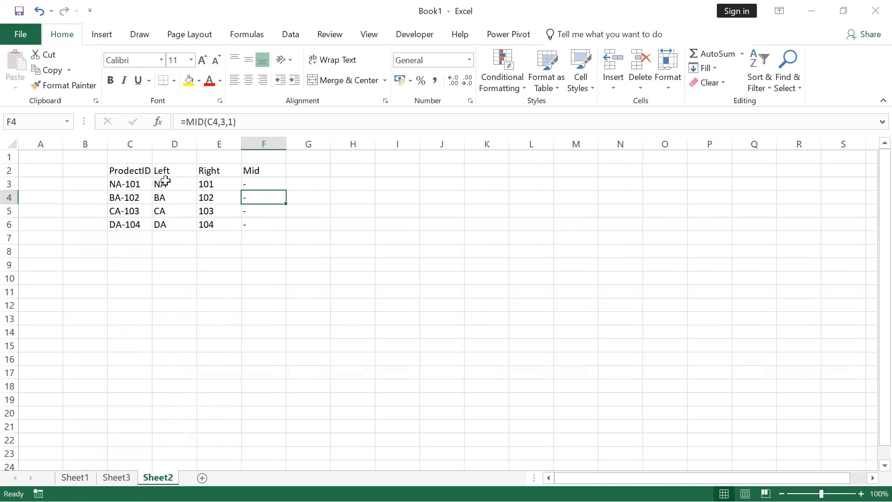
pyautogui.click(315, 183)
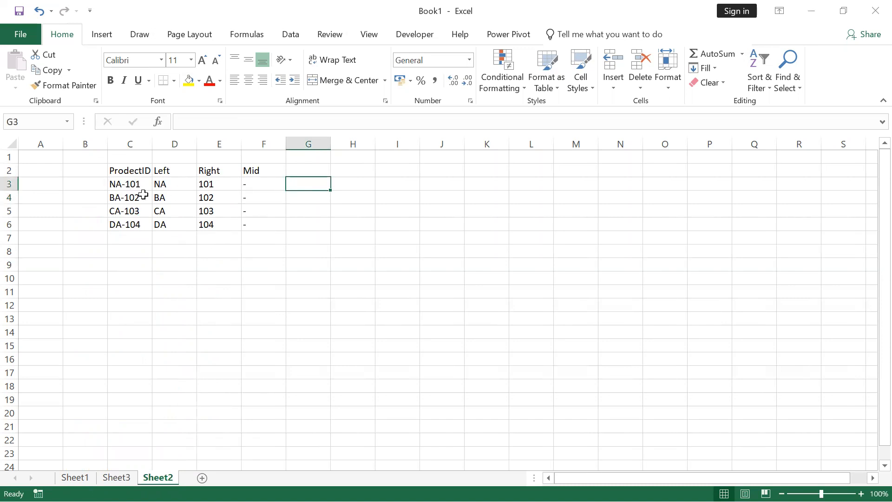
pyautogui.write('Na')
pyautogui.press('Return')
pyautogui.press('Up')
pyautogui.press('F2')
pyautogui.press('BackSpace')
pyautogui.write('A')
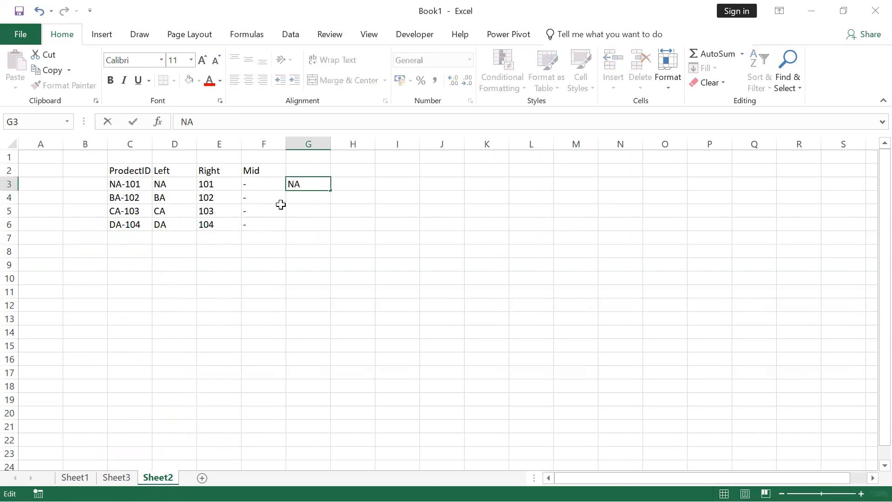
pyautogui.press('Return')
pyautogui.write('BA')
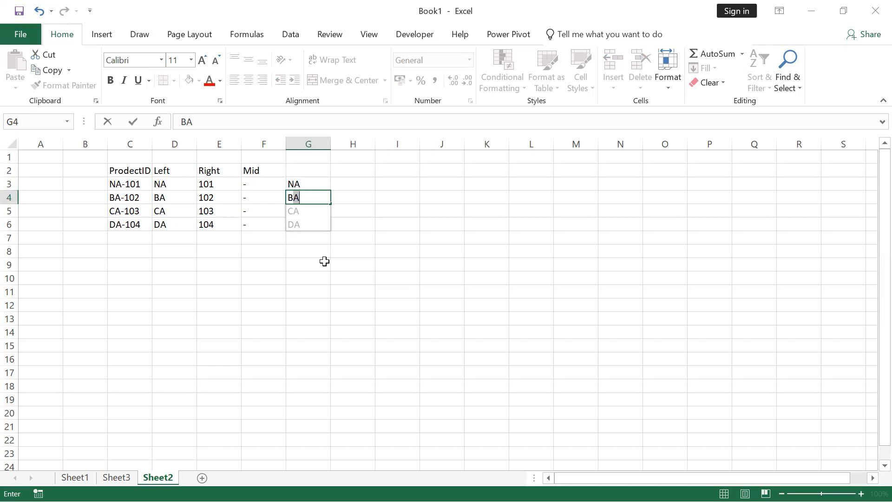
pyautogui.press('Return')
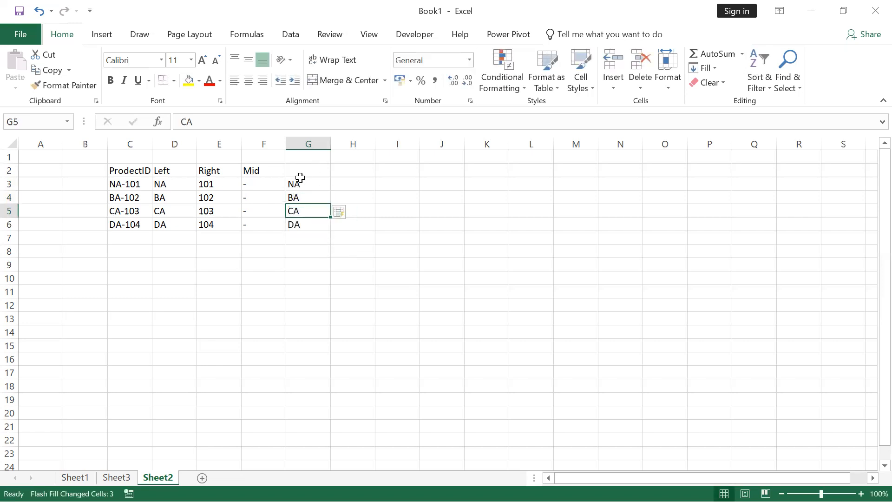
# Enter 101 in H3 and 102 in H4, accepting the Flash Fill suggestion for the remaining product ID numbers.
pyautogui.press('Up')
pyautogui.press('Up')
pyautogui.press('Right')
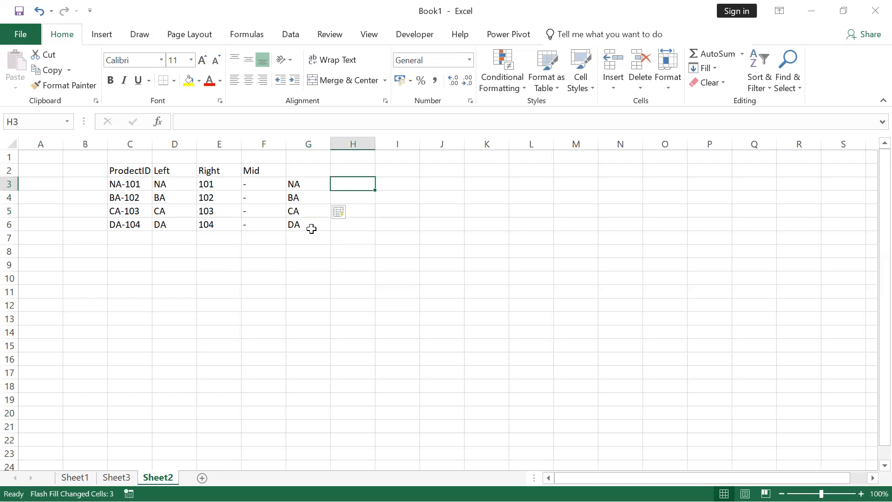
pyautogui.write('101')
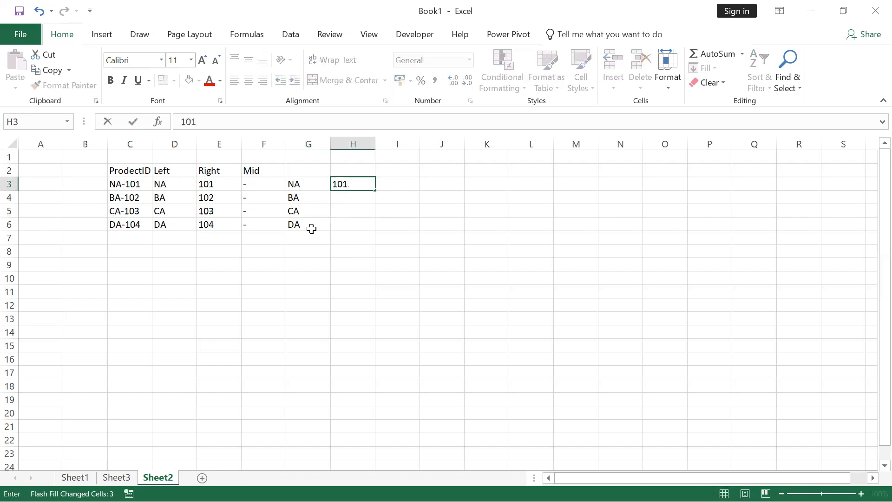
pyautogui.press('Return')
pyautogui.write('102')
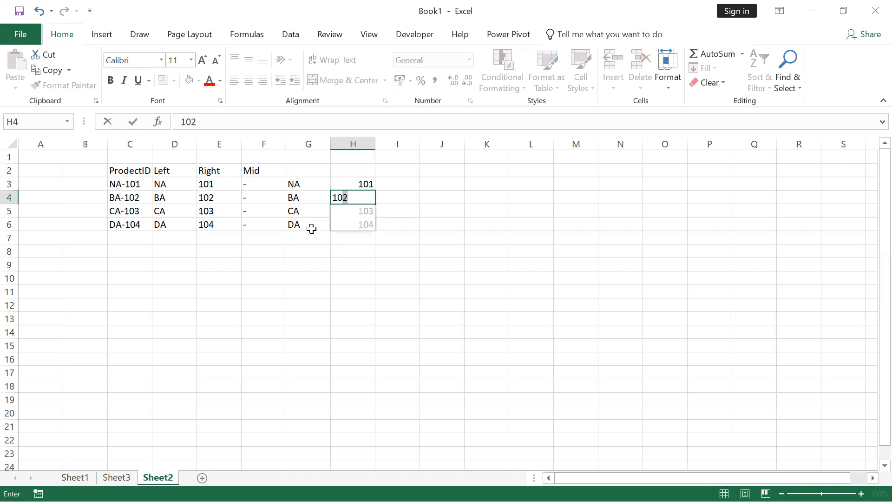
pyautogui.press('Return')
# Try to Flash Fill the product ID separators in column I by entering a hyphen in I3 and I4.
pyautogui.press('Up')
pyautogui.press('Right')
pyautogui.press('Up')
pyautogui.write('-')
pyautogui.press('Return')
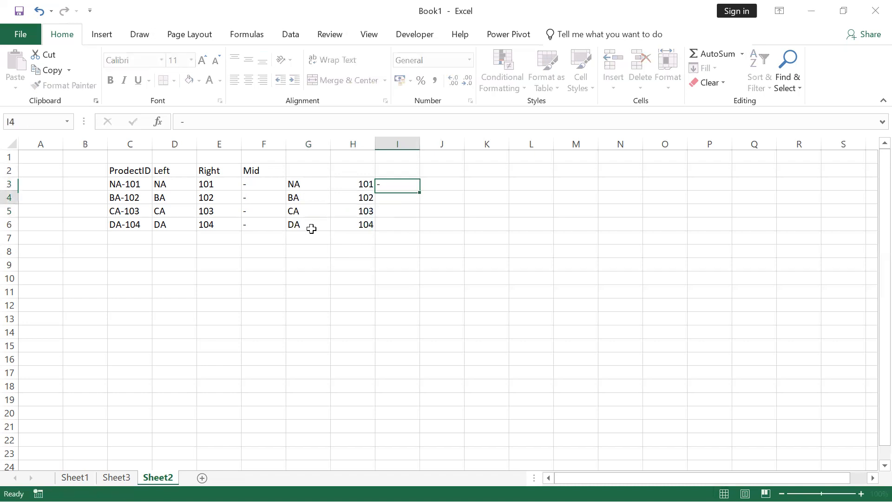
pyautogui.write('-')
pyautogui.press('Return')
pyautogui.press('Up')
pyautogui.press('Up')
pyautogui.press('Down')
pyautogui.press('Up')
pyautogui.press('Down')
pyautogui.press('Up')
pyautogui.press('Up')
pyautogui.press('Down')
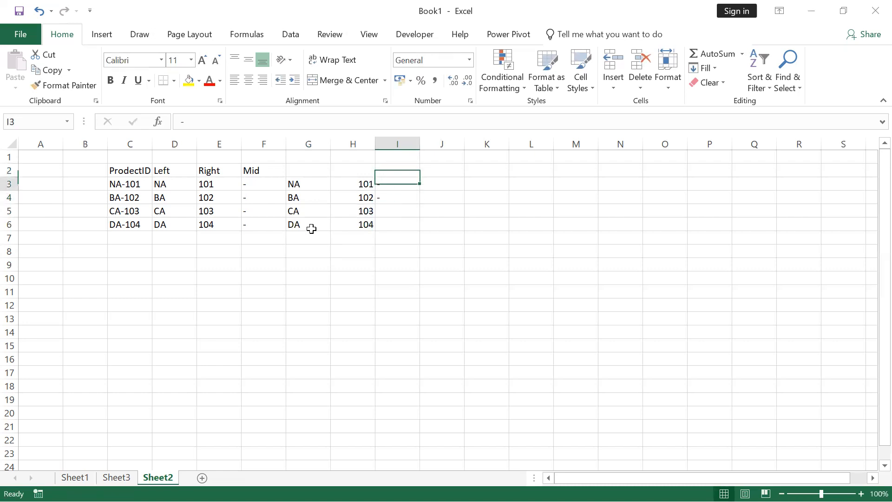
pyautogui.press('Down')
pyautogui.press('Up')
pyautogui.press('Down')
pyautogui.press('Up')
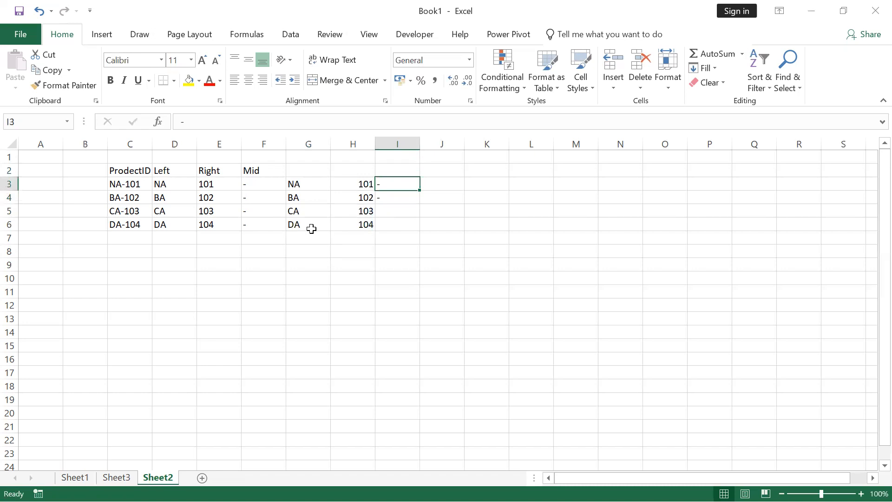
pyautogui.press('Down')
pyautogui.press('Up')
# Clear the hyphens from I3 and I4.
pyautogui.press('BackSpace')
pyautogui.press('Down')
pyautogui.press('BackSpace')
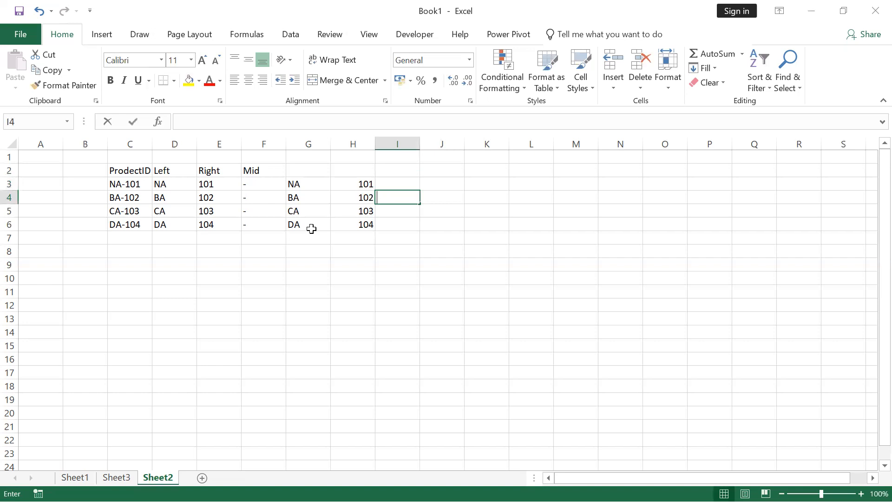
pyautogui.press('Down')
pyautogui.press('Left')
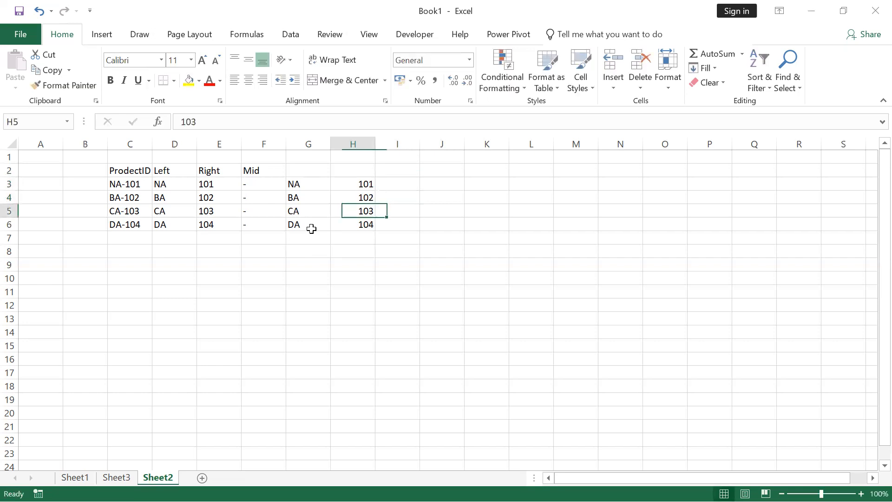
pyautogui.press('Right')
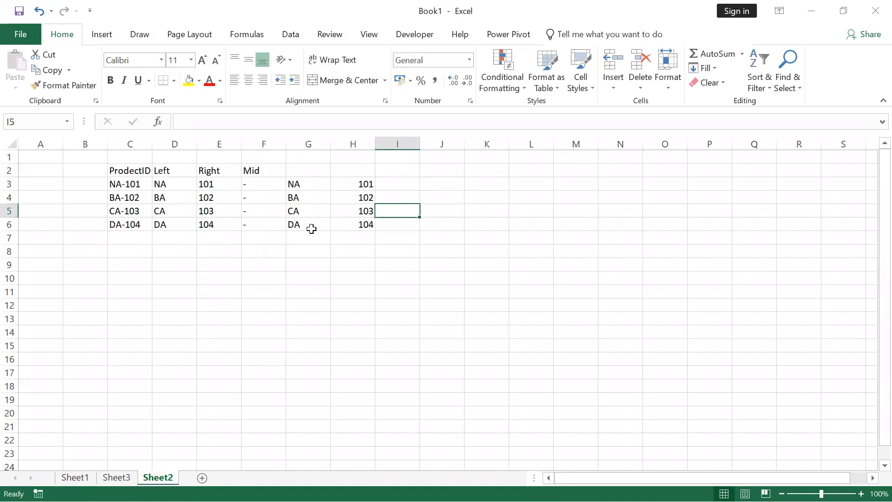